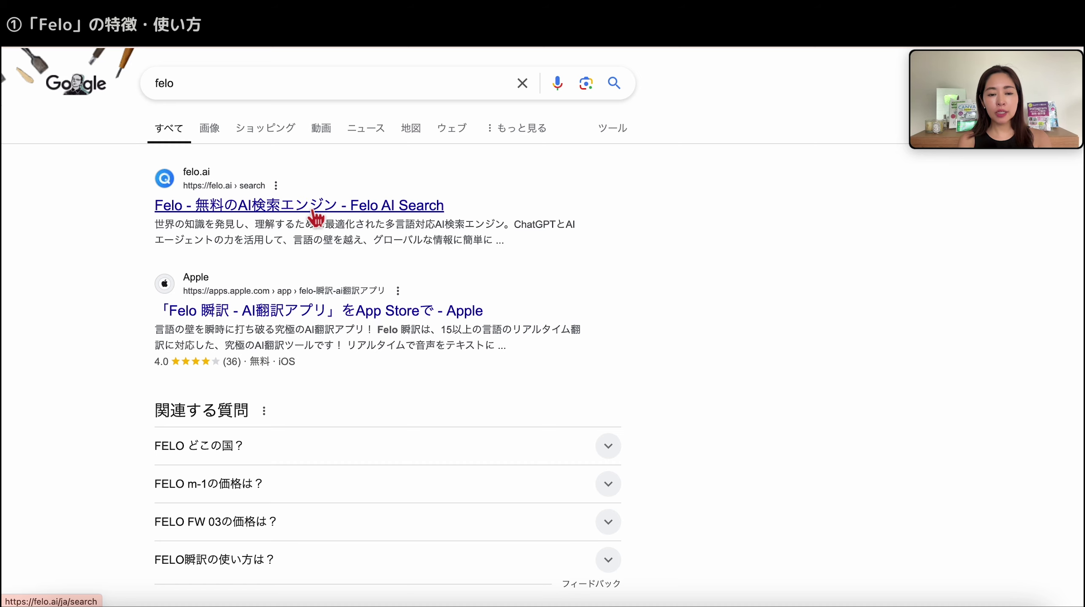
- Open the felo.ai AI search site from the Google results for felo
{"action": "left_click", "coordinate": [313, 212]}
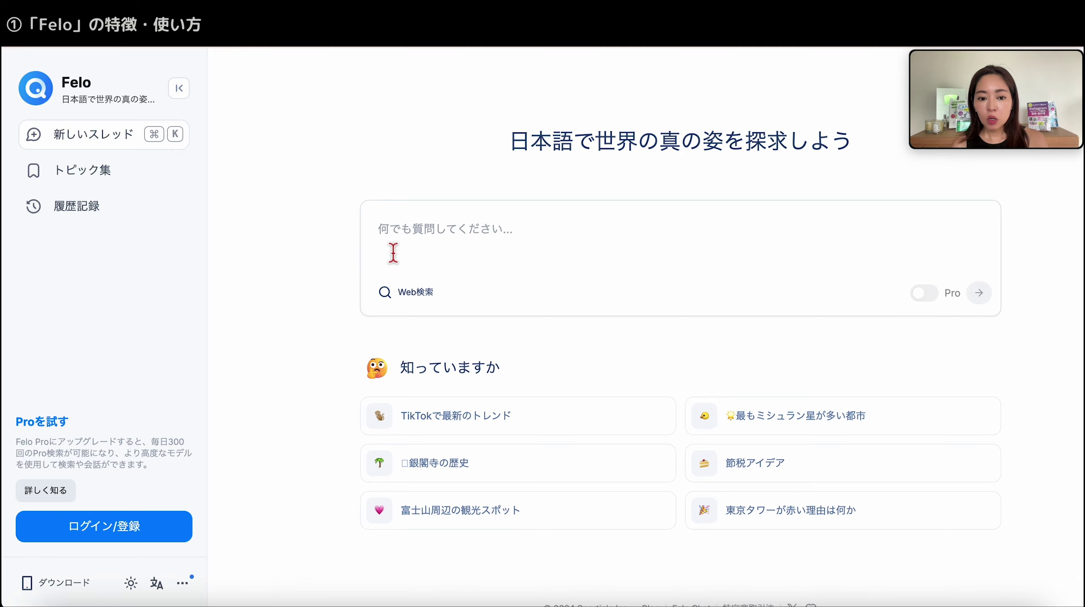
- Read Felo's answer on Japan's latest TikTok trends, then ask about photogenic spots in a new thread
{"action": "left_click", "coordinate": [422, 428]}
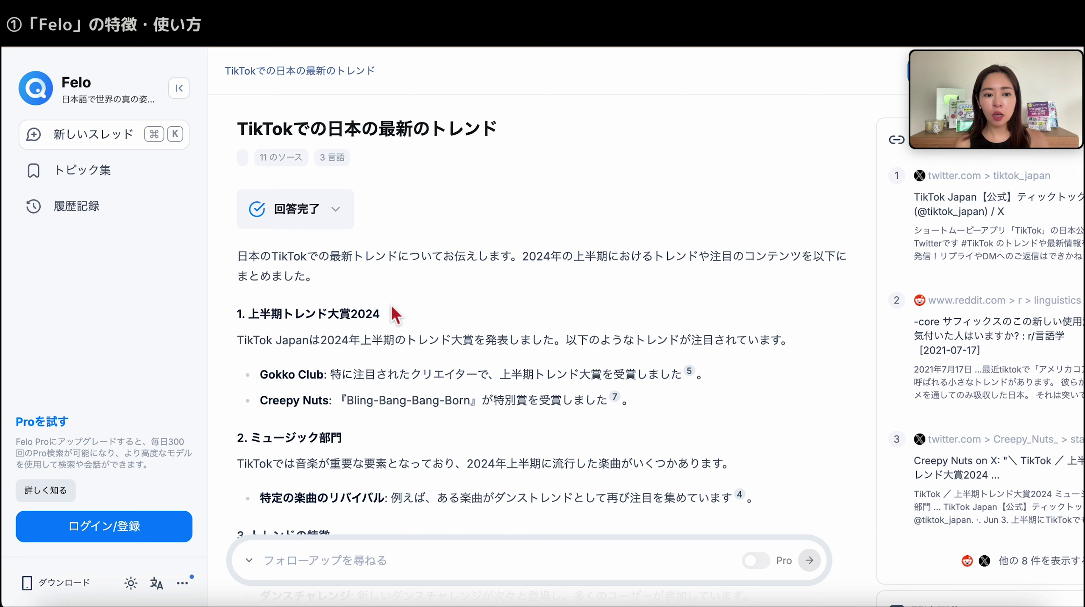
{"action": "scroll", "coordinate": [353, 354], "scroll_direction": "down", "scroll_amount": 3}
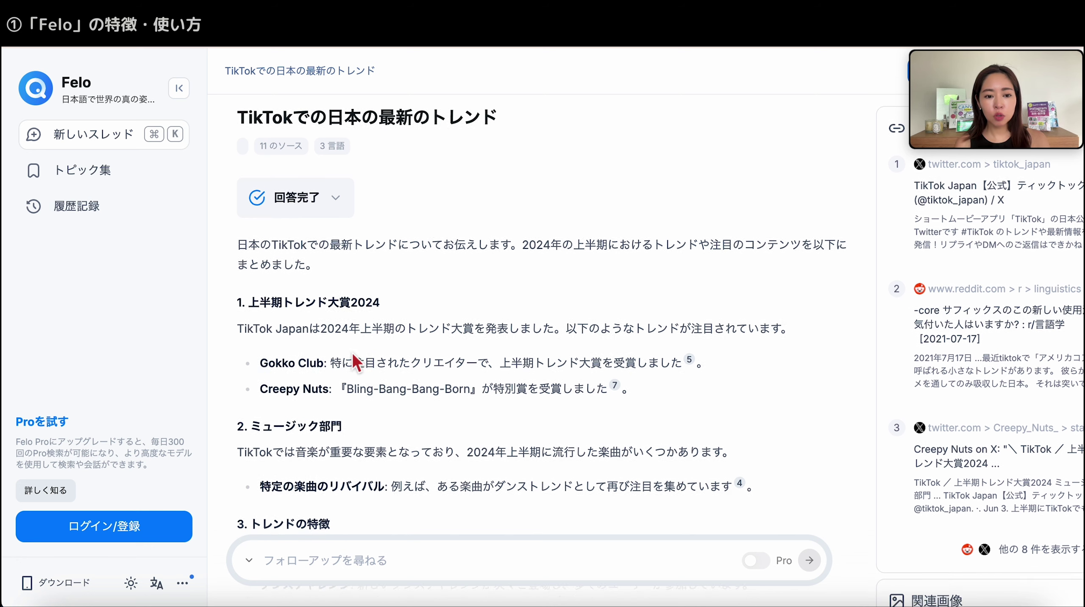
{"action": "scroll", "coordinate": [352, 354], "scroll_direction": "down", "scroll_amount": 3}
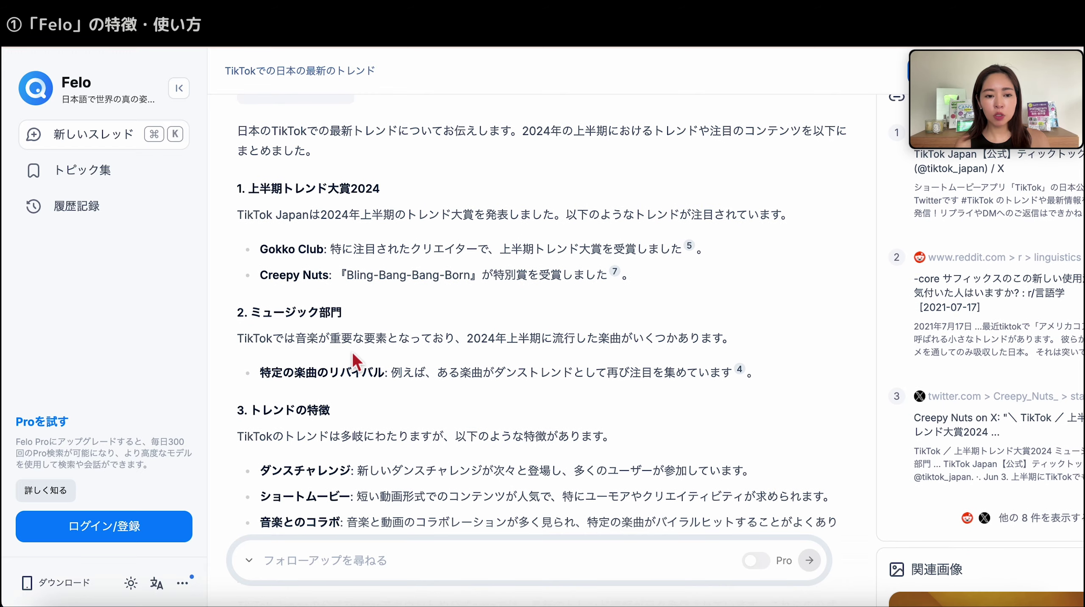
{"action": "scroll", "coordinate": [352, 351], "scroll_direction": "down", "scroll_amount": 3}
{"action": "scroll", "coordinate": [351, 349], "scroll_direction": "down", "scroll_amount": 3}
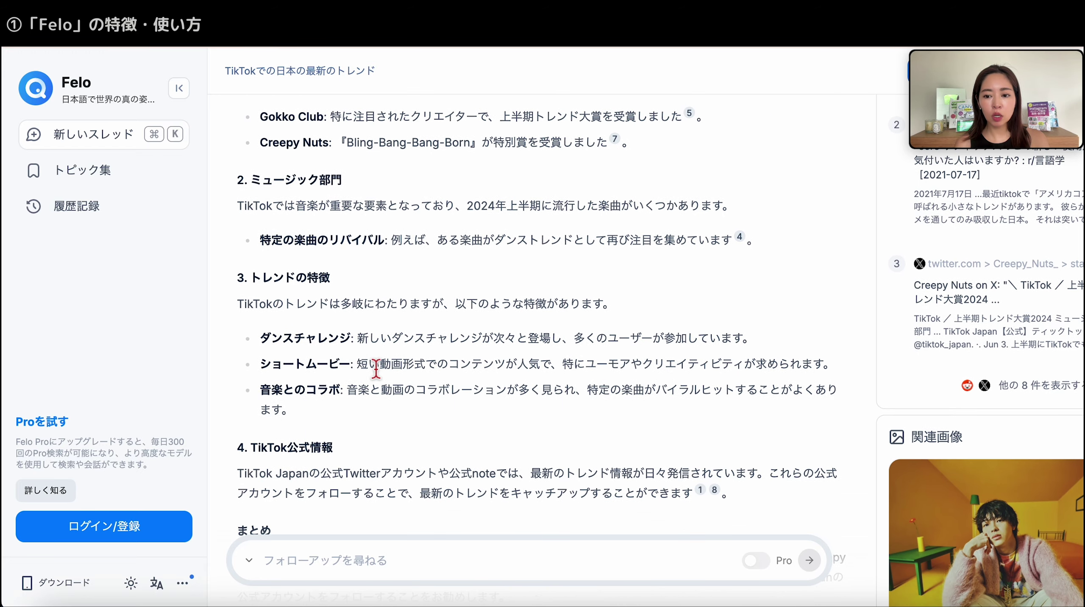
{"action": "scroll", "coordinate": [375, 369], "scroll_direction": "down", "scroll_amount": 2}
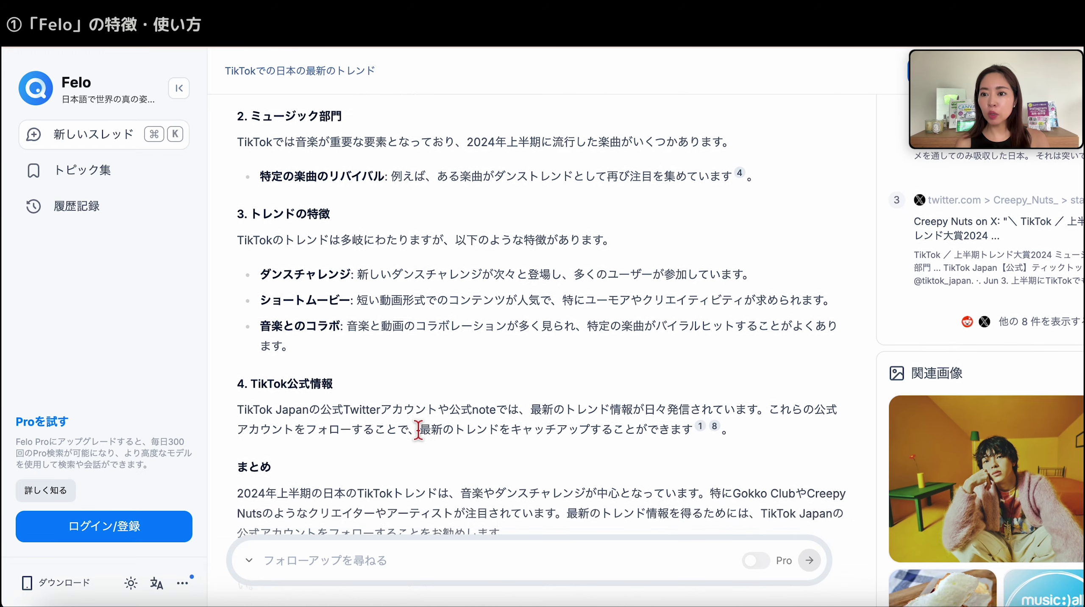
{"action": "scroll", "coordinate": [418, 432], "scroll_direction": "down", "scroll_amount": 5}
{"action": "scroll", "coordinate": [417, 429], "scroll_direction": "down", "scroll_amount": 1}
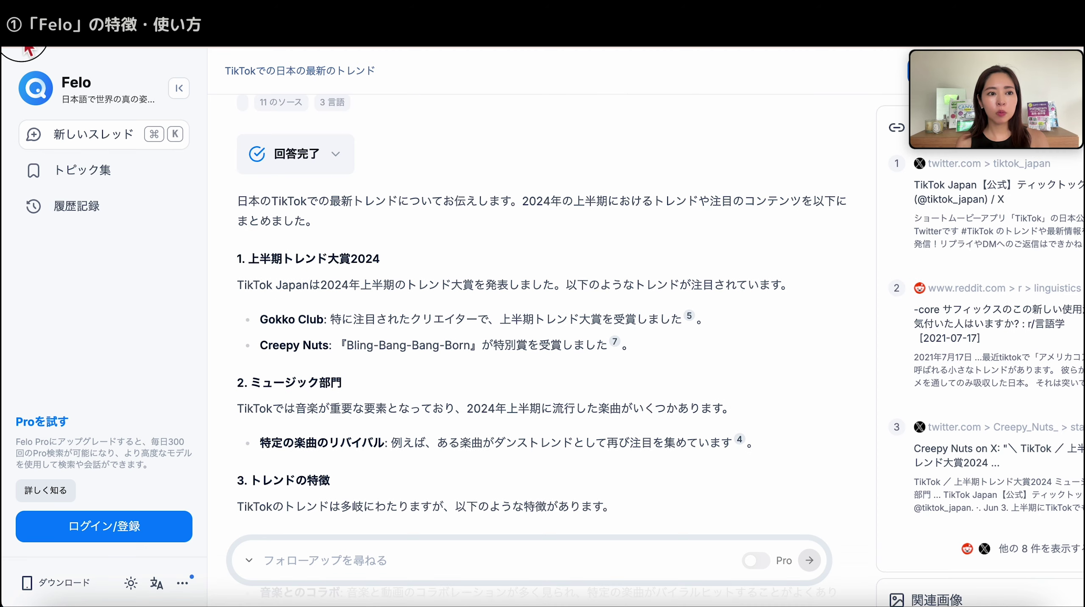
{"action": "key", "text": "super+k"}
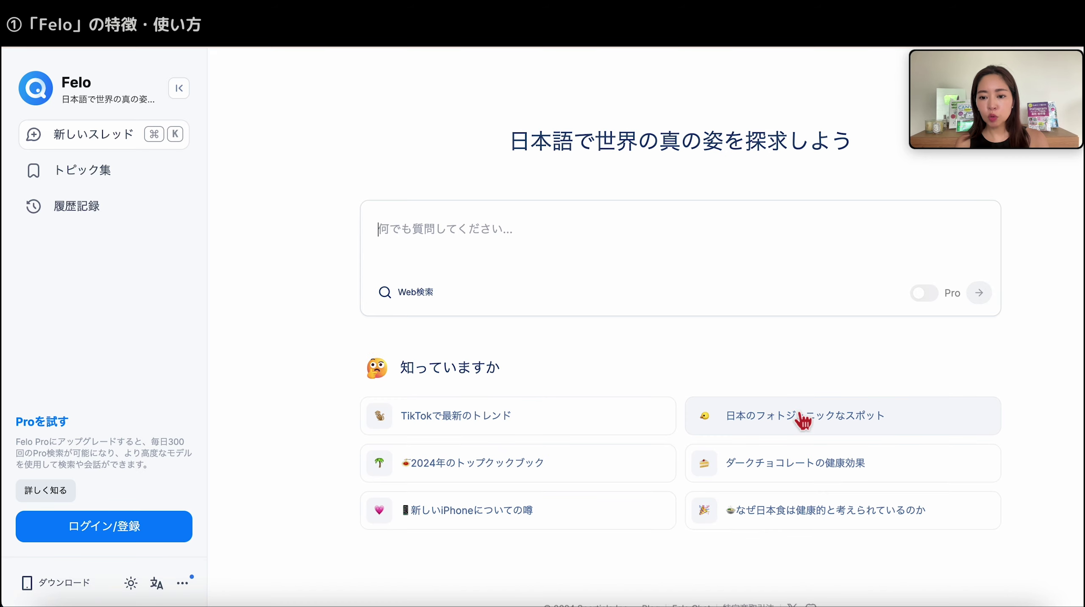
{"action": "left_click", "coordinate": [802, 413]}
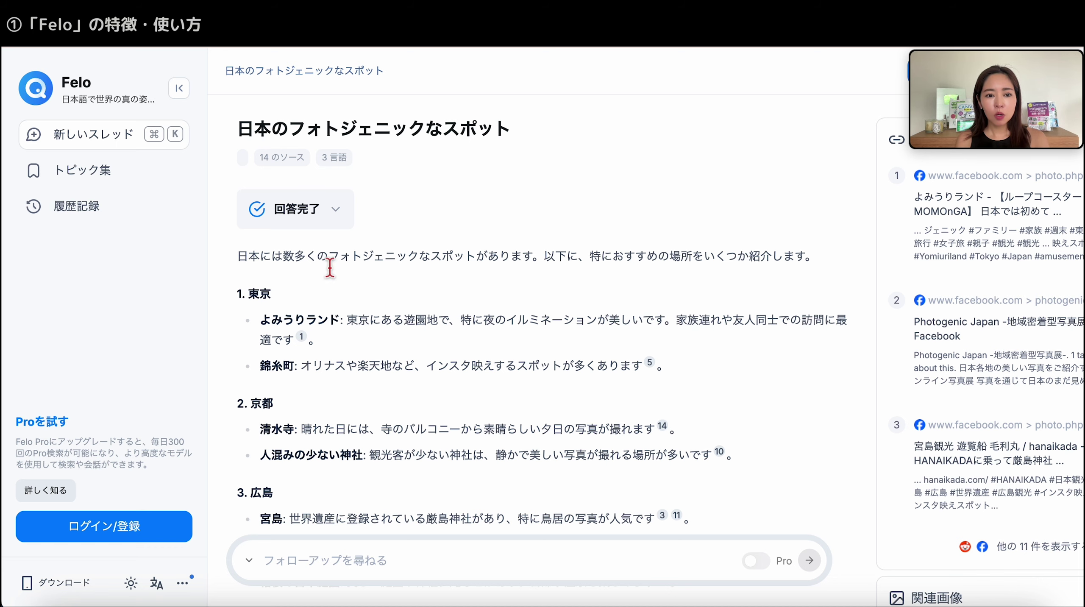
{"action": "scroll", "coordinate": [303, 364], "scroll_direction": "down", "scroll_amount": 3}
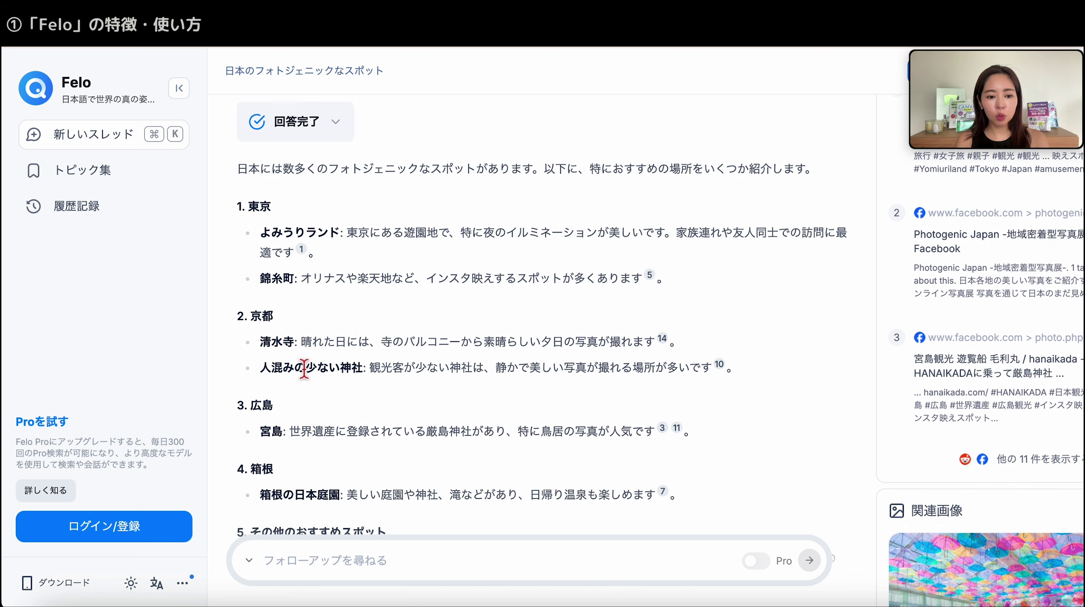
{"action": "scroll", "coordinate": [303, 363], "scroll_direction": "down", "scroll_amount": 2}
{"action": "left_click_drag", "start_coordinate": [249, 354], "coordinate": [565, 382]}
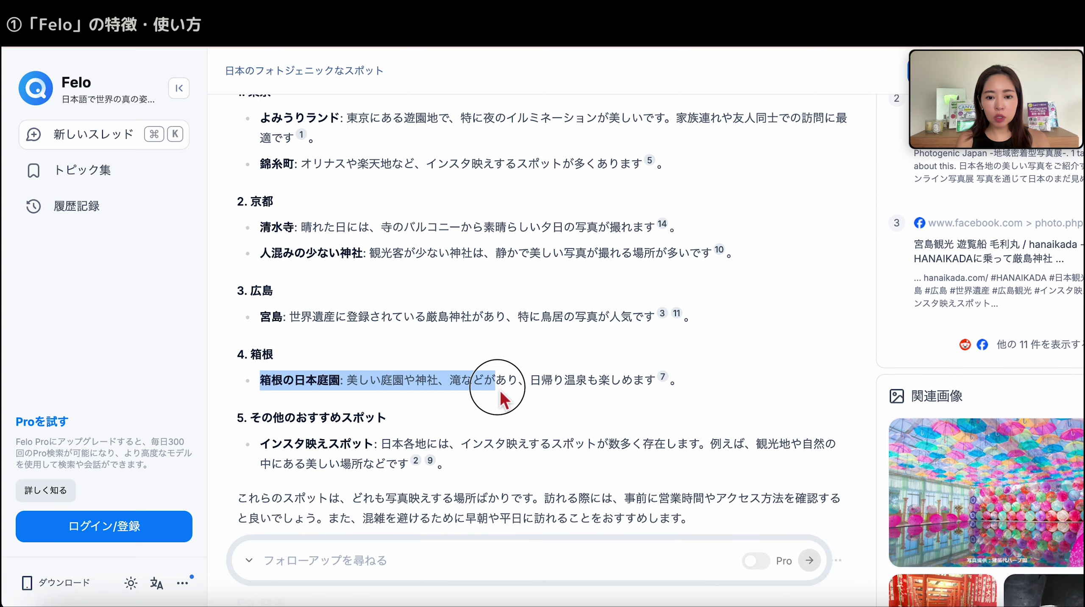
{"action": "scroll", "coordinate": [569, 424], "scroll_direction": "down", "scroll_amount": 3}
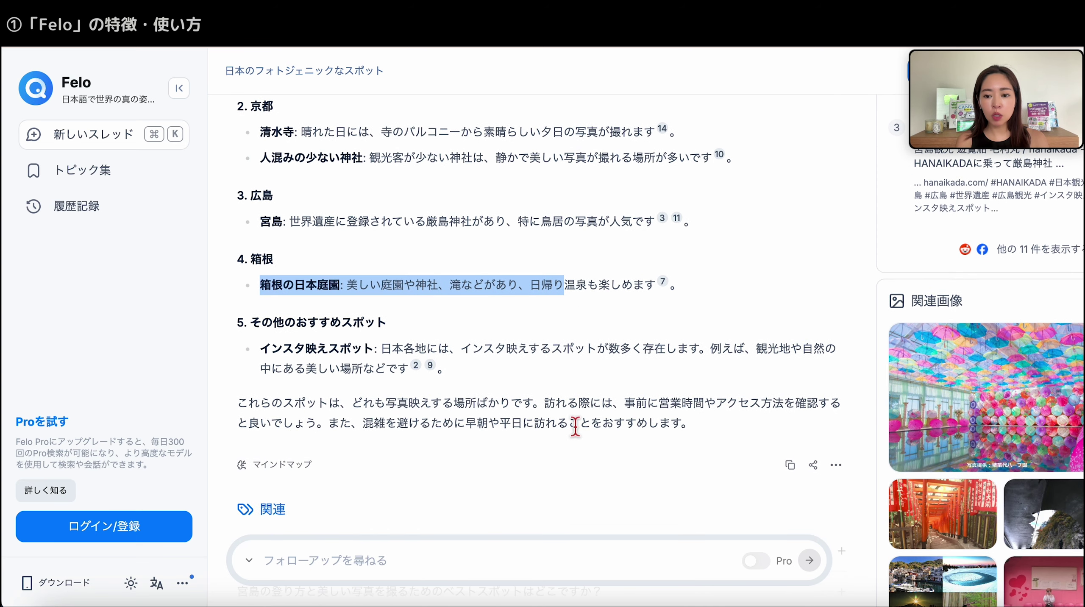
{"action": "scroll", "coordinate": [574, 422], "scroll_direction": "up", "scroll_amount": 2}
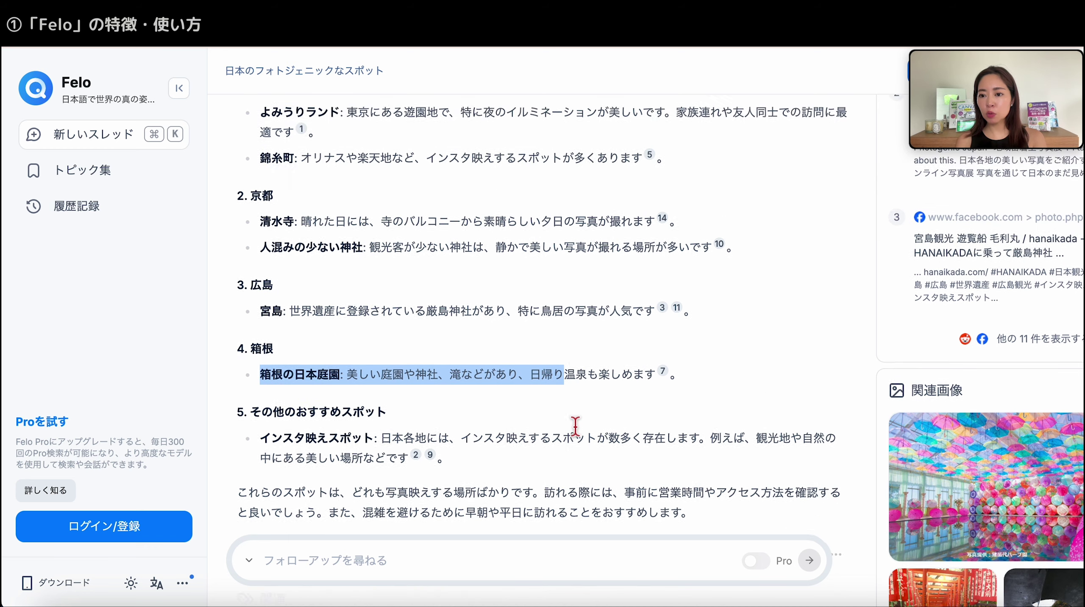
{"action": "scroll", "coordinate": [595, 421], "scroll_direction": "up", "scroll_amount": 5}
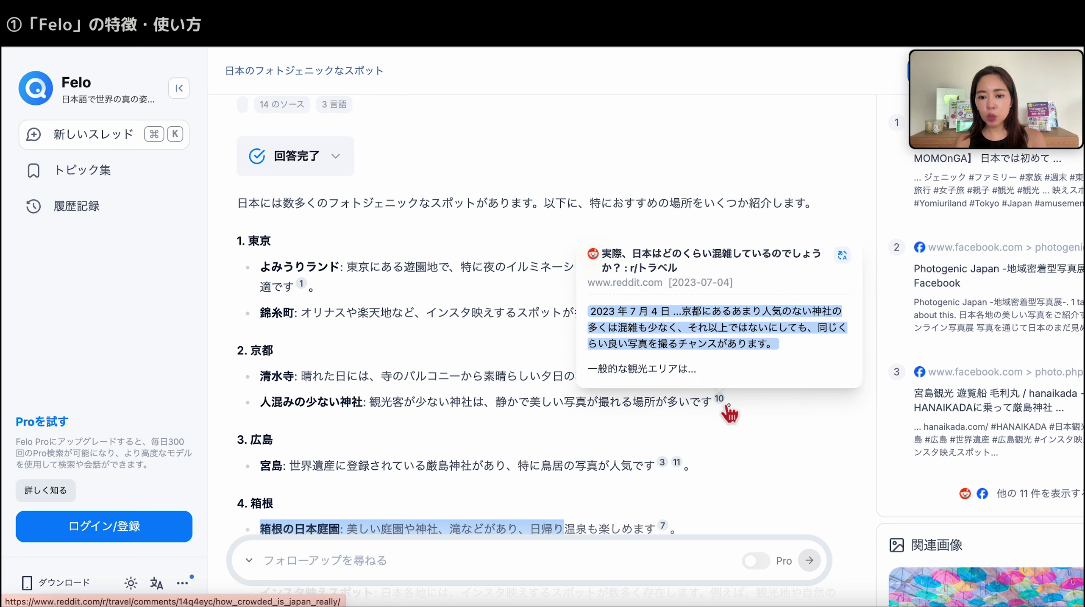
{"action": "mouse_move", "coordinate": [984, 420]}
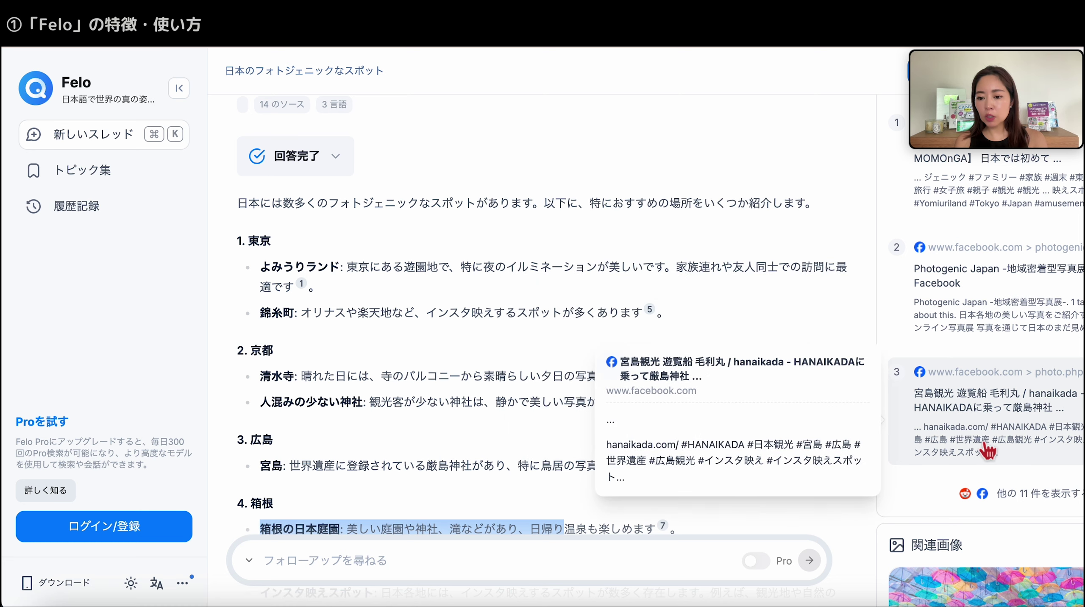
{"action": "scroll", "coordinate": [1001, 446], "scroll_direction": "down", "scroll_amount": 1}
{"action": "scroll", "coordinate": [997, 506], "scroll_direction": "down", "scroll_amount": 5}
{"action": "scroll", "coordinate": [999, 510], "scroll_direction": "down", "scroll_amount": 1}
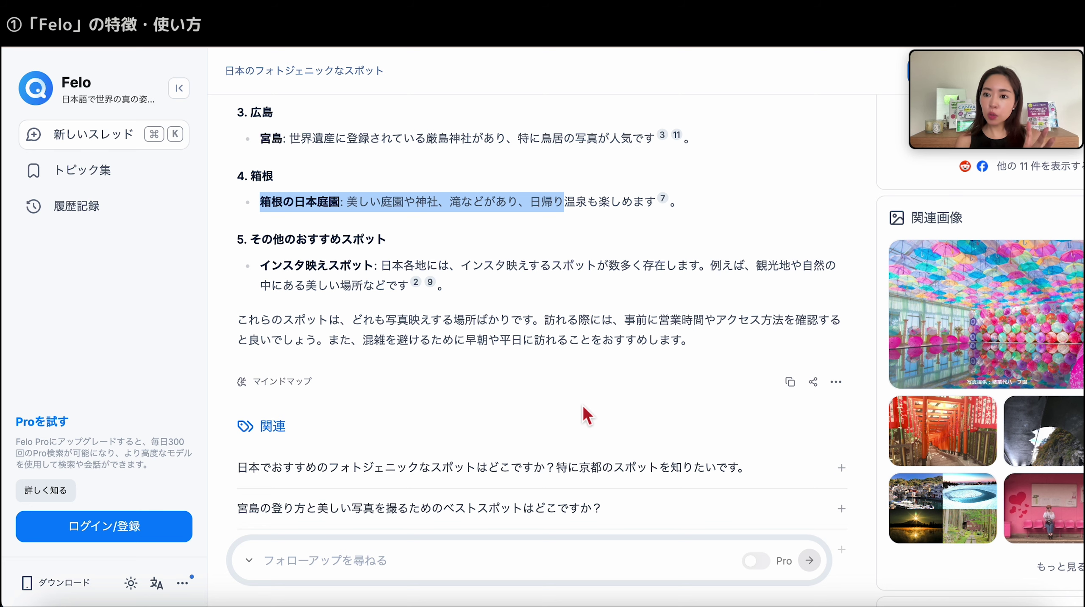
{"action": "key", "text": "super+k"}
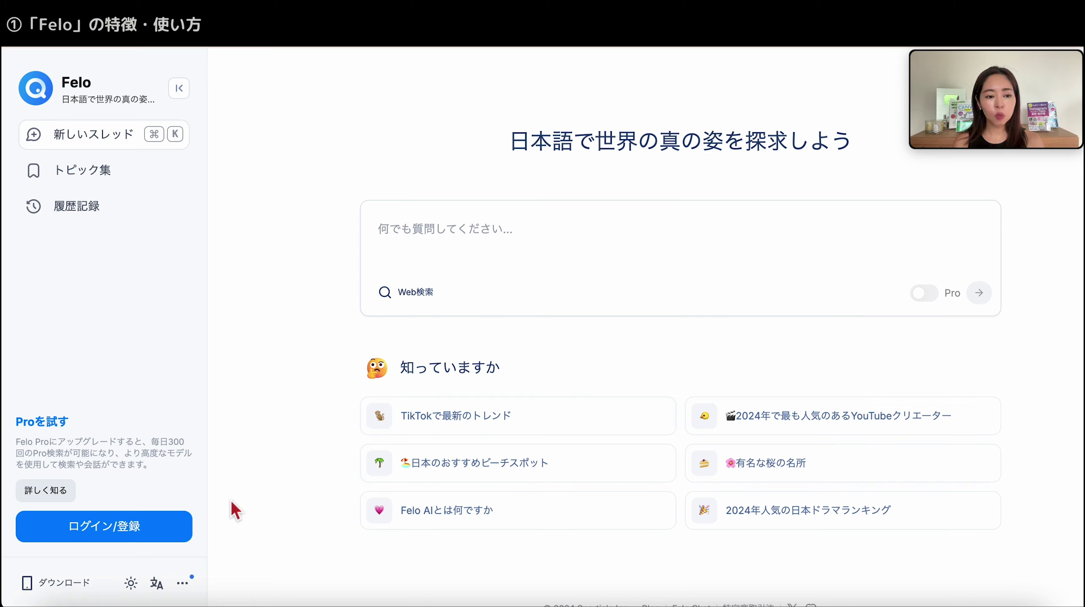
- Start signing up for a new Felo account, then select the question 'canvaのAI最新機能について教えて'
{"action": "left_click", "coordinate": [173, 534]}
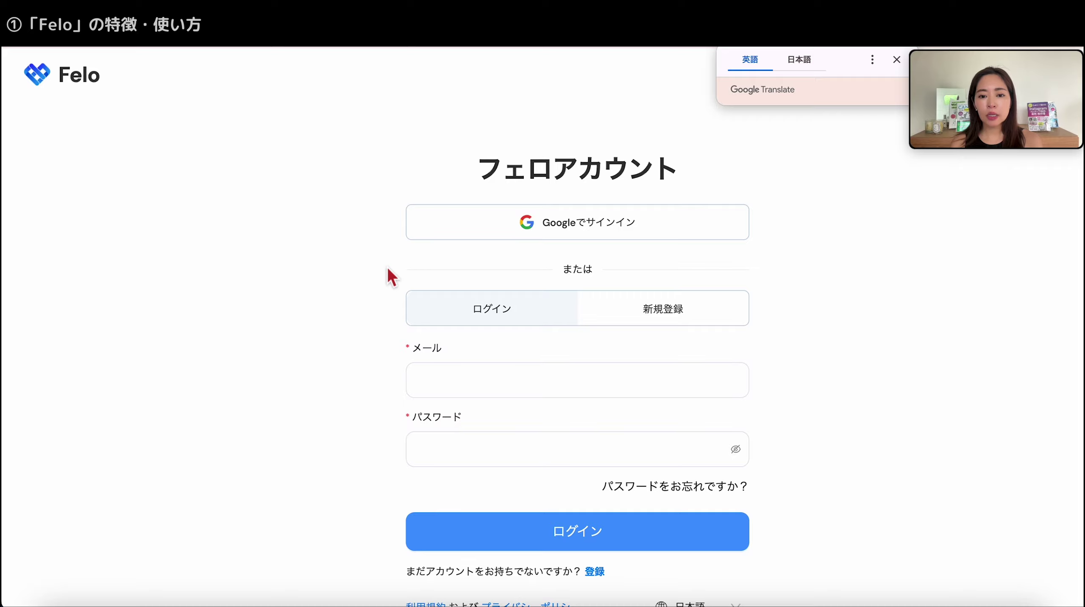
{"action": "left_click", "coordinate": [668, 322]}
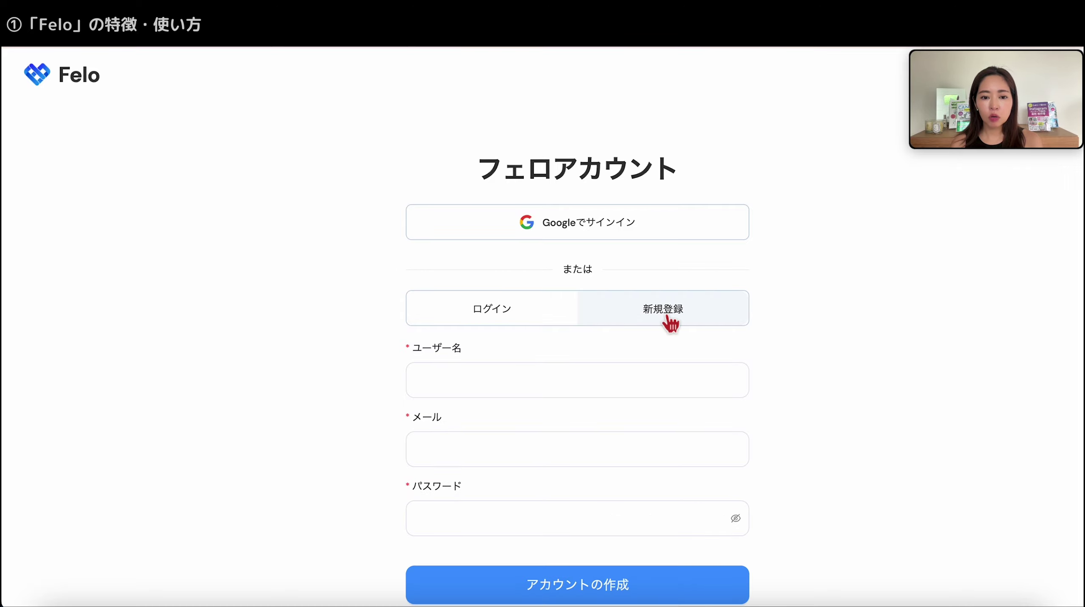
{"action": "left_click", "coordinate": [632, 393]}
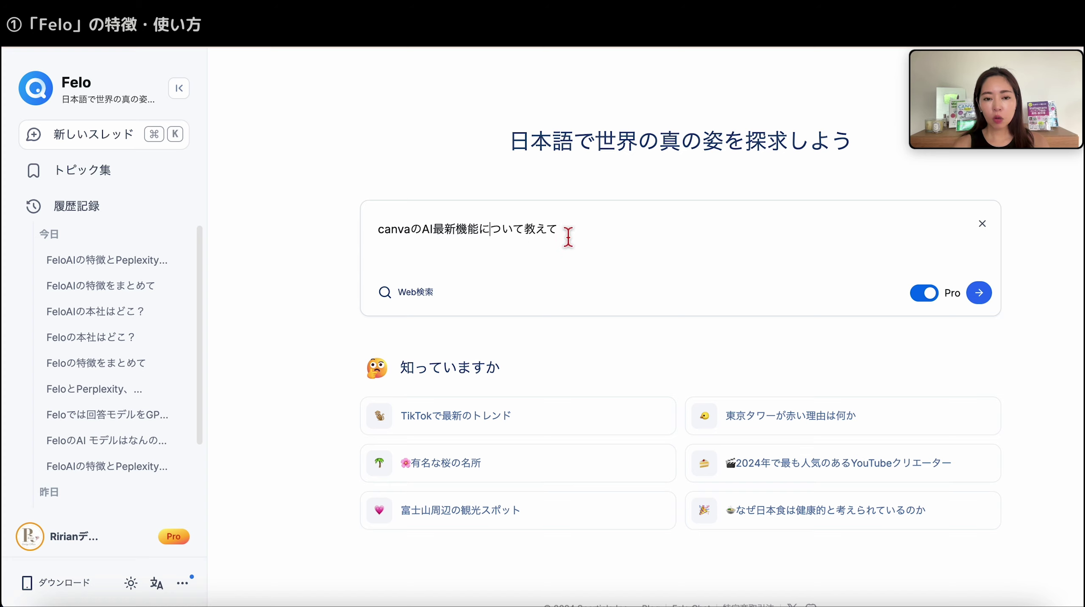
{"action": "left_click_drag", "start_coordinate": [581, 235], "coordinate": [379, 237]}
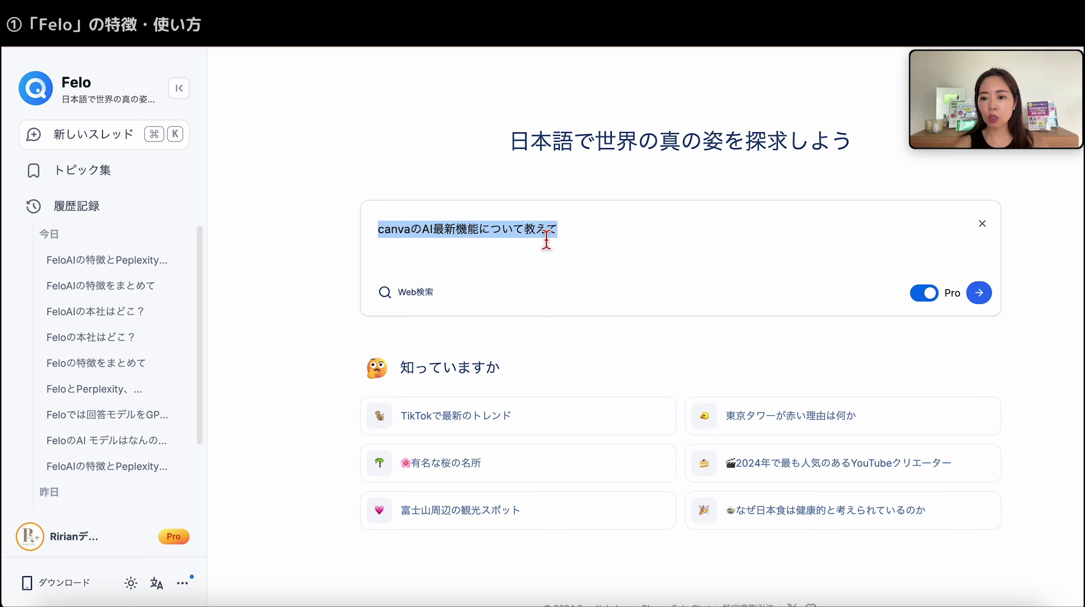
- Send the Pro search on Canva's AI features and review the answer from 20 sources in 4 languages
{"action": "left_click", "coordinate": [978, 293]}
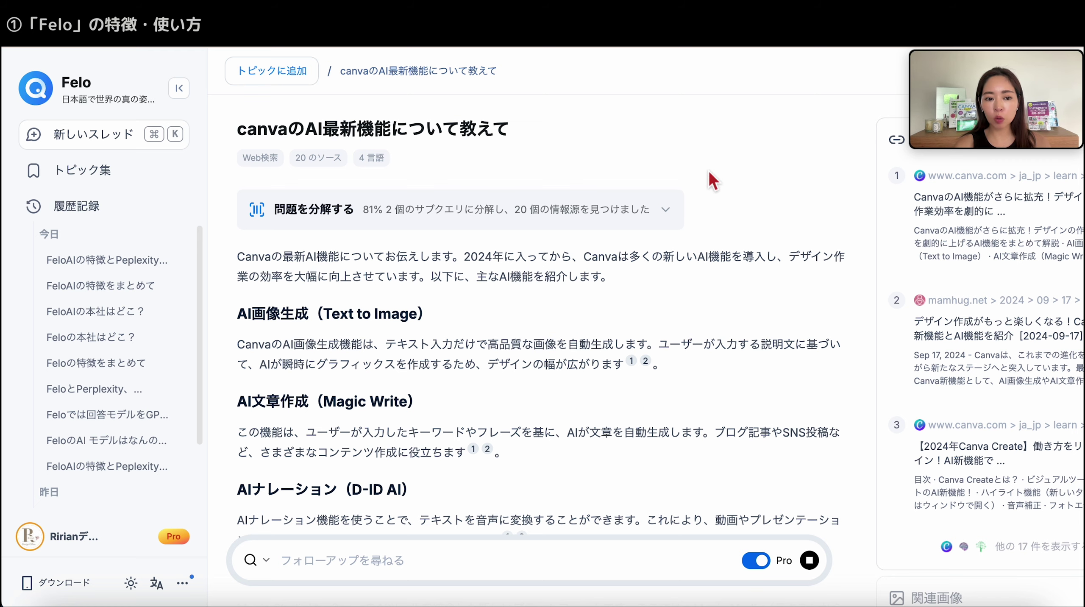
{"action": "scroll", "coordinate": [709, 172], "scroll_direction": "down", "scroll_amount": 2}
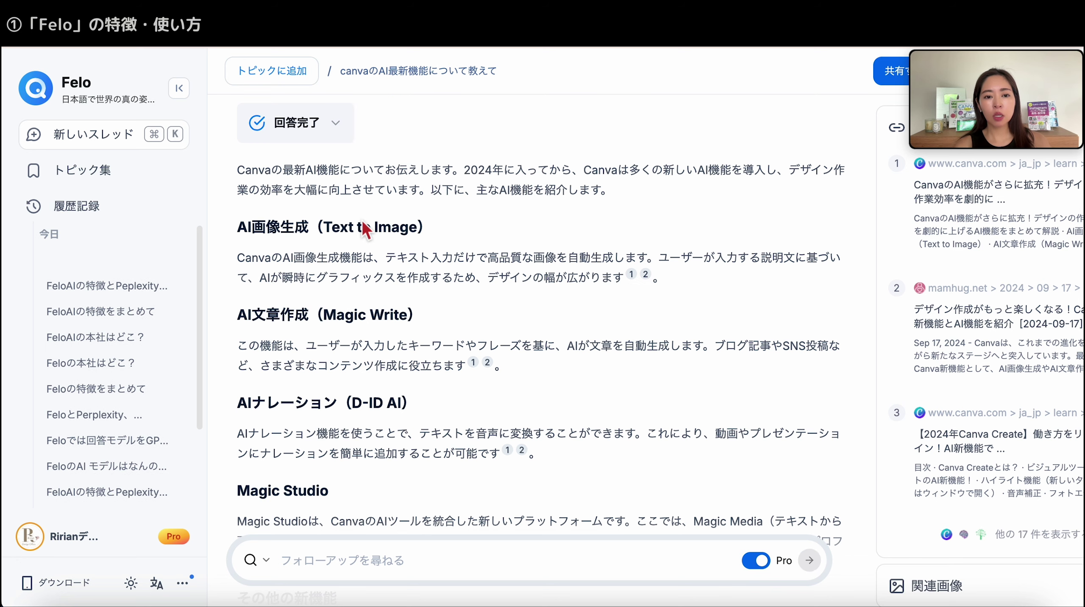
{"action": "scroll", "coordinate": [387, 249], "scroll_direction": "down", "scroll_amount": 2}
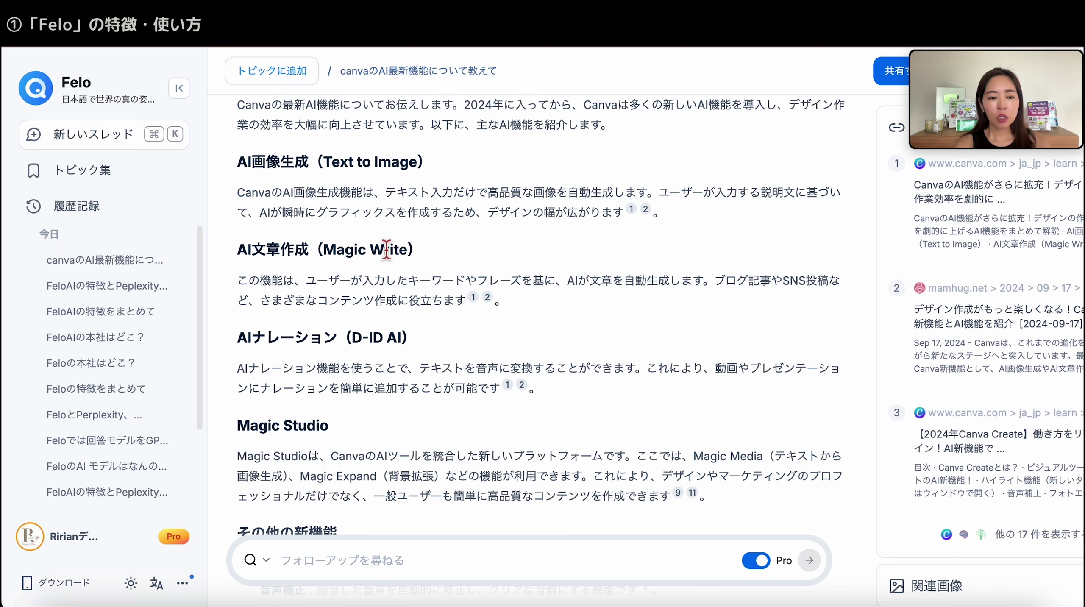
{"action": "scroll", "coordinate": [401, 298], "scroll_direction": "down", "scroll_amount": 4}
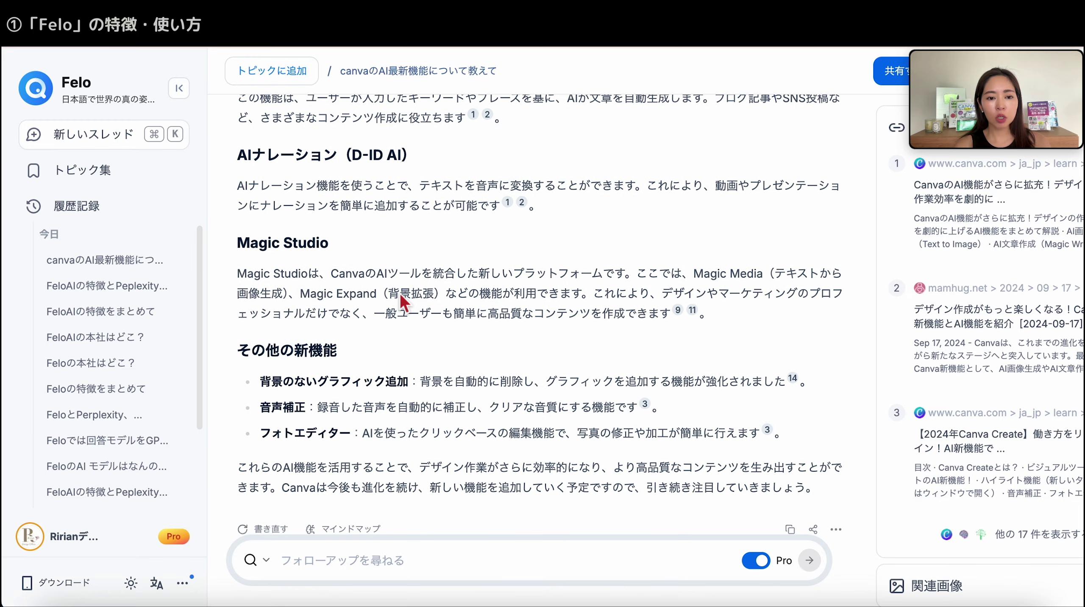
{"action": "scroll", "coordinate": [401, 298], "scroll_direction": "down", "scroll_amount": 1}
{"action": "scroll", "coordinate": [401, 298], "scroll_direction": "down", "scroll_amount": 2}
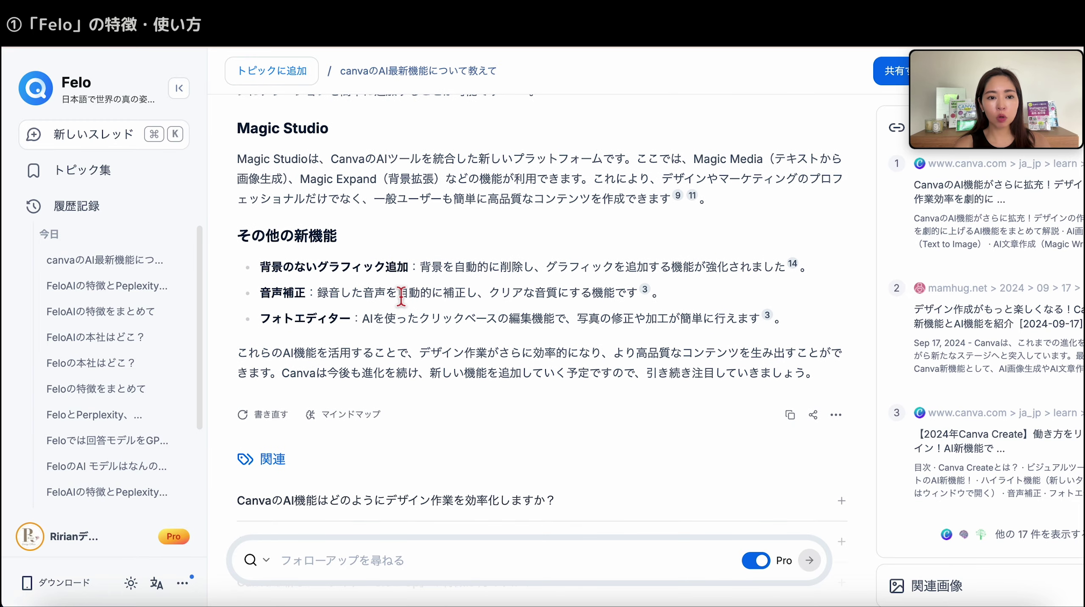
{"action": "scroll", "coordinate": [401, 296], "scroll_direction": "down", "scroll_amount": 1}
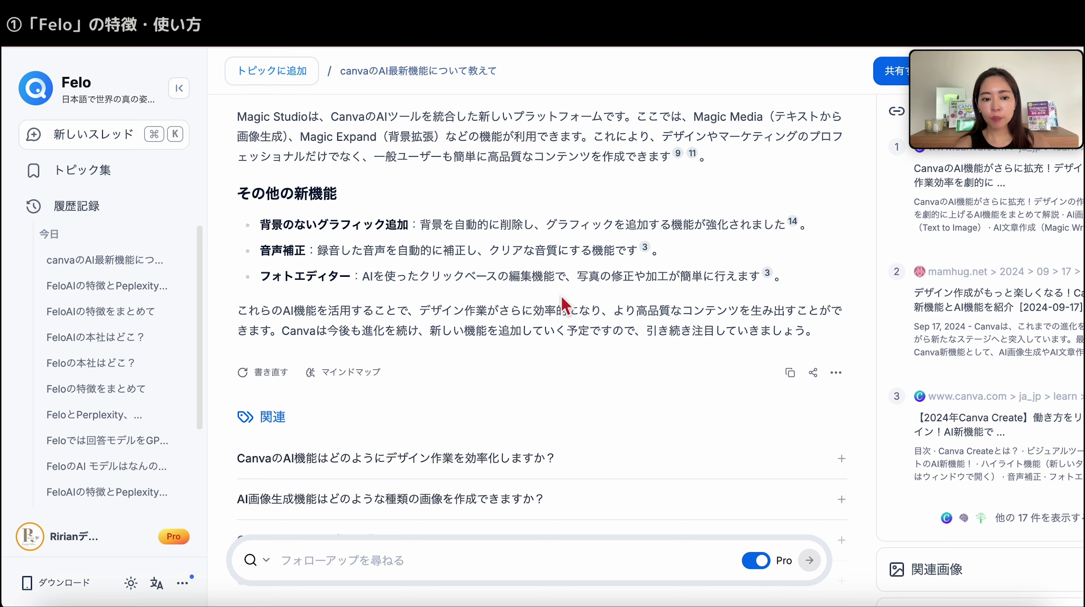
{"action": "scroll", "coordinate": [280, 168], "scroll_direction": "up", "scroll_amount": 15}
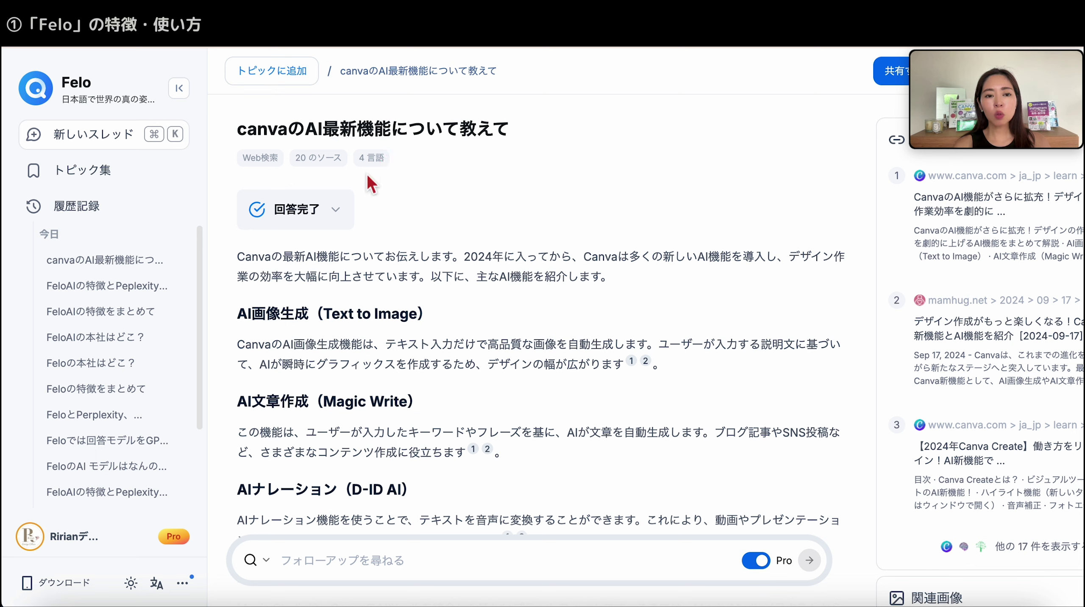
{"action": "left_click_drag", "start_coordinate": [369, 175], "coordinate": [387, 164]}
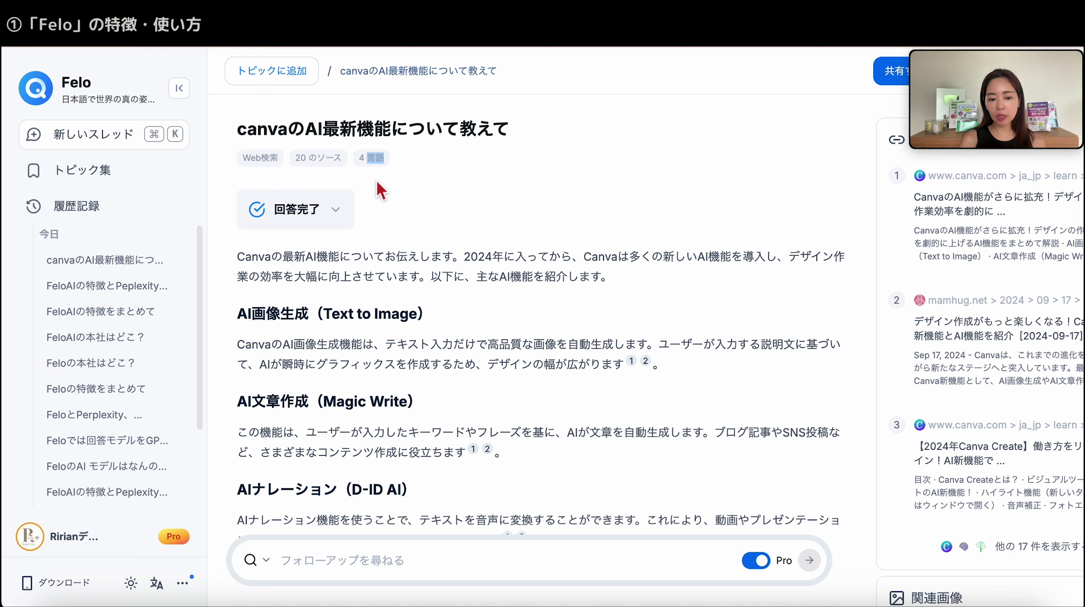
{"action": "scroll", "coordinate": [380, 190], "scroll_direction": "down", "scroll_amount": 15}
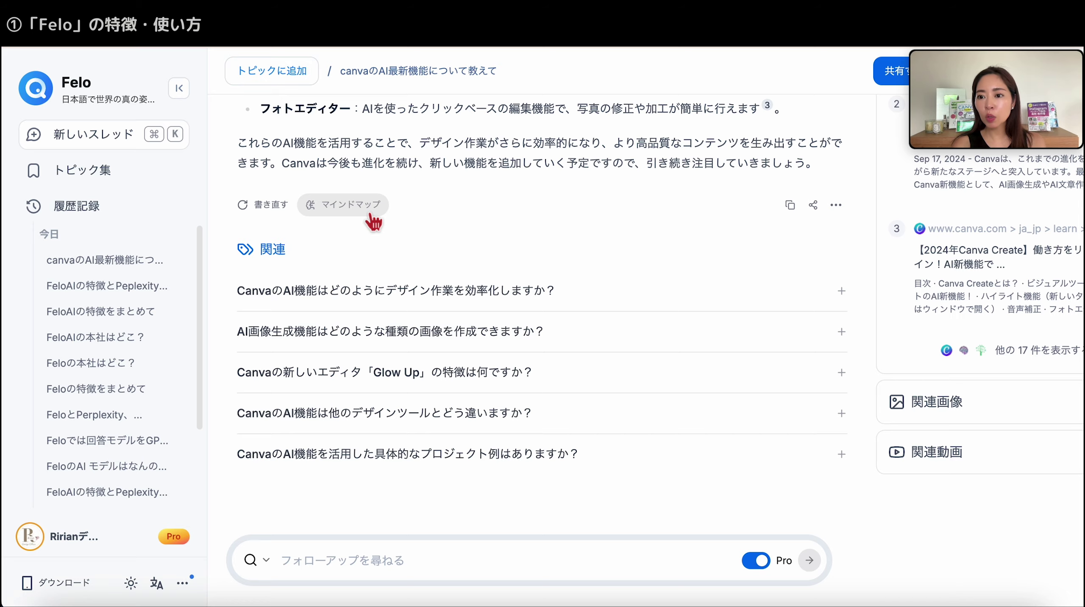
- Generate a mind map of the Canva answer and collapse its AI機能, Magic Studio and その他の機能 branches
{"action": "left_click", "coordinate": [367, 212]}
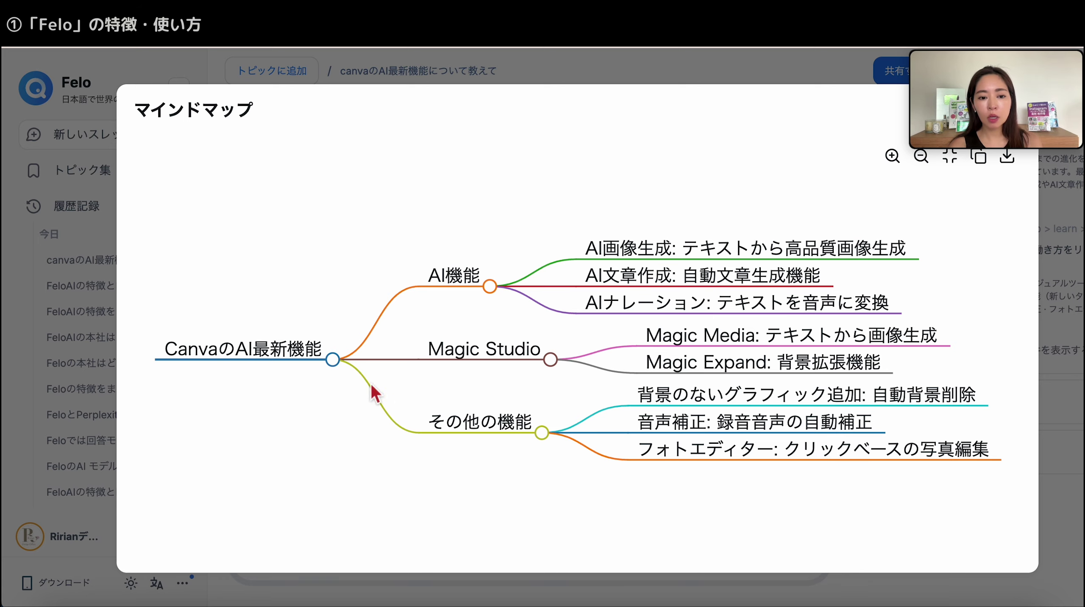
{"action": "left_click", "coordinate": [333, 359]}
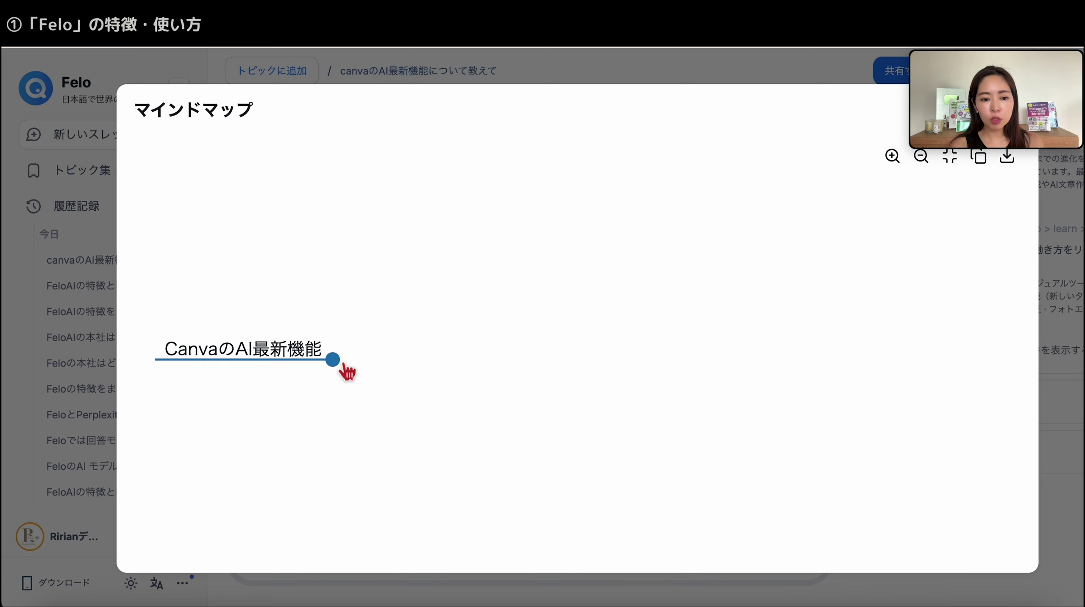
{"action": "left_click", "coordinate": [343, 367]}
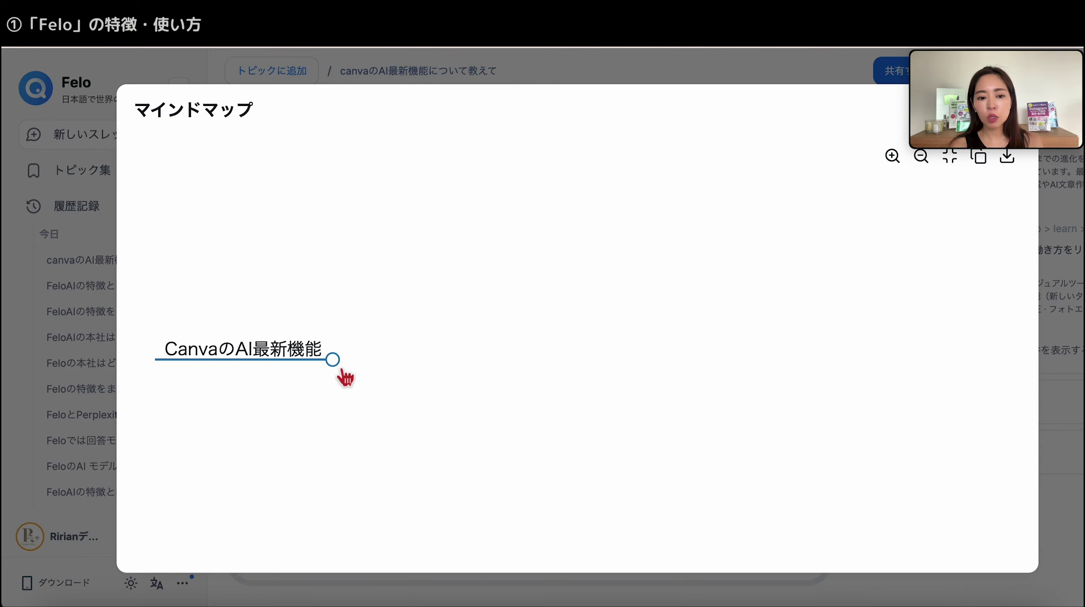
{"action": "left_click", "coordinate": [492, 289]}
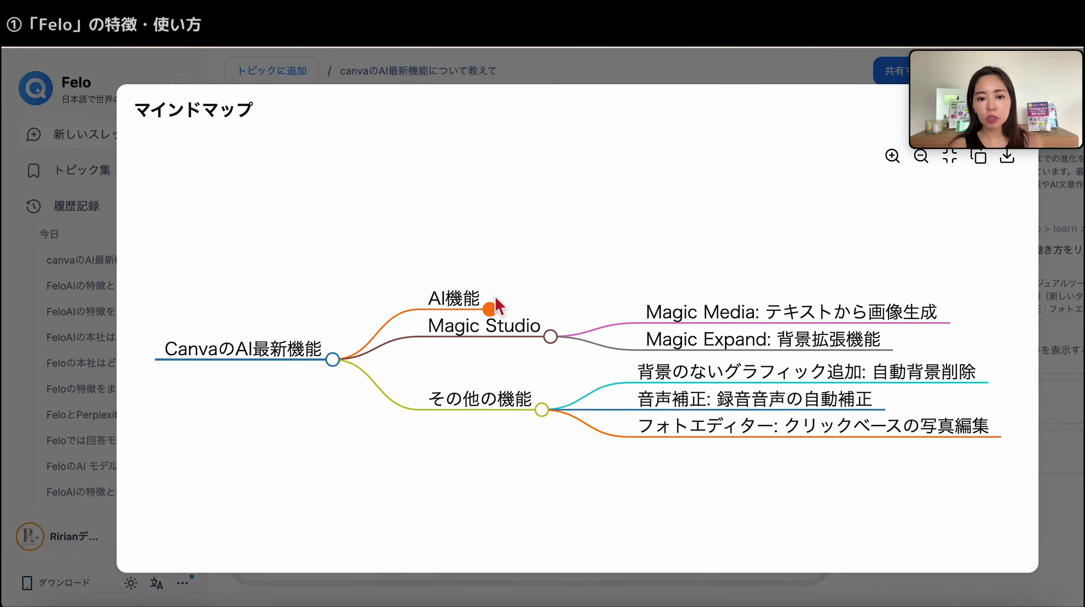
{"action": "left_click", "coordinate": [553, 340]}
- Save the mind map as 'canvaのAI最新機能について教えて.png' and open the image to check it
{"action": "left_click", "coordinate": [544, 406]}
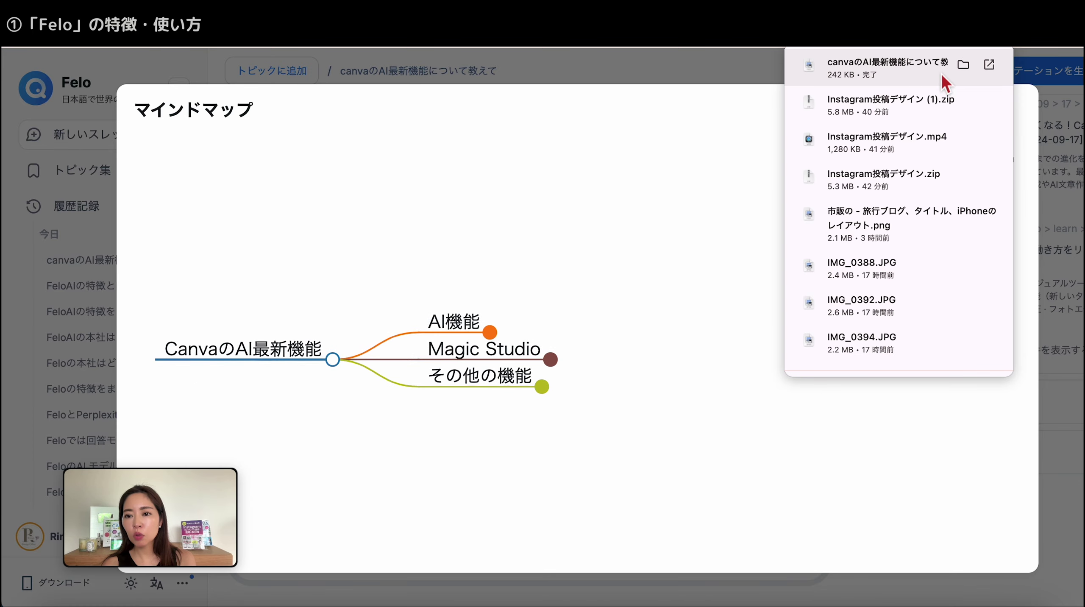
{"action": "left_click", "coordinate": [955, 73]}
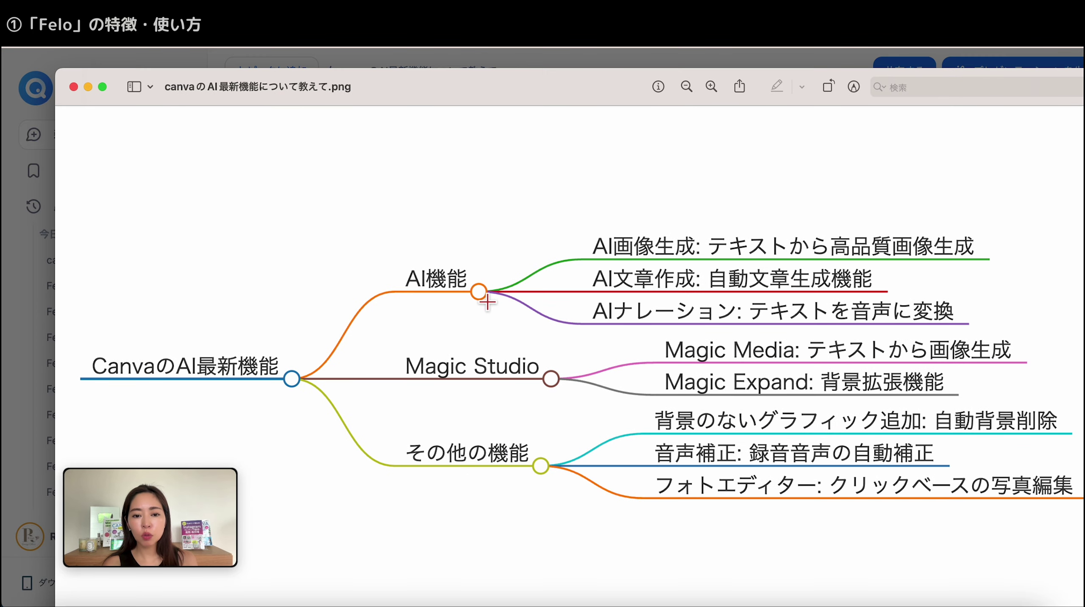
{"action": "left_click", "coordinate": [79, 90]}
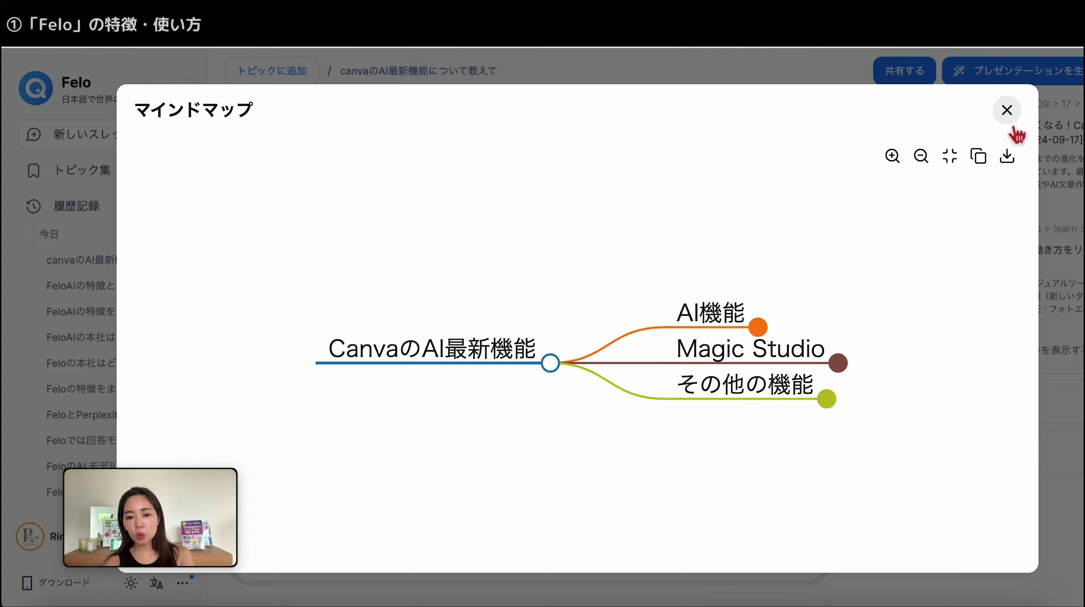
- Re-expand the AI機能, Magic Studio and その他の機能 branches, then close the mind map
{"action": "left_click", "coordinate": [758, 327]}
{"action": "left_click", "coordinate": [833, 385]}
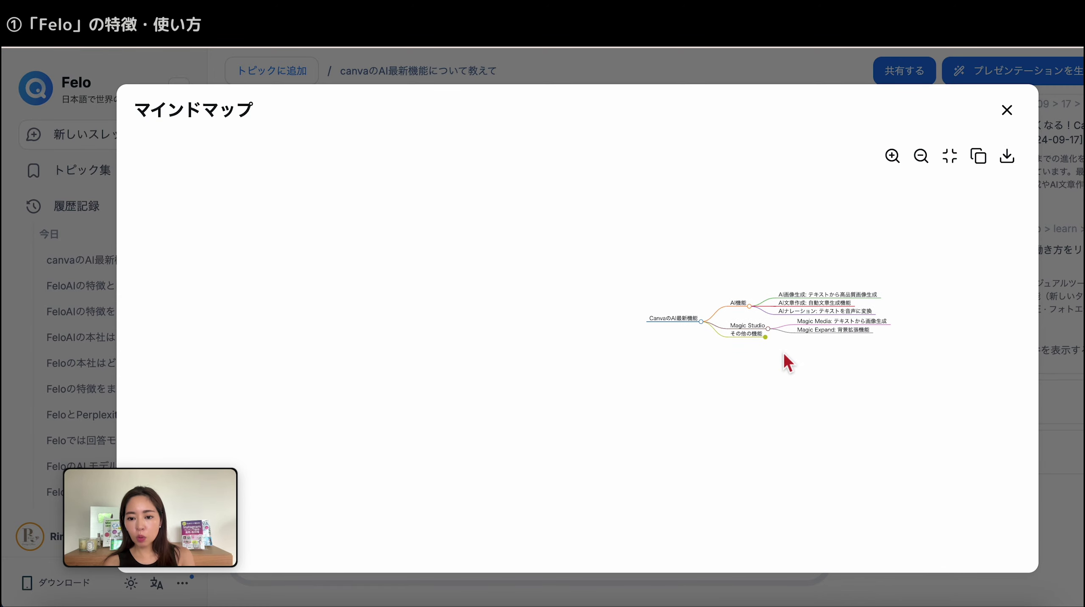
{"action": "left_click", "coordinate": [766, 338]}
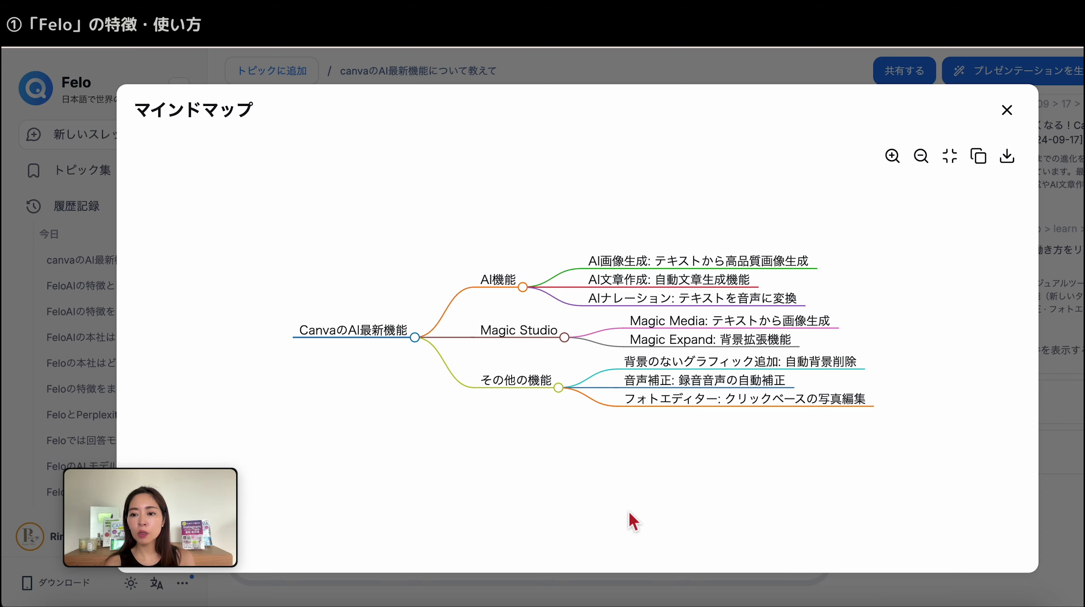
{"action": "key", "text": "Escape"}
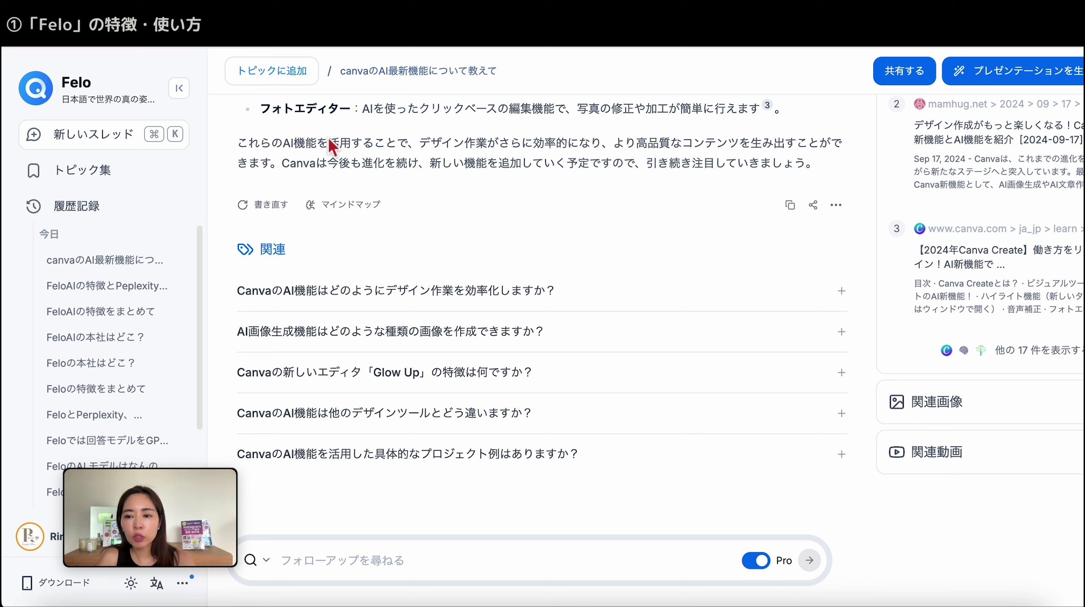
- Ask 'SNSマーケティングの最新のトレンドは' in a new thread
{"action": "left_click", "coordinate": [103, 141]}
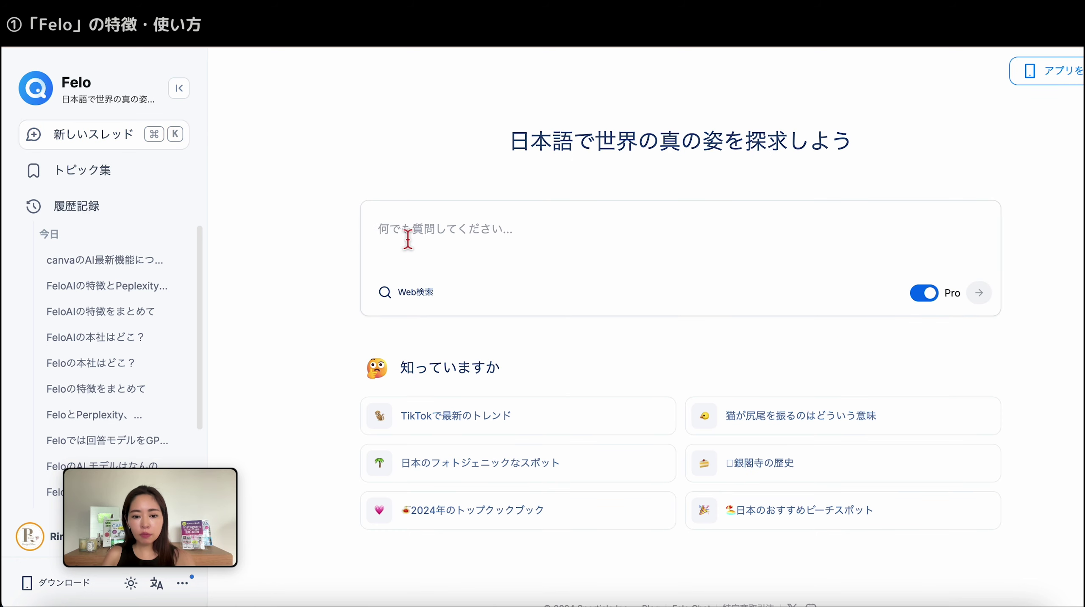
{"action": "type", "text": "SNSマーケティングの最新のトレンドは"}
{"action": "left_click_drag", "start_coordinate": [605, 239], "coordinate": [380, 239]}
{"action": "left_click", "coordinate": [625, 236]}
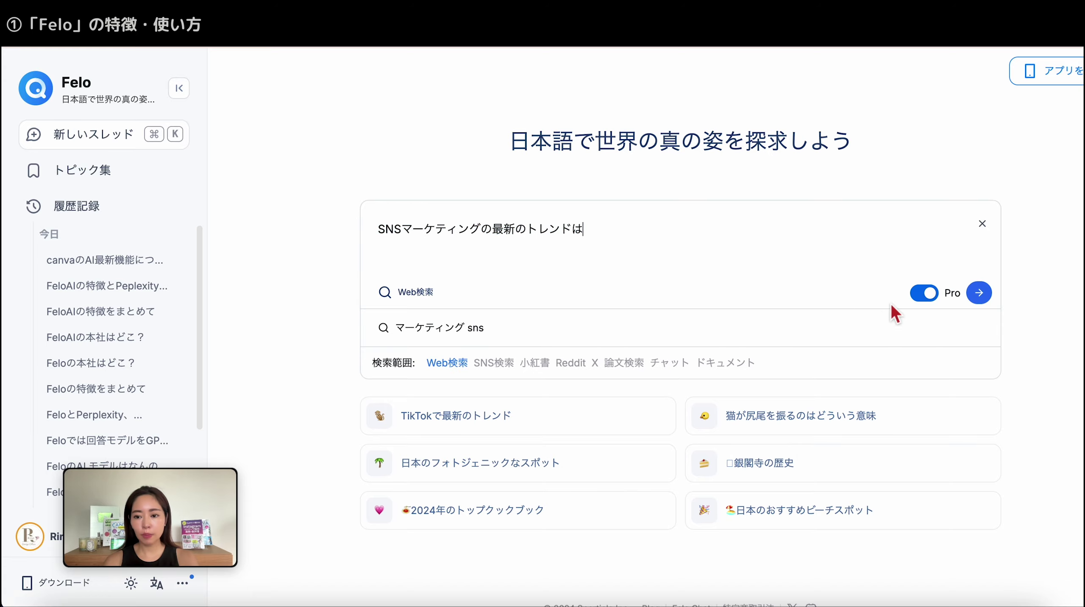
{"action": "left_click", "coordinate": [978, 294]}
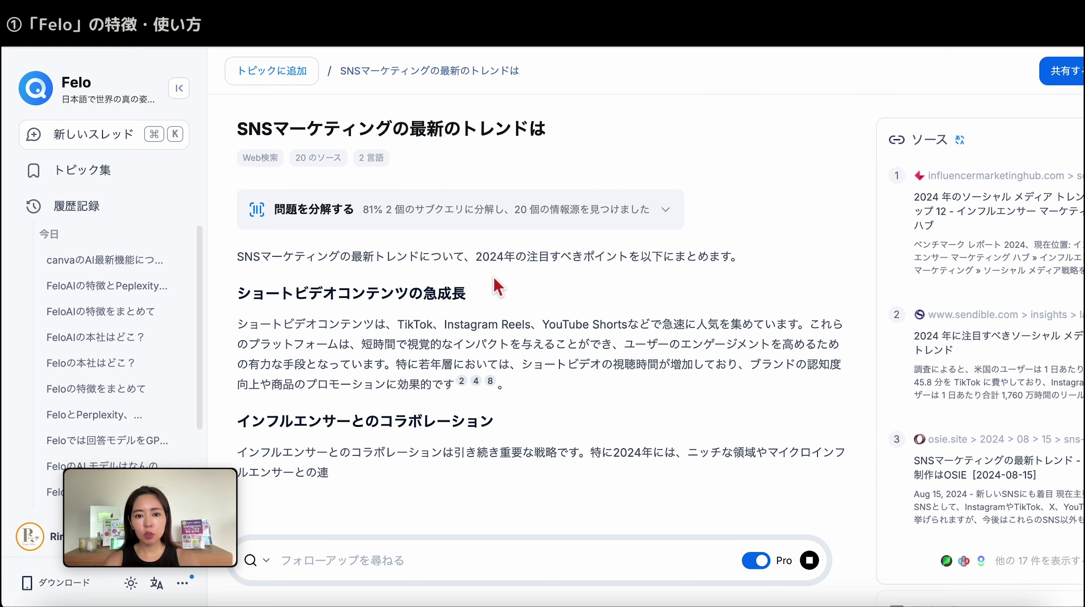
- Read through the answer on influencer collaboration, social commerce, AI use and BeReal
{"action": "left_click_drag", "start_coordinate": [295, 159], "coordinate": [395, 162]}
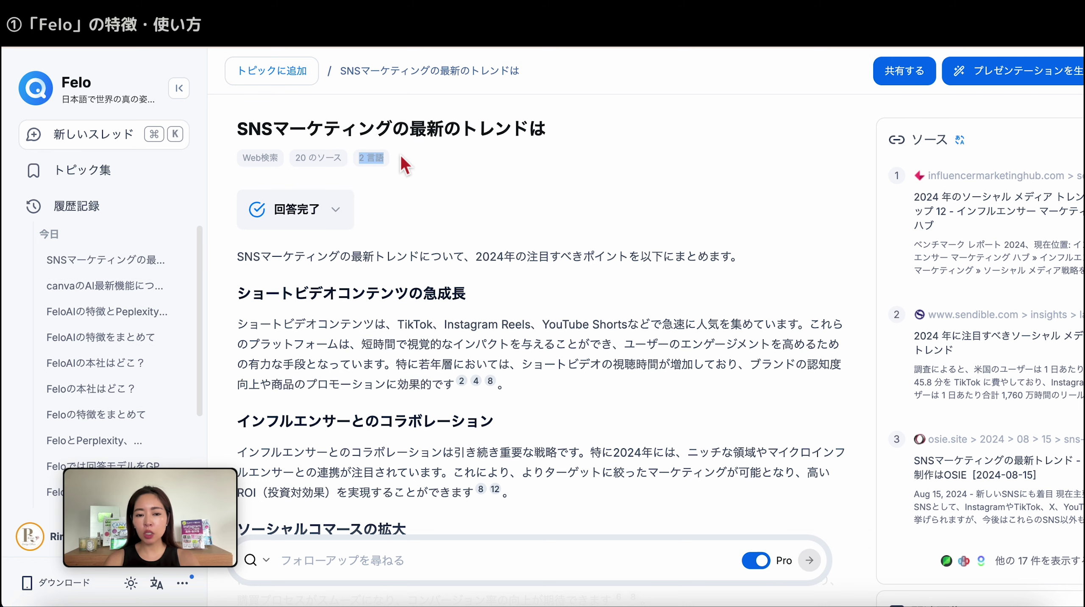
{"action": "scroll", "coordinate": [486, 315], "scroll_direction": "down", "scroll_amount": 2}
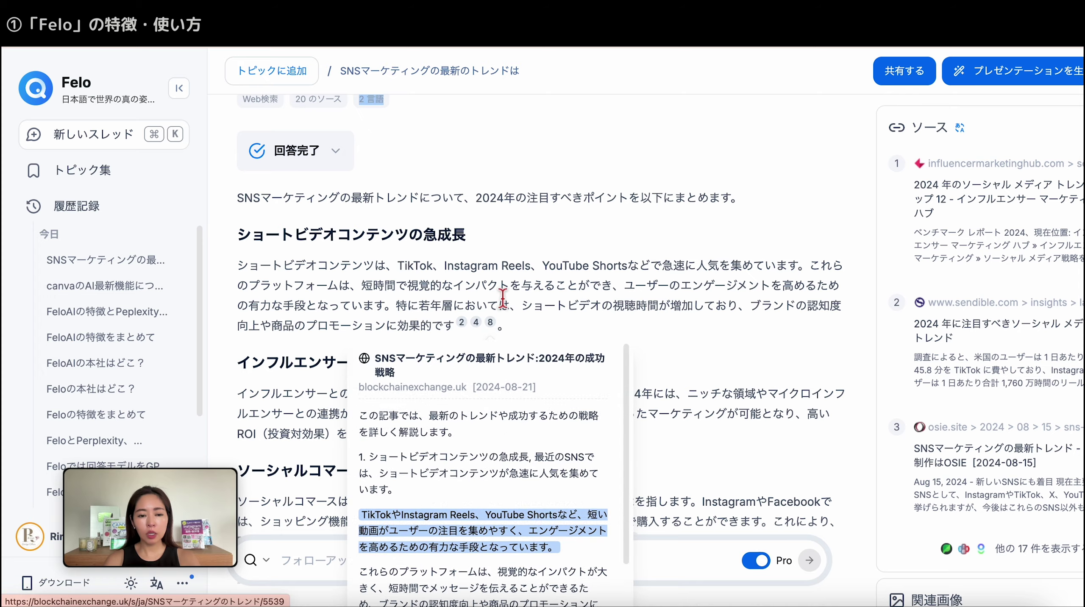
{"action": "scroll", "coordinate": [328, 372], "scroll_direction": "down", "scroll_amount": 2}
{"action": "scroll", "coordinate": [328, 372], "scroll_direction": "down", "scroll_amount": 3}
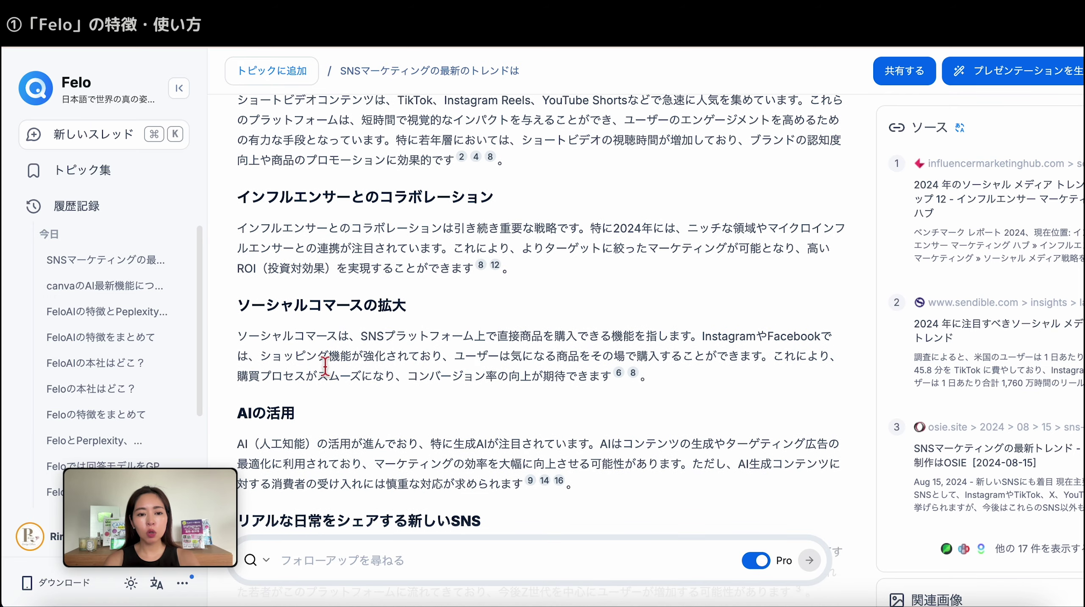
{"action": "scroll", "coordinate": [325, 366], "scroll_direction": "down", "scroll_amount": 1}
{"action": "scroll", "coordinate": [333, 381], "scroll_direction": "down", "scroll_amount": 2}
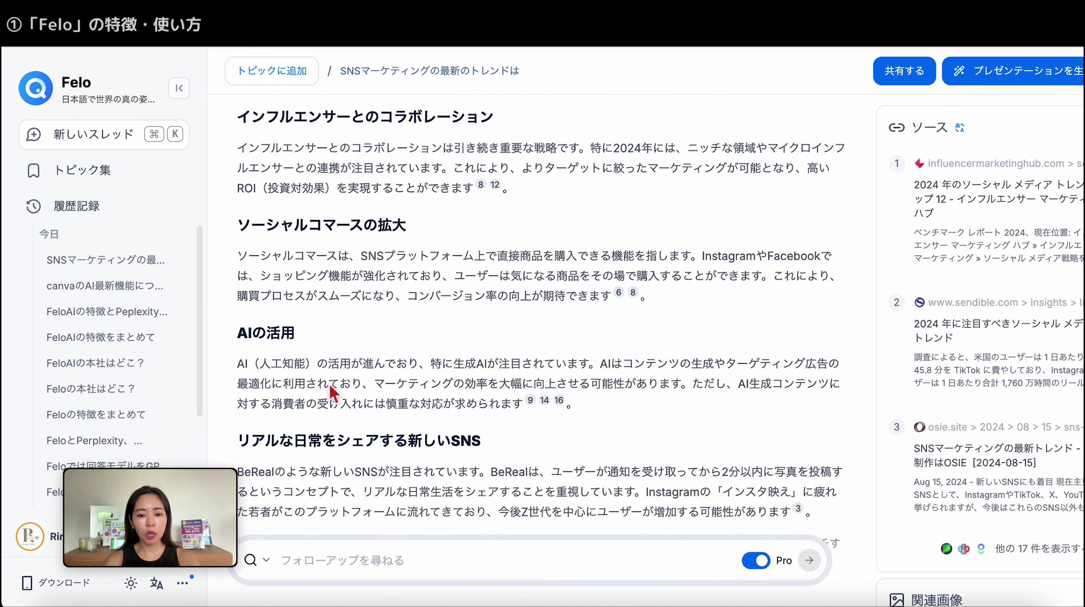
{"action": "scroll", "coordinate": [334, 391], "scroll_direction": "down", "scroll_amount": 2}
{"action": "scroll", "coordinate": [332, 387], "scroll_direction": "down", "scroll_amount": 2}
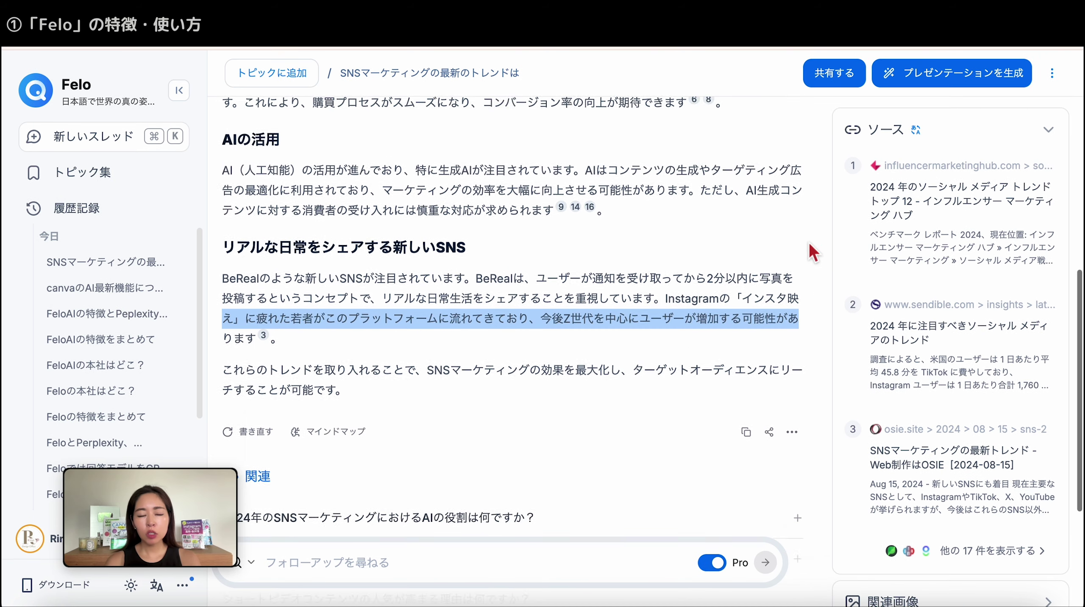
{"action": "scroll", "coordinate": [760, 272], "scroll_direction": "up", "scroll_amount": 5}
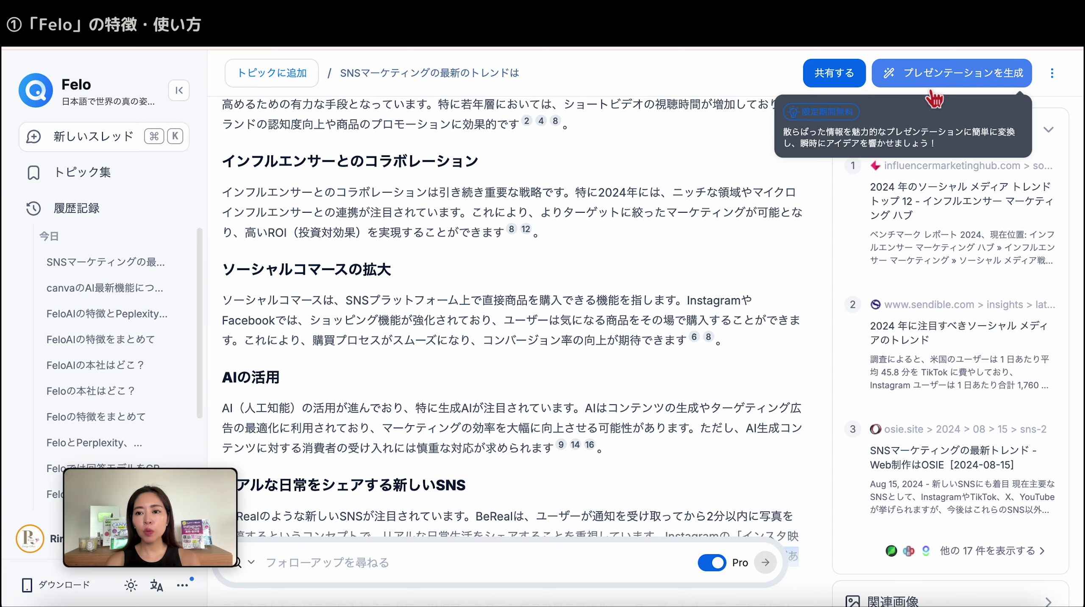
{"action": "mouse_move", "coordinate": [951, 73]}
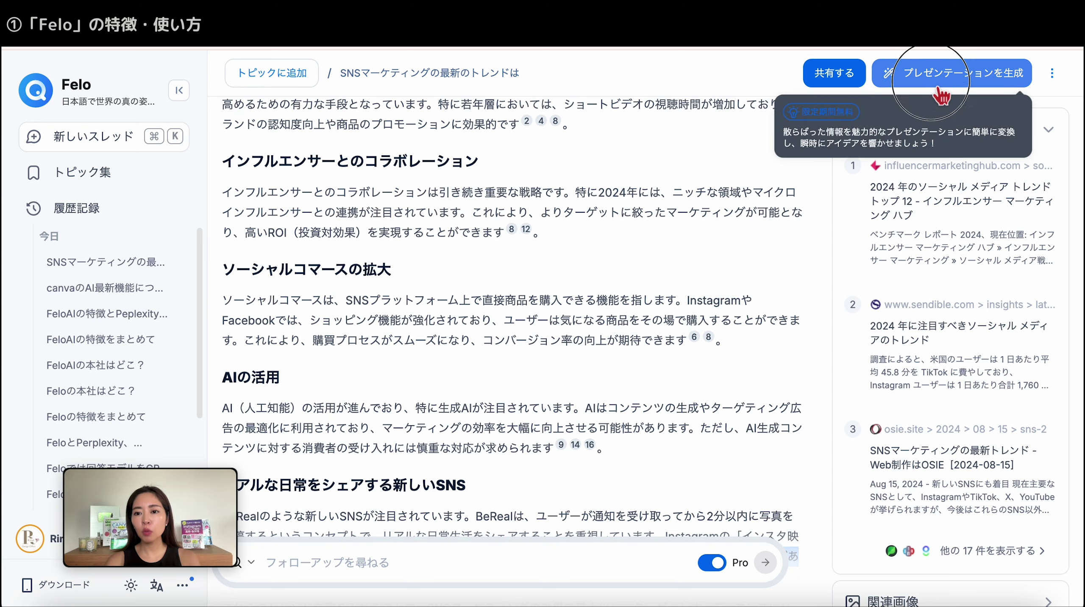
- Start a presentation from the SNS trends answer and show the colour and style template filters
{"action": "left_click", "coordinate": [940, 87]}
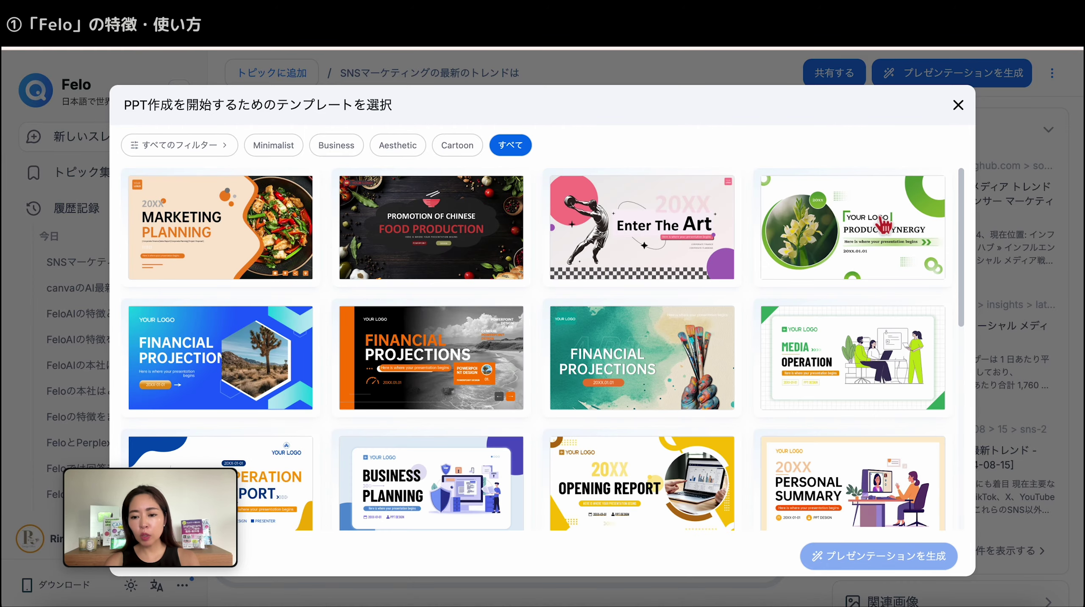
{"action": "scroll", "coordinate": [860, 299], "scroll_direction": "down", "scroll_amount": 2}
{"action": "scroll", "coordinate": [868, 291], "scroll_direction": "down", "scroll_amount": 2}
{"action": "scroll", "coordinate": [876, 304], "scroll_direction": "down", "scroll_amount": 2}
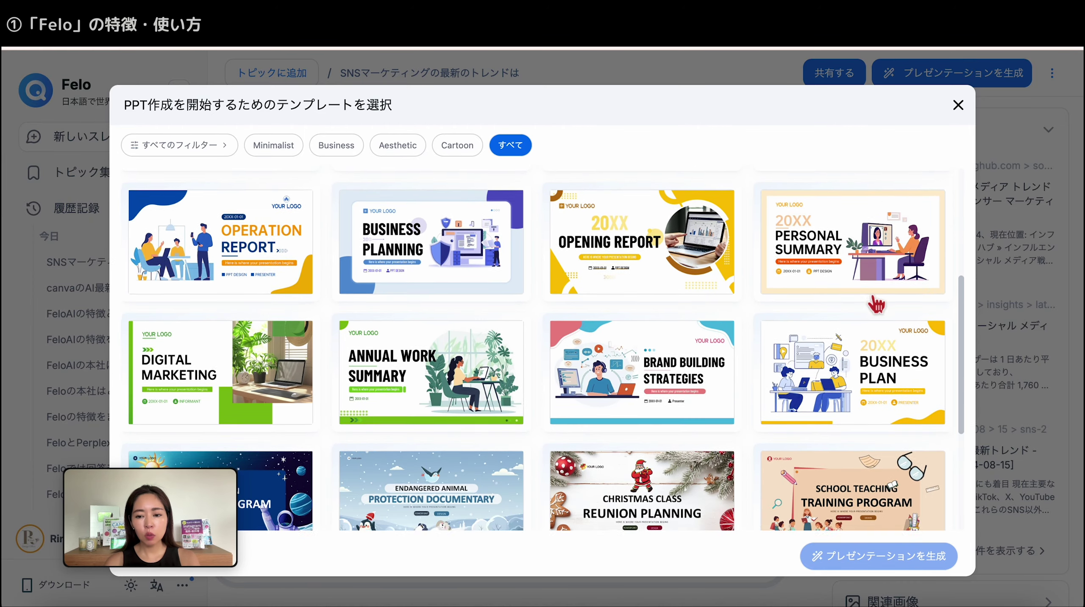
{"action": "left_click", "coordinate": [215, 145]}
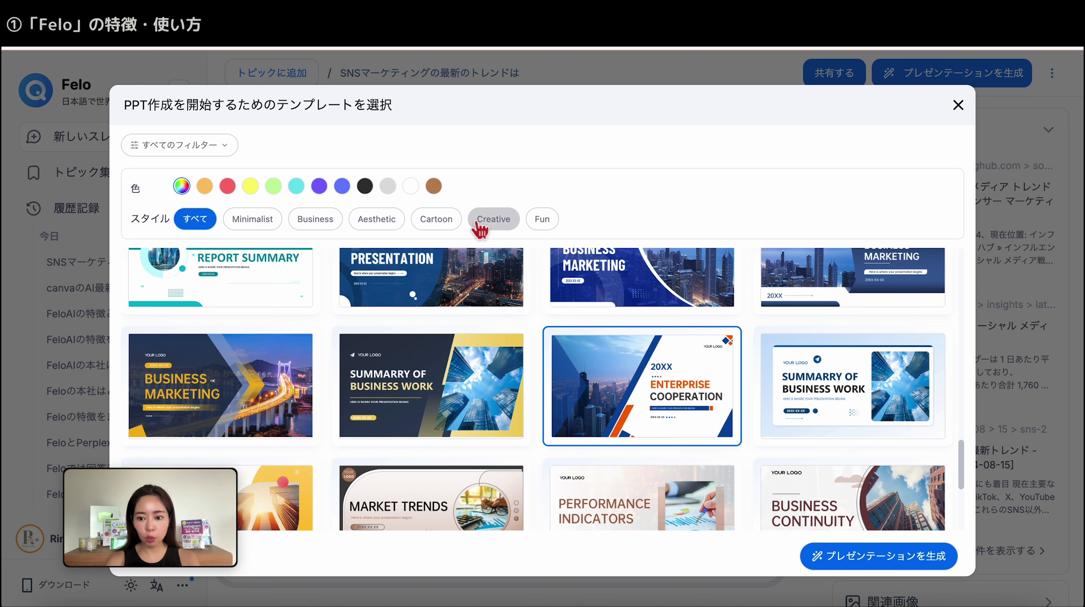
{"action": "scroll", "coordinate": [657, 416], "scroll_direction": "down", "scroll_amount": 2}
{"action": "scroll", "coordinate": [657, 417], "scroll_direction": "down", "scroll_amount": 3}
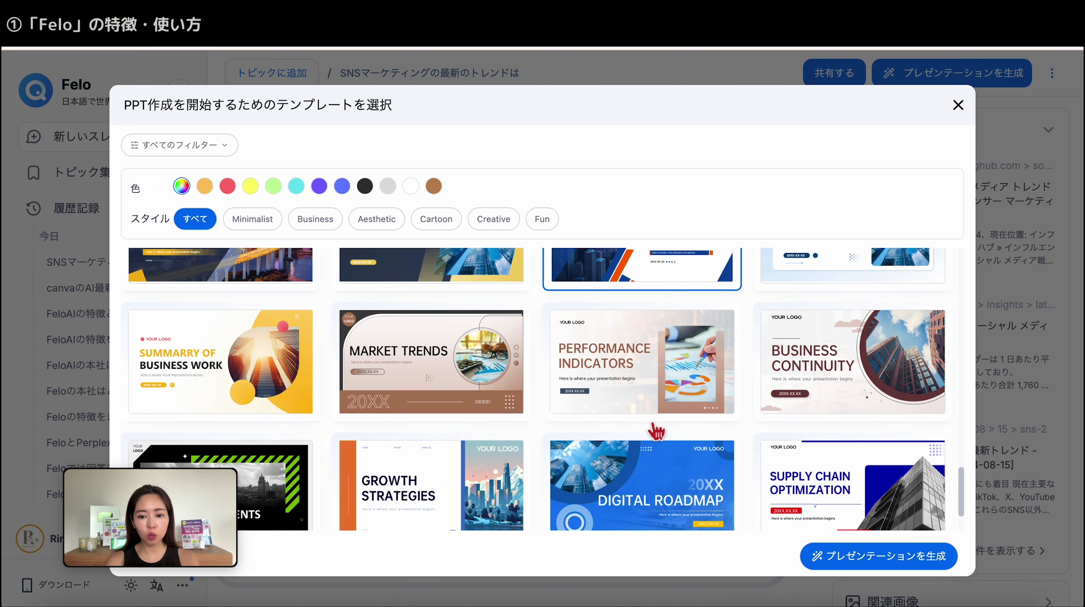
{"action": "scroll", "coordinate": [703, 446], "scroll_direction": "down", "scroll_amount": 1}
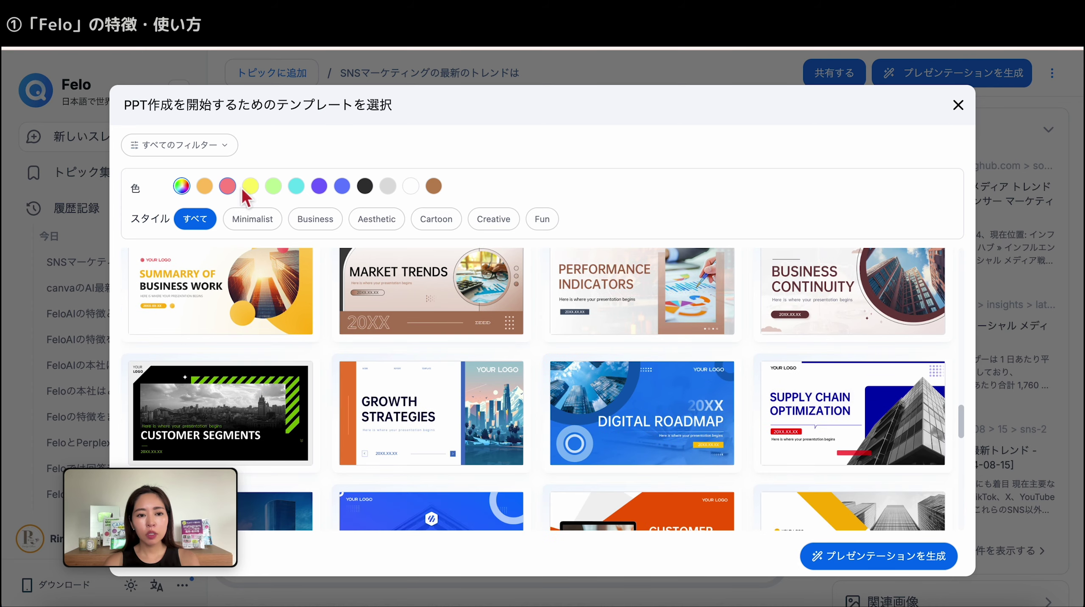
- Filter to blue Business templates and generate the deck with Strategic Synergy
{"action": "left_click", "coordinate": [342, 187]}
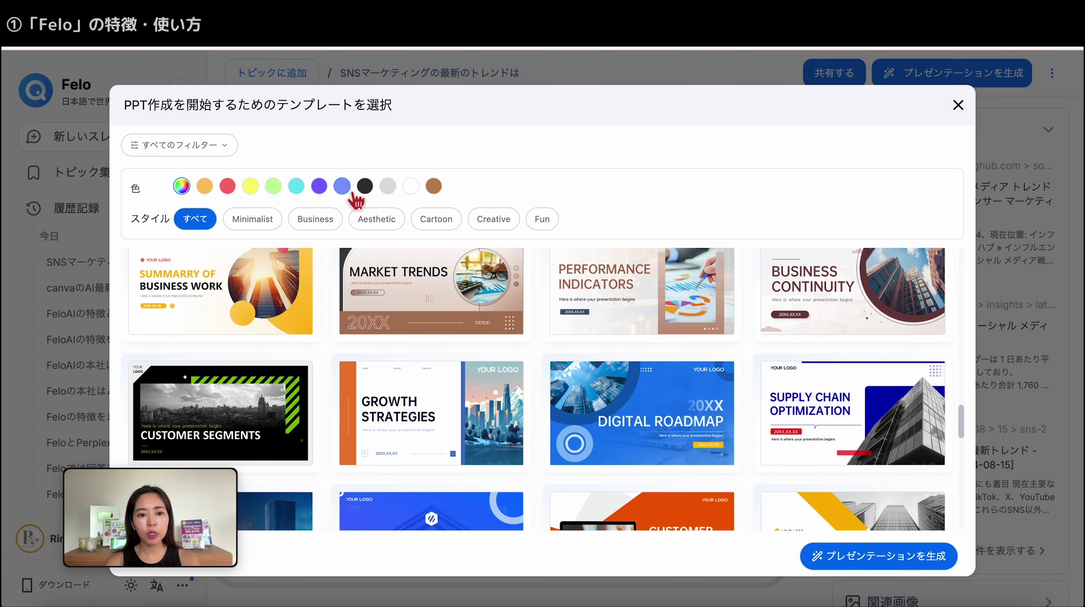
{"action": "left_click", "coordinate": [312, 221]}
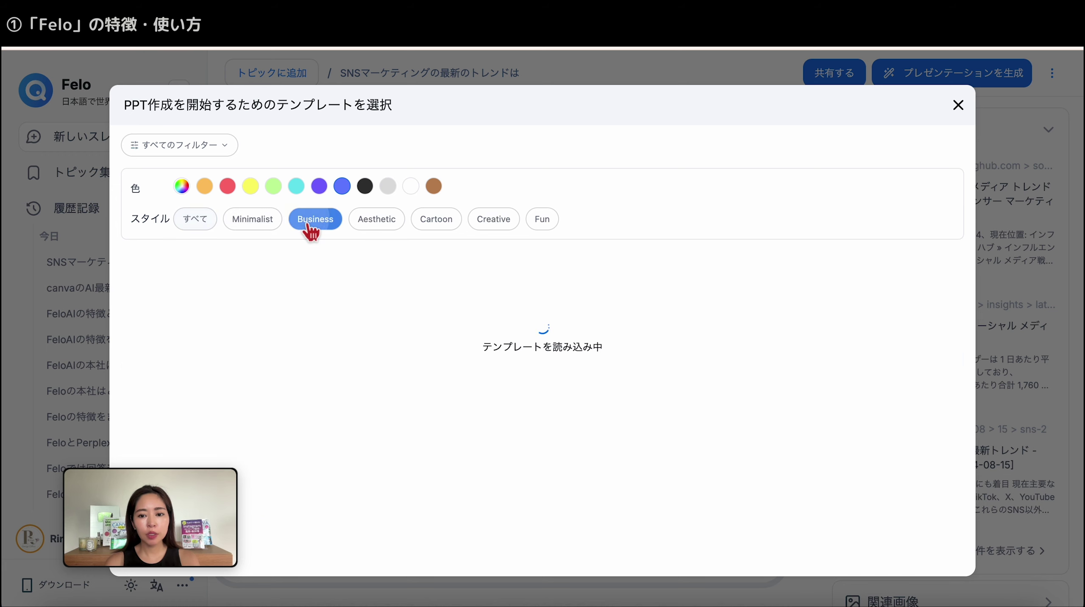
{"action": "scroll", "coordinate": [442, 287], "scroll_direction": "down", "scroll_amount": 3}
{"action": "scroll", "coordinate": [442, 287], "scroll_direction": "down", "scroll_amount": 1}
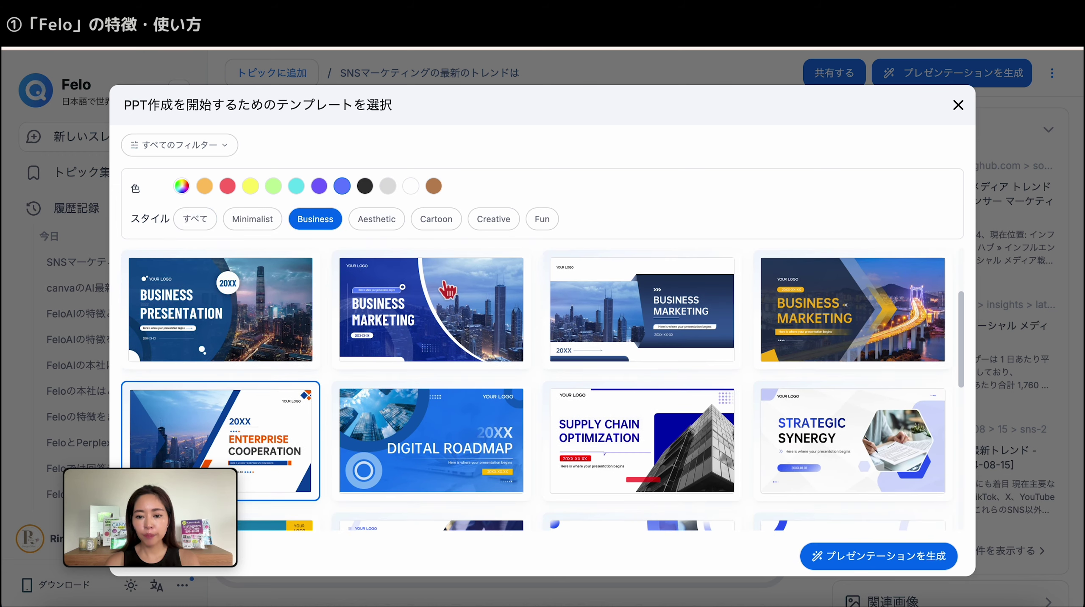
{"action": "left_click", "coordinate": [809, 420]}
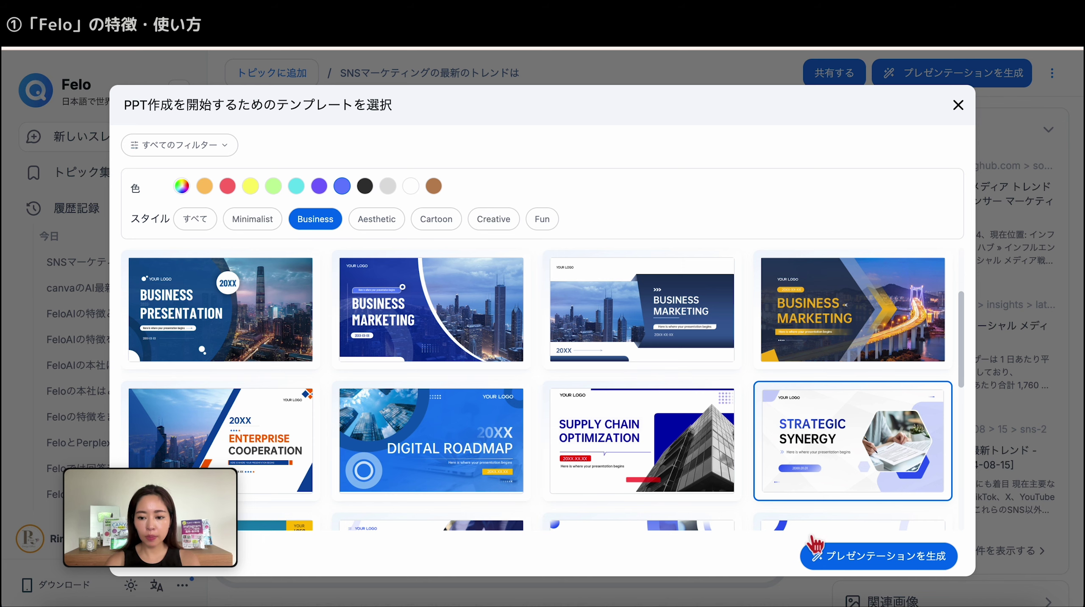
{"action": "left_click", "coordinate": [817, 549]}
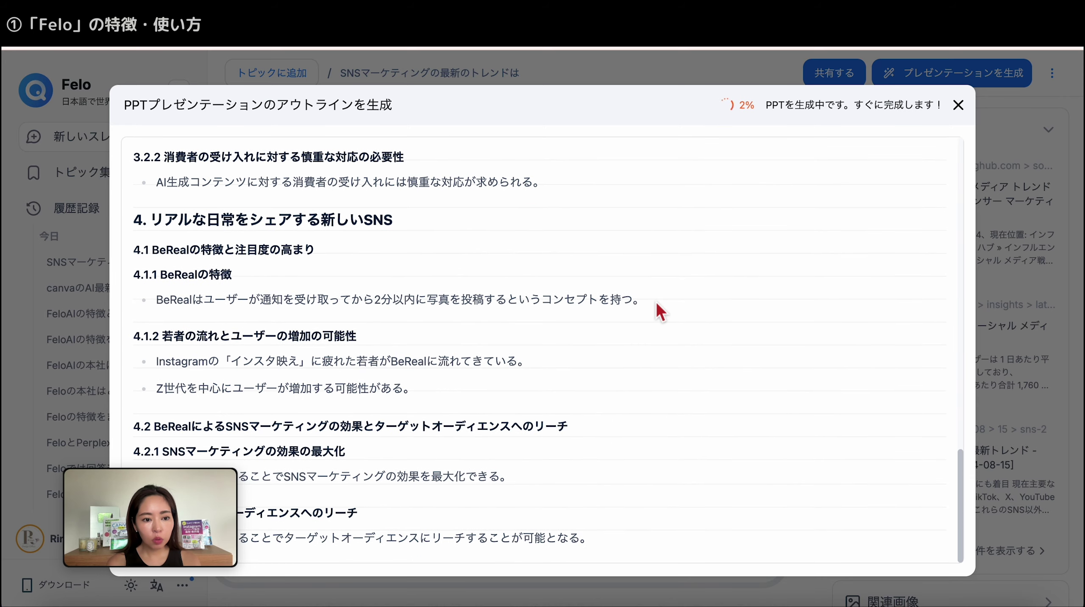
- Scroll back up through the SNSマーケティングの最新トレンド outline while the deck is generated
{"action": "scroll", "coordinate": [656, 301], "scroll_direction": "up", "scroll_amount": 2}
{"action": "scroll", "coordinate": [657, 301], "scroll_direction": "up", "scroll_amount": 5}
{"action": "scroll", "coordinate": [657, 301], "scroll_direction": "up", "scroll_amount": 5}
{"action": "scroll", "coordinate": [656, 302], "scroll_direction": "up", "scroll_amount": 2}
{"action": "scroll", "coordinate": [656, 302], "scroll_direction": "up", "scroll_amount": 3}
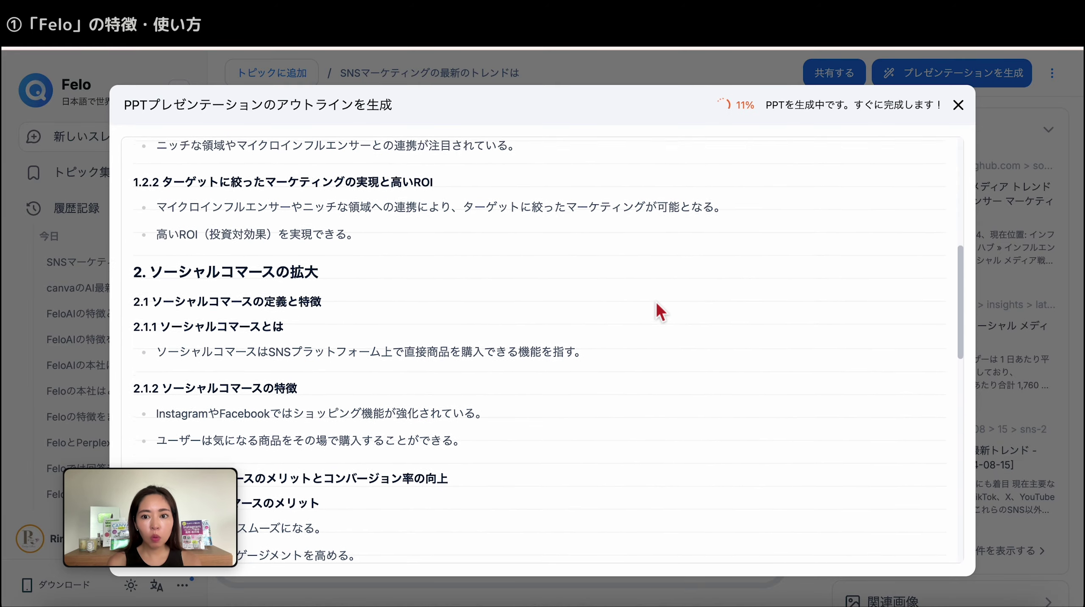
{"action": "scroll", "coordinate": [657, 303], "scroll_direction": "up", "scroll_amount": 5}
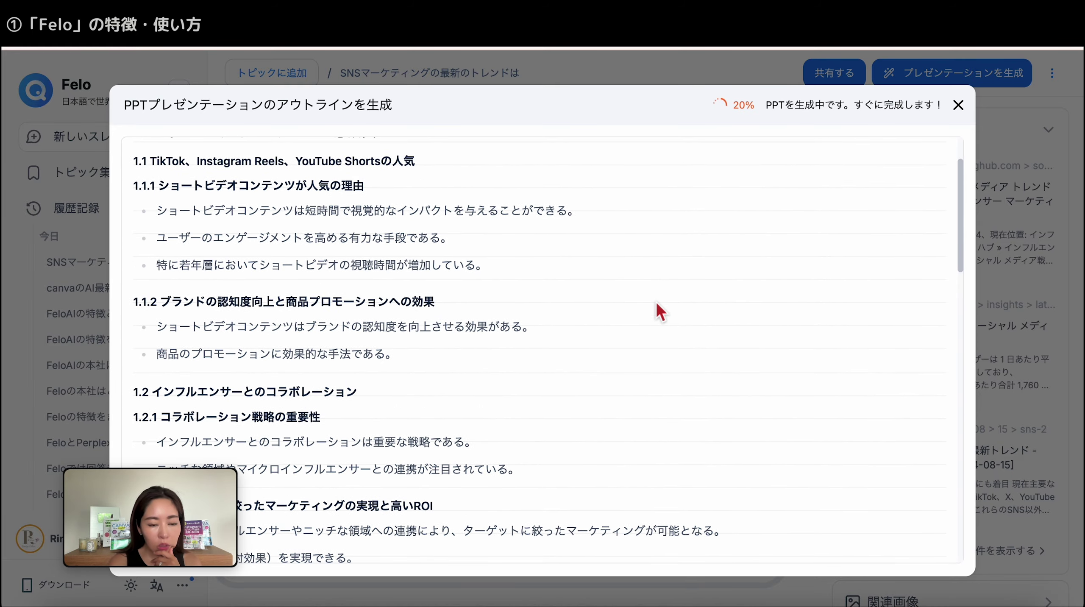
{"action": "scroll", "coordinate": [656, 302], "scroll_direction": "up", "scroll_amount": 2}
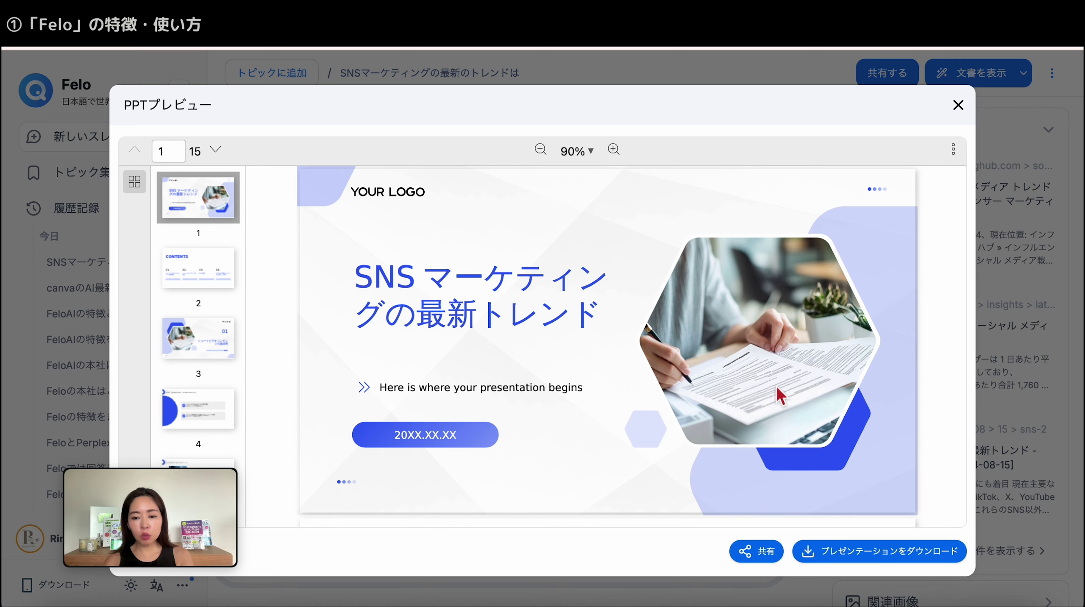
- Preview slides 2–7: contents, section titles, influencer collaboration and social commerce
{"action": "scroll", "coordinate": [778, 340], "scroll_direction": "down", "scroll_amount": 2}
{"action": "left_click", "coordinate": [205, 268]}
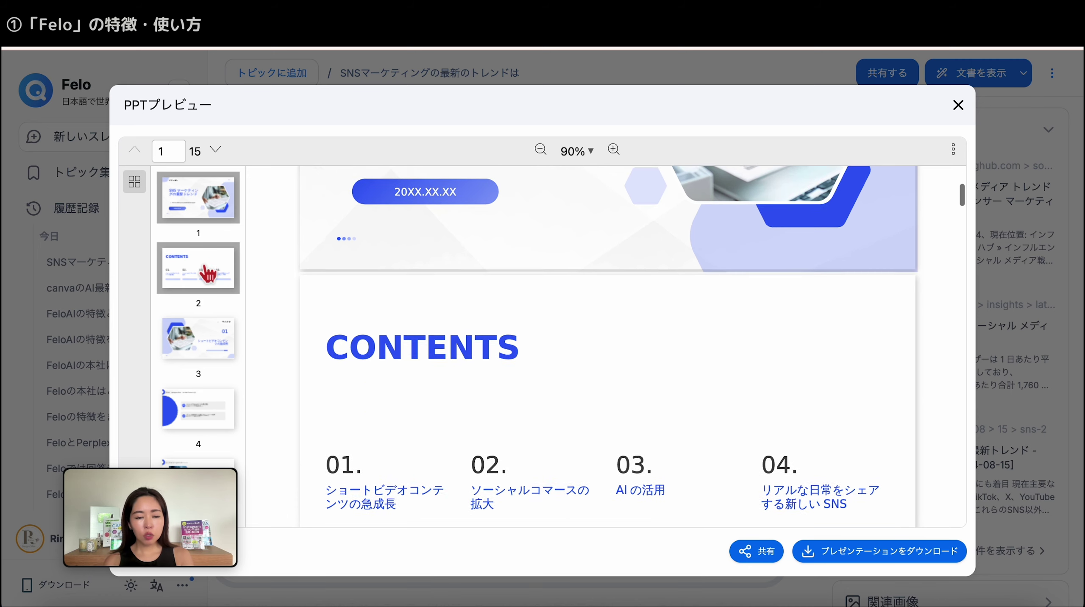
{"action": "left_click", "coordinate": [373, 386]}
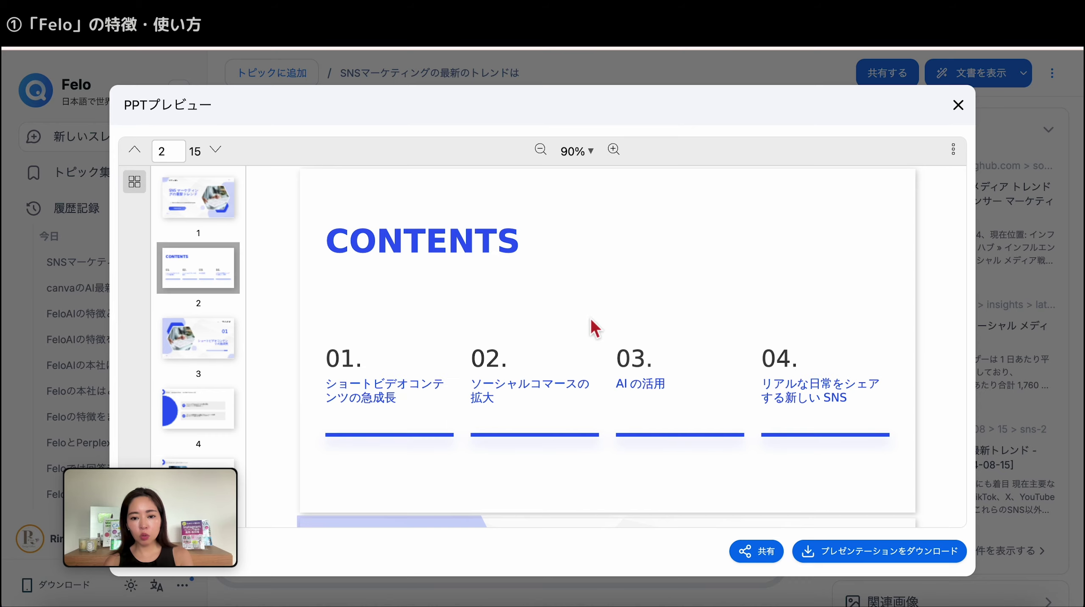
{"action": "left_click", "coordinate": [182, 321]}
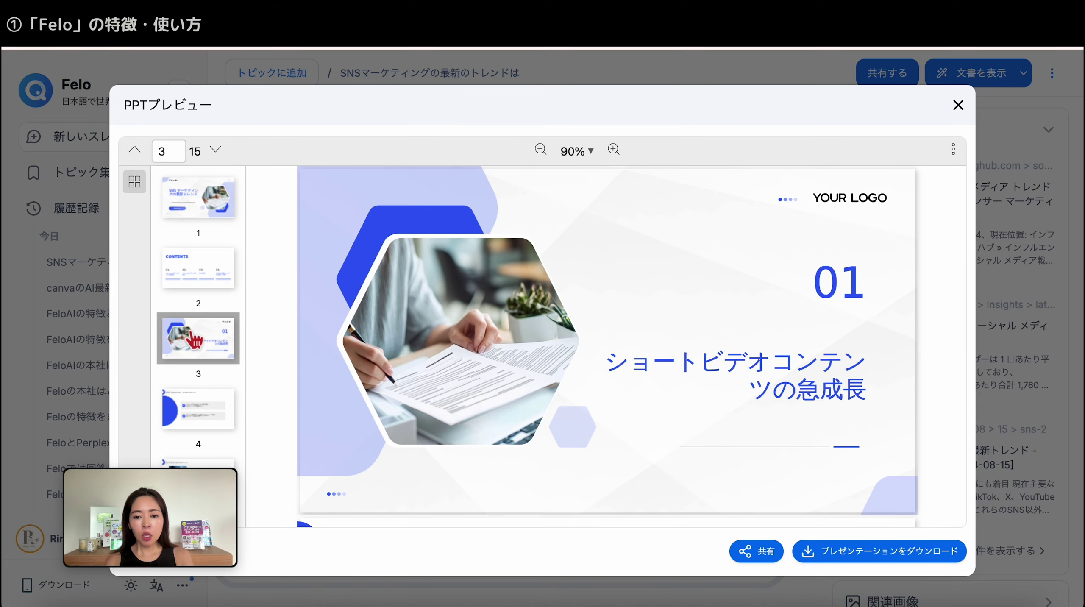
{"action": "left_click", "coordinate": [217, 419]}
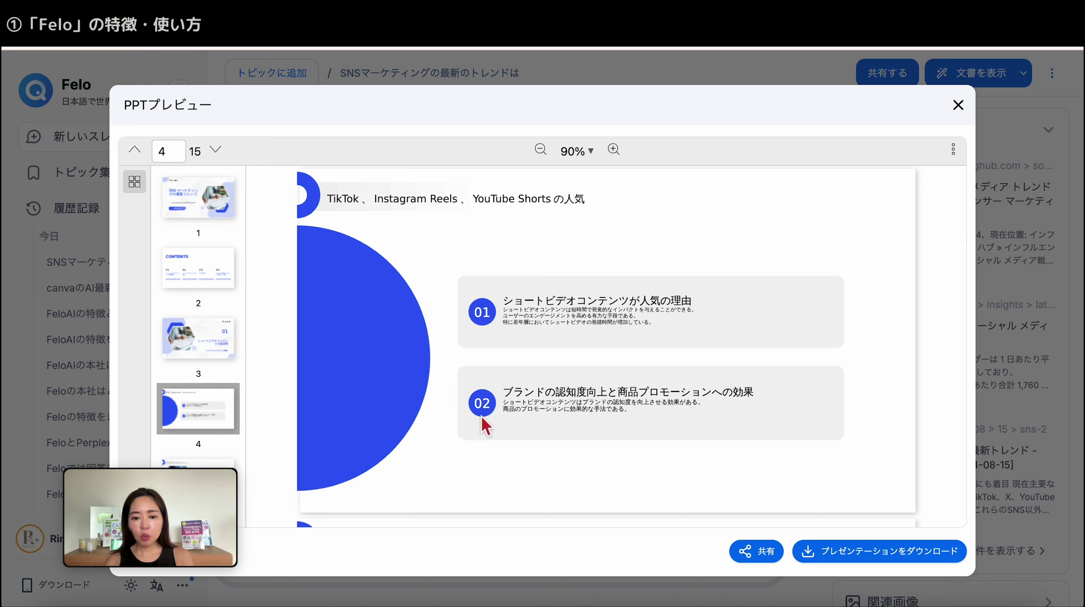
{"action": "scroll", "coordinate": [222, 373], "scroll_direction": "down", "scroll_amount": 3}
{"action": "left_click", "coordinate": [221, 373]}
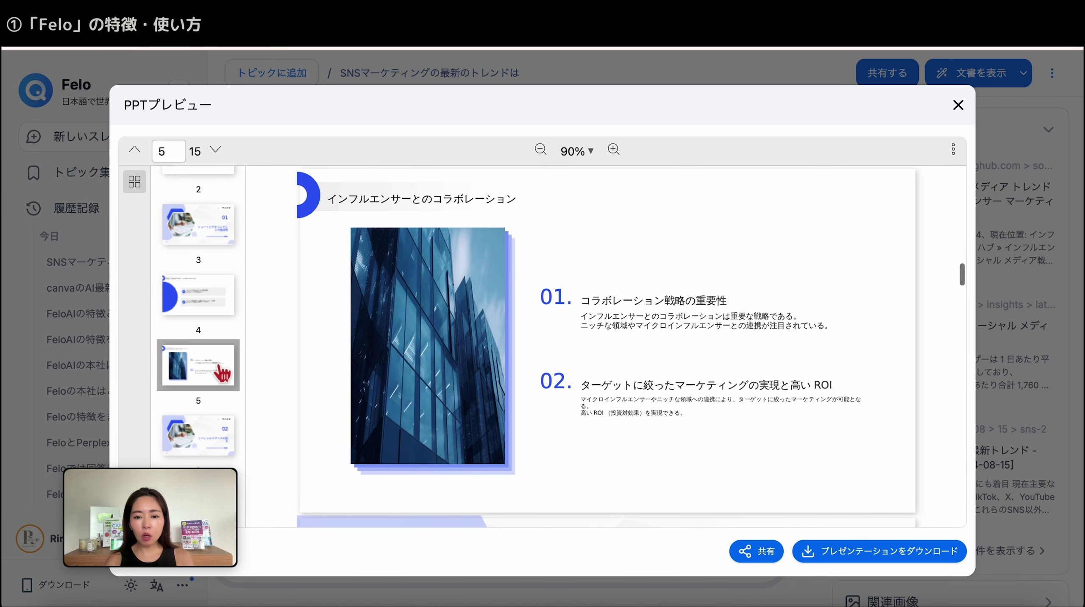
{"action": "scroll", "coordinate": [221, 374], "scroll_direction": "down", "scroll_amount": 2}
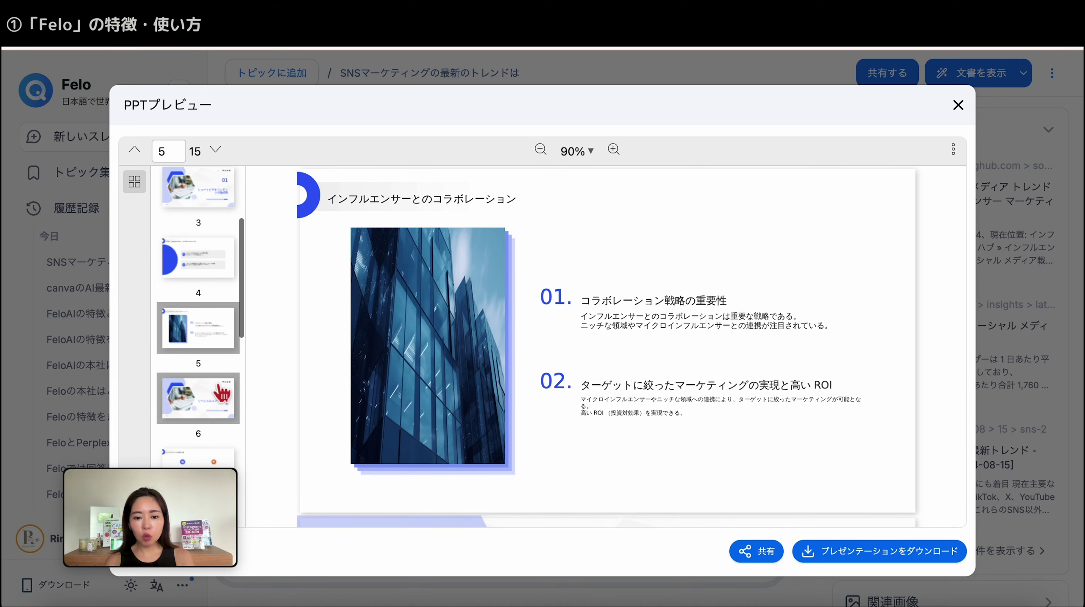
{"action": "left_click", "coordinate": [214, 394]}
{"action": "left_click", "coordinate": [219, 400]}
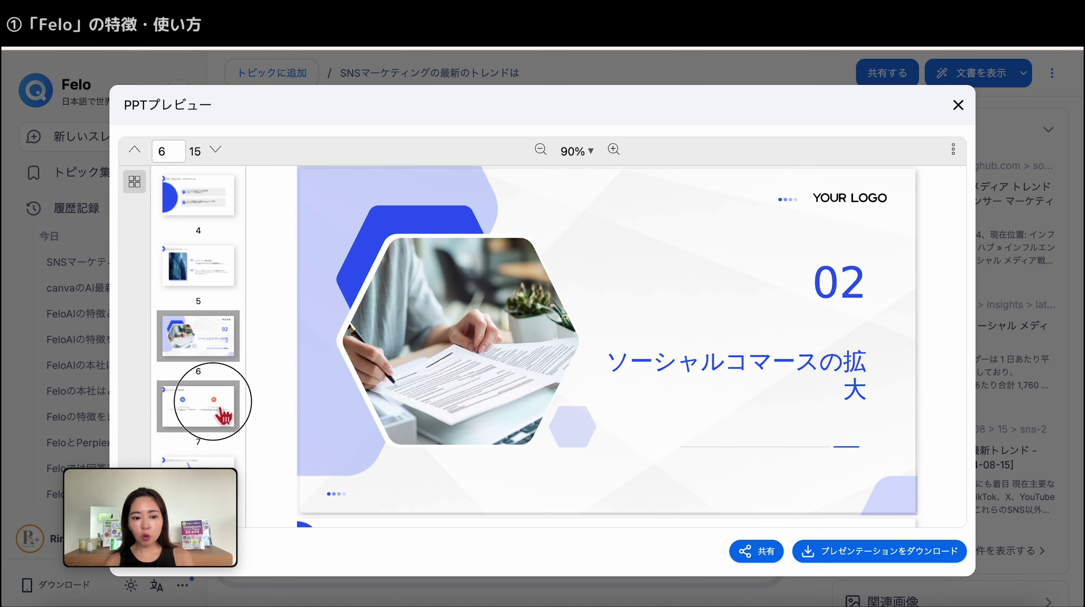
- Preview the later slides on AI use, BeReal and the closing Thanks slide, then return to the title
{"action": "scroll", "coordinate": [208, 374], "scroll_direction": "down", "scroll_amount": 2}
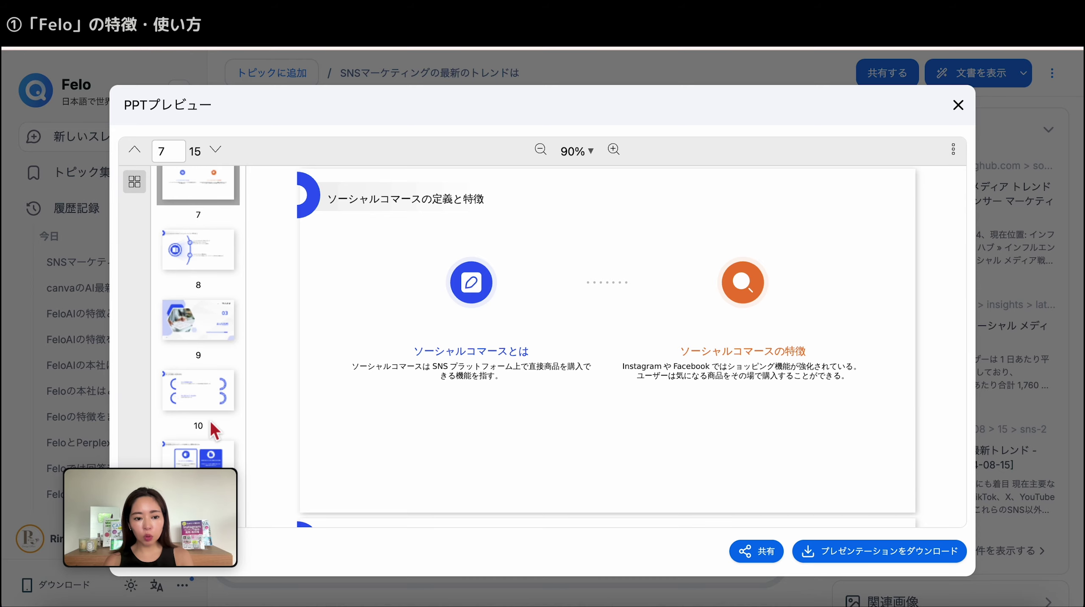
{"action": "left_click", "coordinate": [206, 407]}
{"action": "scroll", "coordinate": [205, 419], "scroll_direction": "down", "scroll_amount": 1}
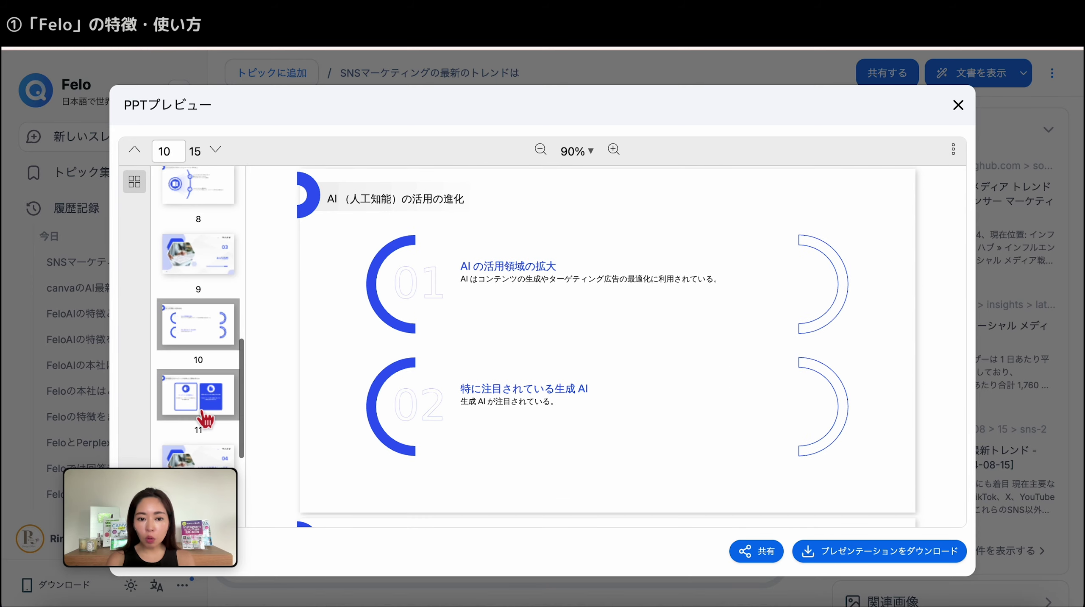
{"action": "scroll", "coordinate": [206, 419], "scroll_direction": "down", "scroll_amount": 1}
{"action": "left_click", "coordinate": [206, 419]}
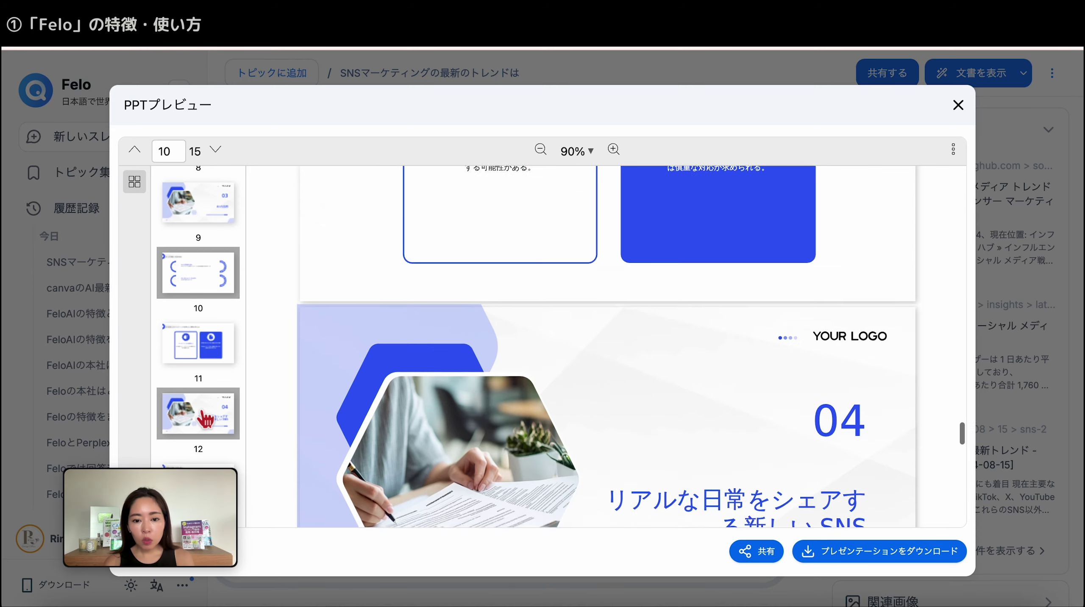
{"action": "left_click", "coordinate": [205, 349]}
{"action": "scroll", "coordinate": [205, 348], "scroll_direction": "down", "scroll_amount": 1}
{"action": "left_click", "coordinate": [209, 440]}
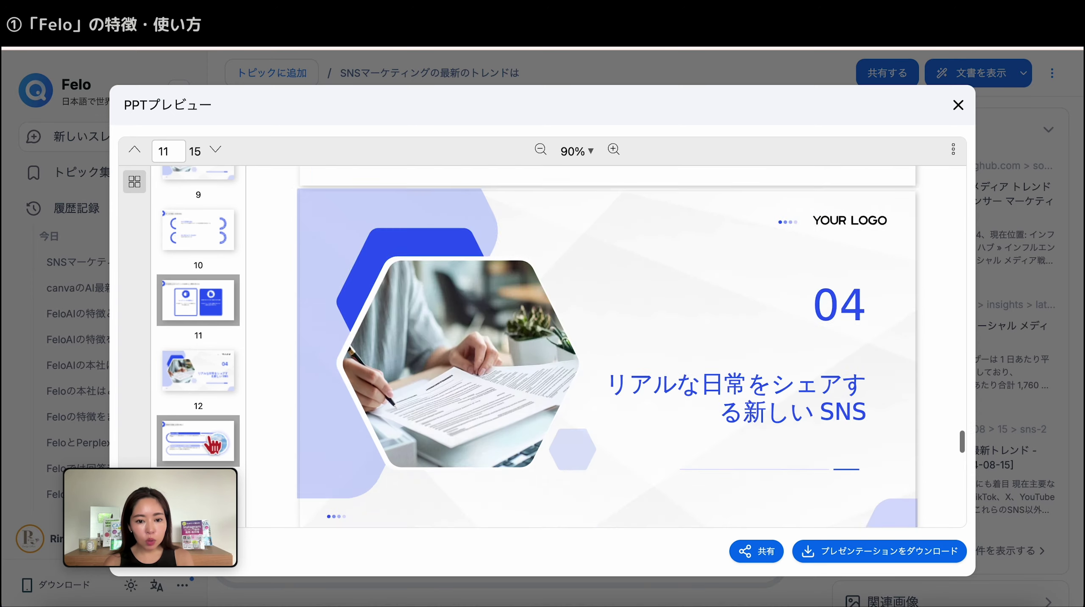
{"action": "left_click", "coordinate": [212, 504]}
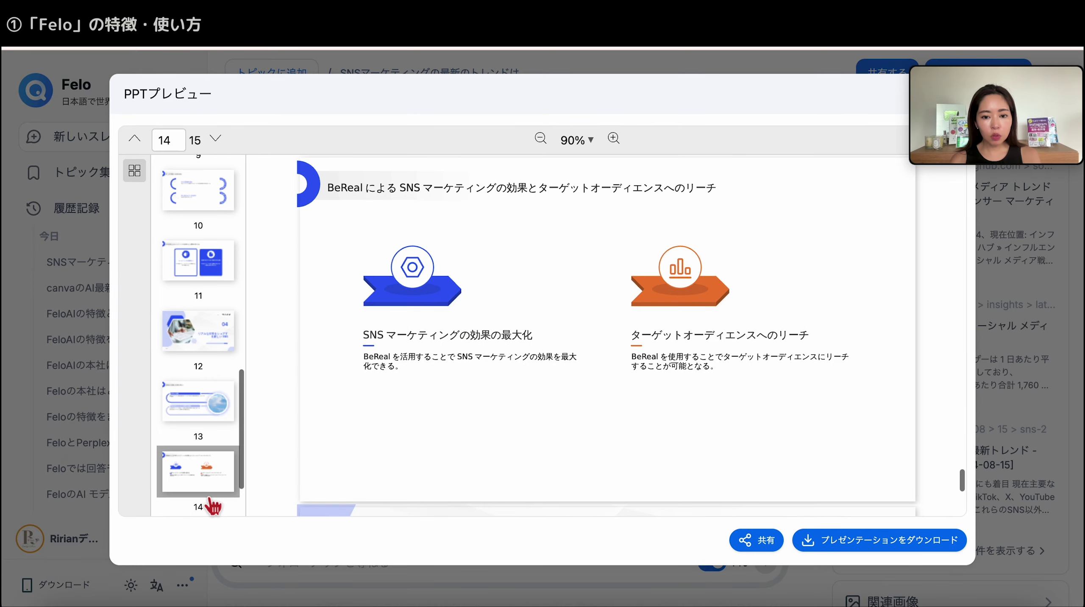
{"action": "left_click", "coordinate": [212, 505]}
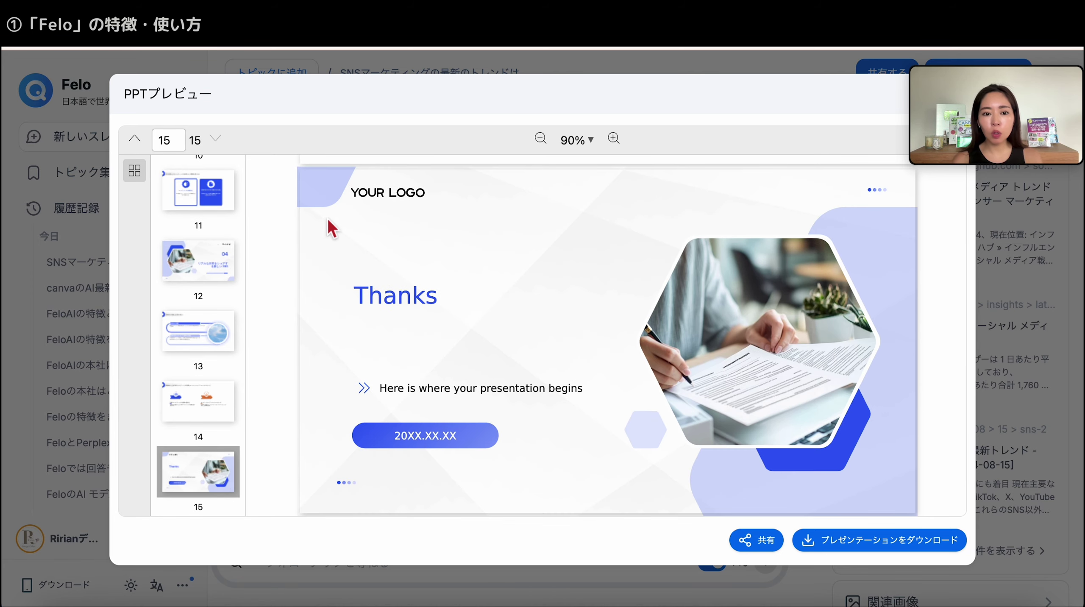
{"action": "scroll", "coordinate": [198, 331], "scroll_direction": "up", "scroll_amount": 15}
{"action": "left_click", "coordinate": [209, 200]}
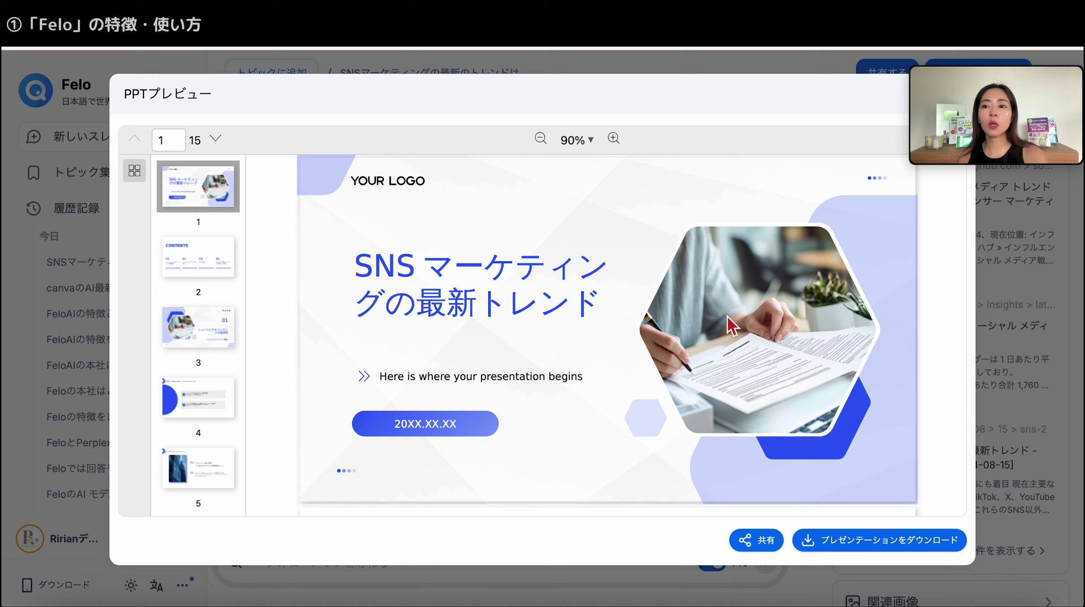
- Download the deck as 'SNSマーケティングの最新のトレンドは.pptx' and open it in PowerPoint
{"action": "left_click", "coordinate": [827, 550]}
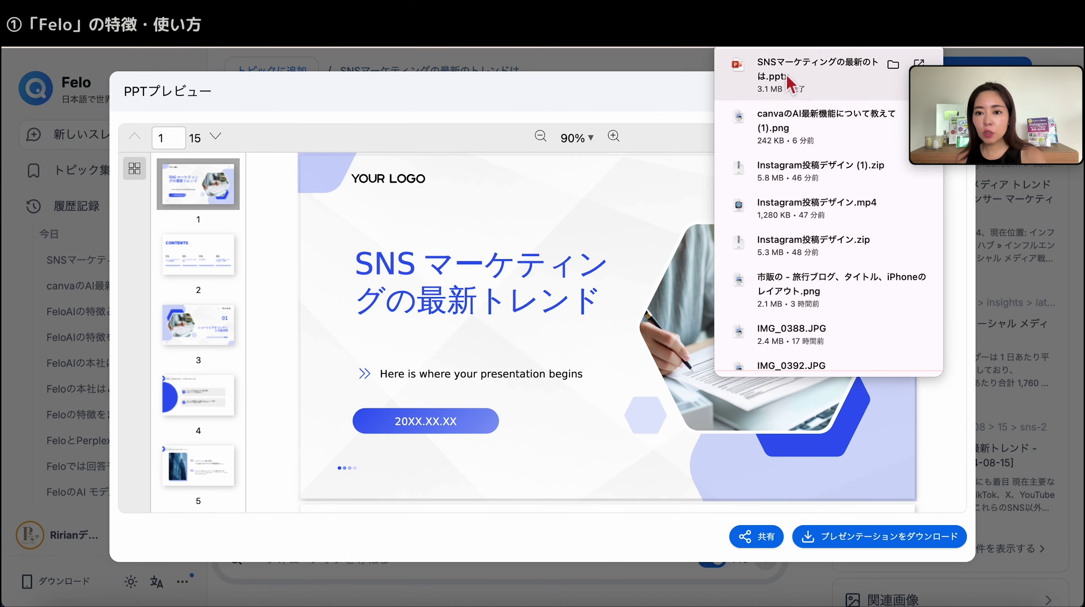
{"action": "mouse_move", "coordinate": [814, 74]}
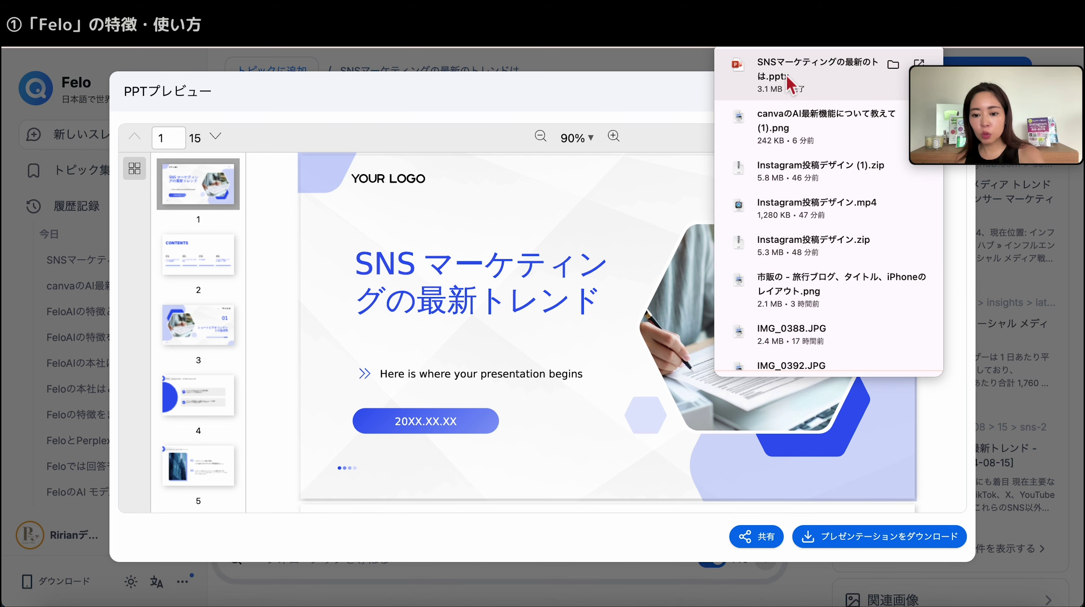
{"action": "left_click", "coordinate": [786, 84]}
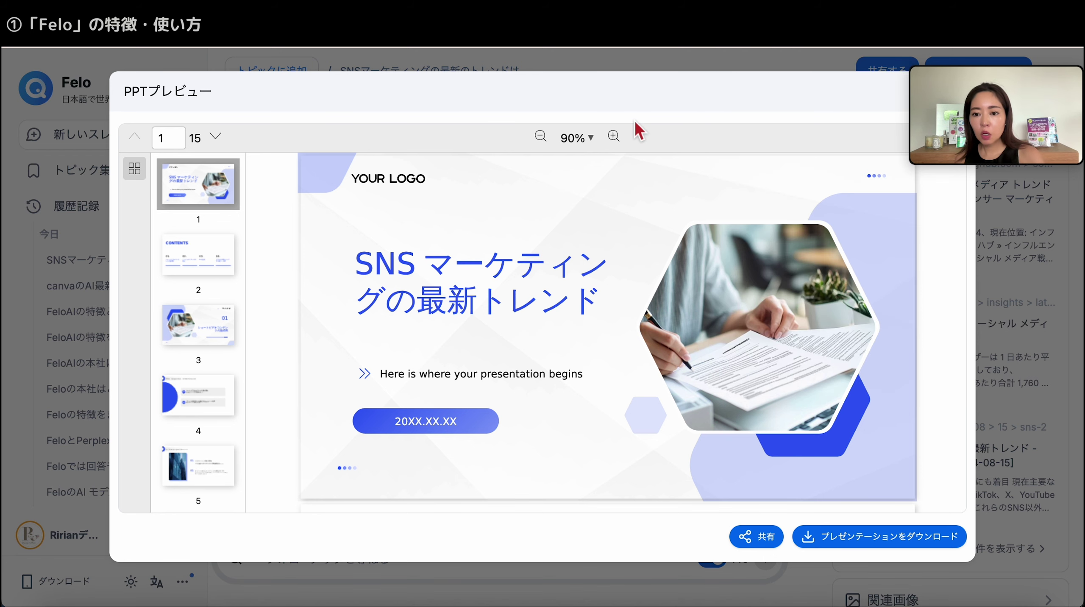
{"action": "left_click", "coordinate": [110, 204]}
{"action": "left_click", "coordinate": [129, 313]}
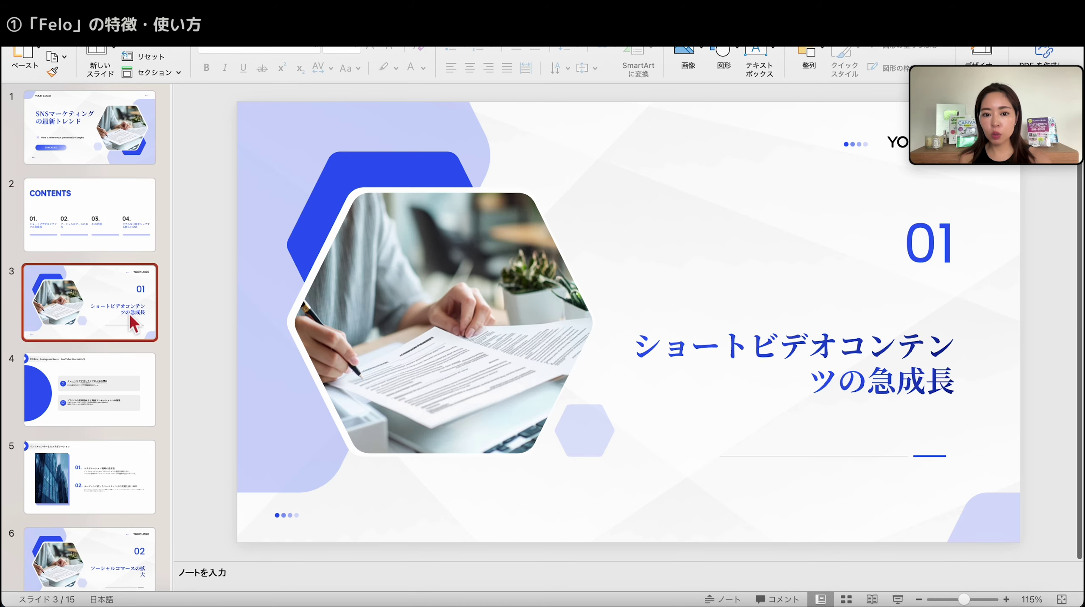
- Browse slides 5–8 and nudge slide 8's central document icon slightly left
{"action": "left_click", "coordinate": [114, 463]}
{"action": "scroll", "coordinate": [113, 463], "scroll_direction": "down", "scroll_amount": 2}
{"action": "left_click", "coordinate": [123, 514]}
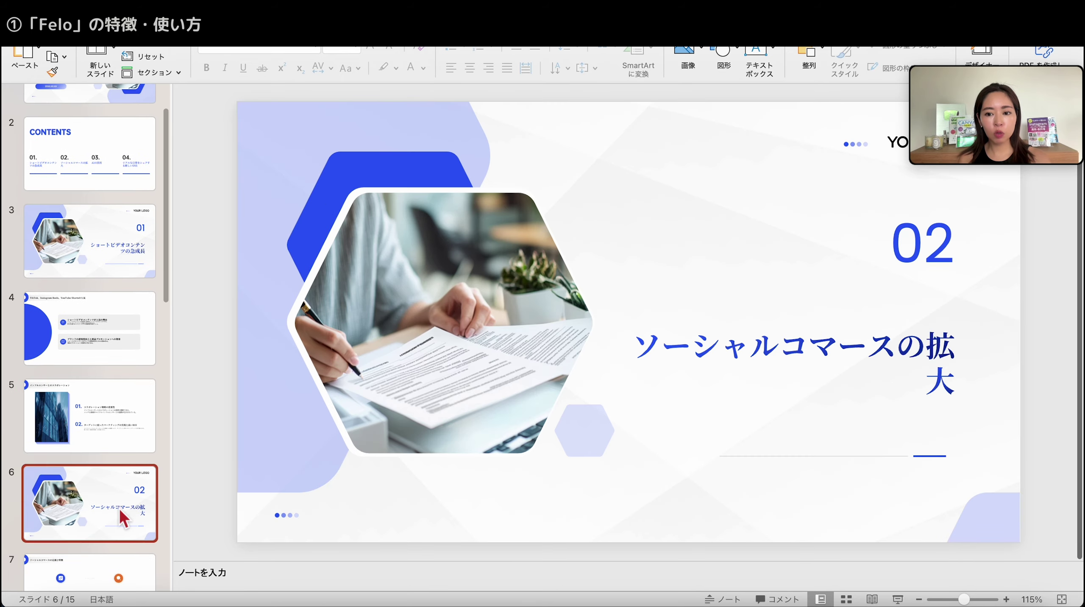
{"action": "scroll", "coordinate": [123, 514], "scroll_direction": "down", "scroll_amount": 2}
{"action": "left_click", "coordinate": [116, 527]}
{"action": "scroll", "coordinate": [116, 525], "scroll_direction": "down", "scroll_amount": 2}
{"action": "left_click", "coordinate": [117, 565]}
{"action": "scroll", "coordinate": [117, 565], "scroll_direction": "down", "scroll_amount": 2}
{"action": "scroll", "coordinate": [117, 565], "scroll_direction": "down", "scroll_amount": 1}
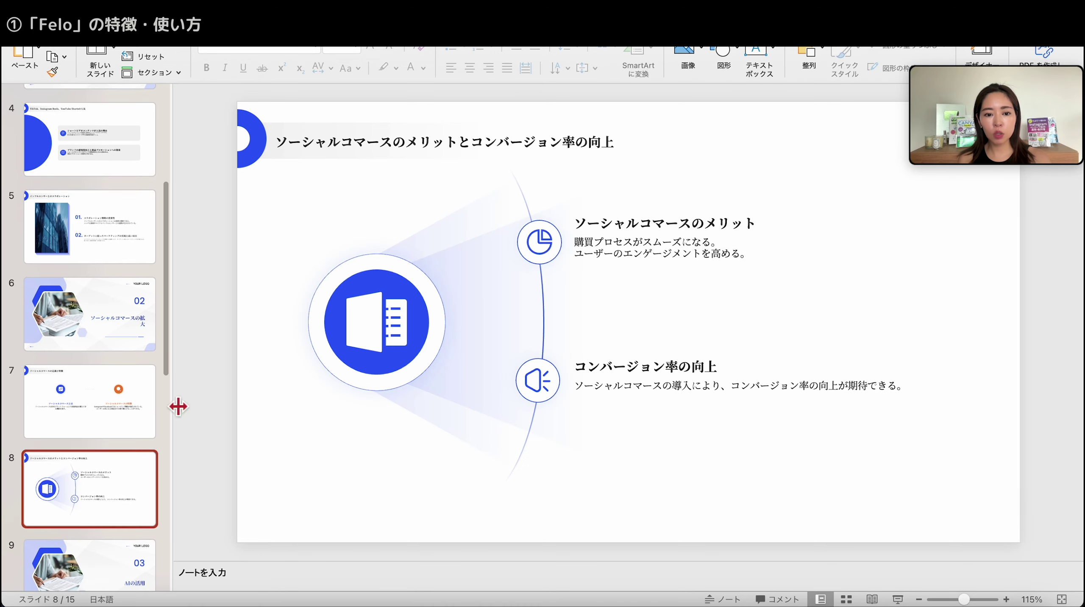
{"action": "left_click_drag", "start_coordinate": [371, 339], "coordinate": [377, 336]}
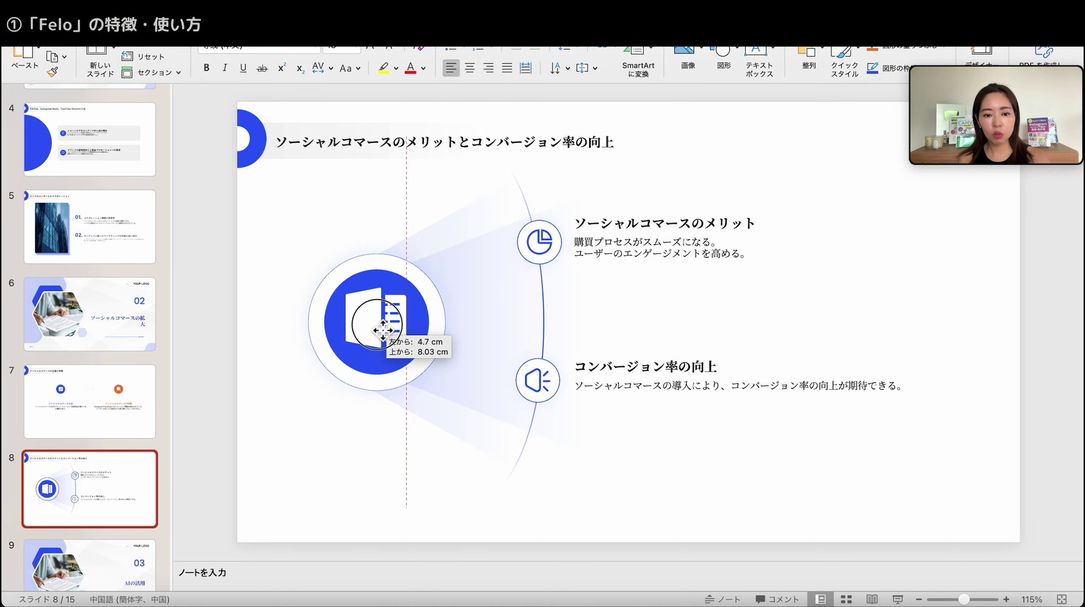
{"action": "key", "text": "super+z"}
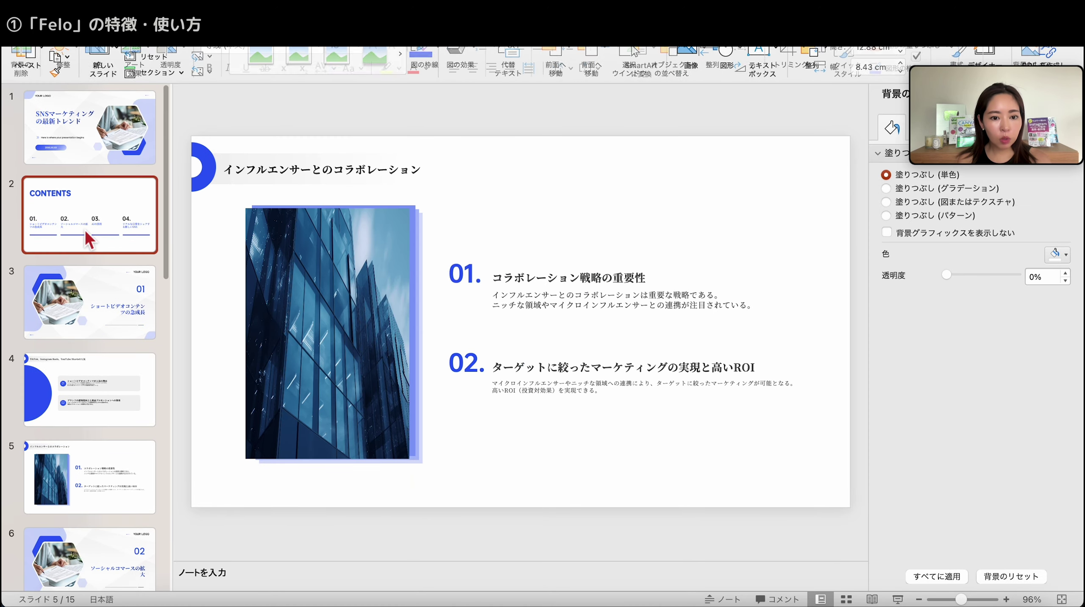
- On the title slide, move the YOUR LOGO mark to the left
{"action": "left_click", "coordinate": [85, 229]}
{"action": "left_click", "coordinate": [70, 139]}
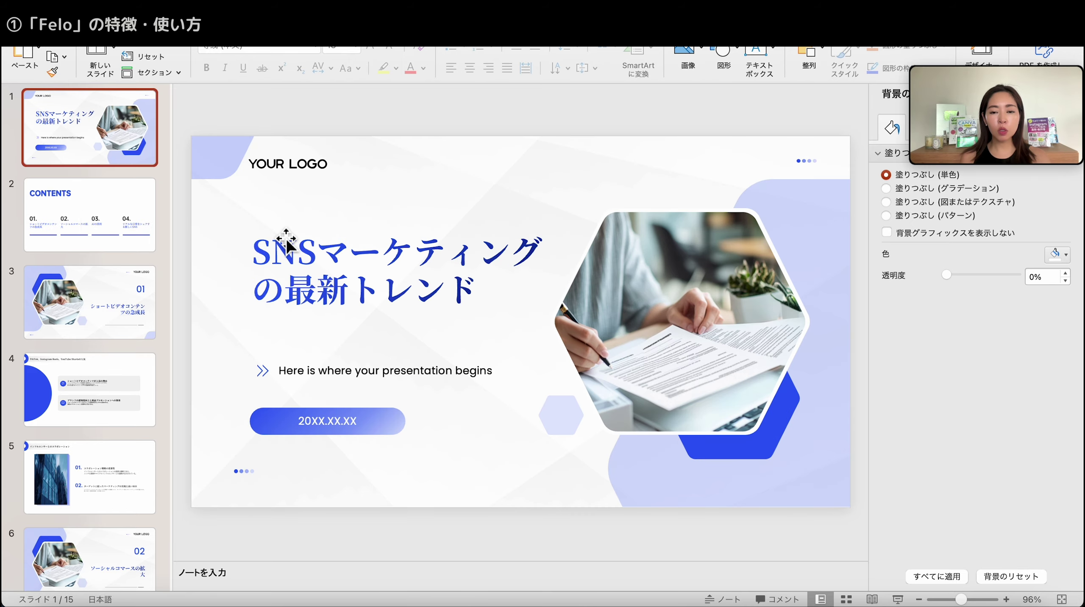
{"action": "left_click", "coordinate": [298, 166]}
{"action": "left_click_drag", "start_coordinate": [304, 165], "coordinate": [287, 158]}
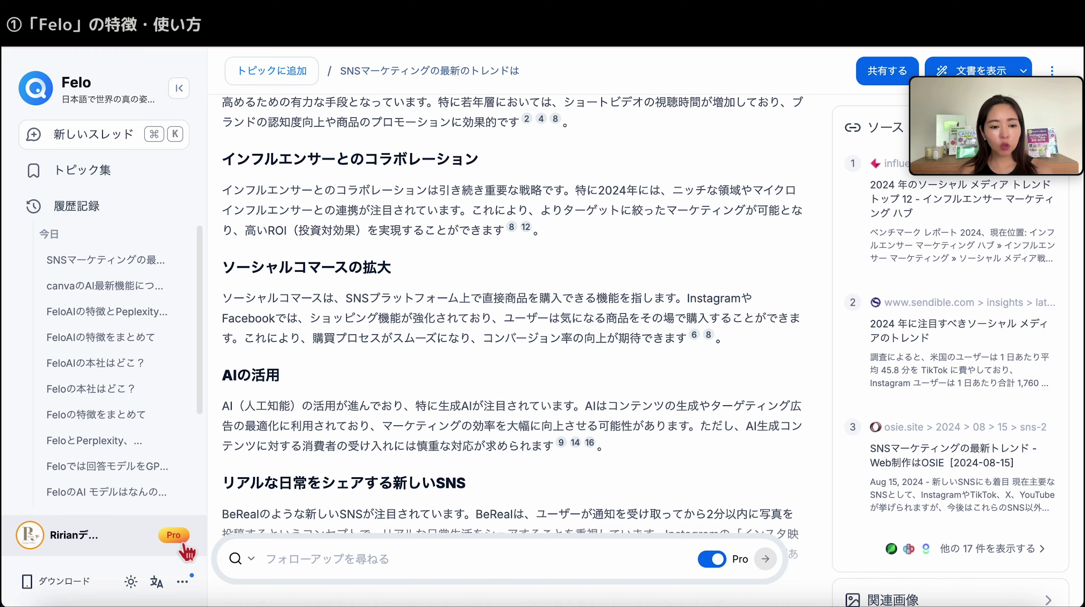
- In Felo's user settings, change the AI モデル from GPT-4o to Claude 3.5 Sonnet
{"action": "left_click", "coordinate": [182, 547]}
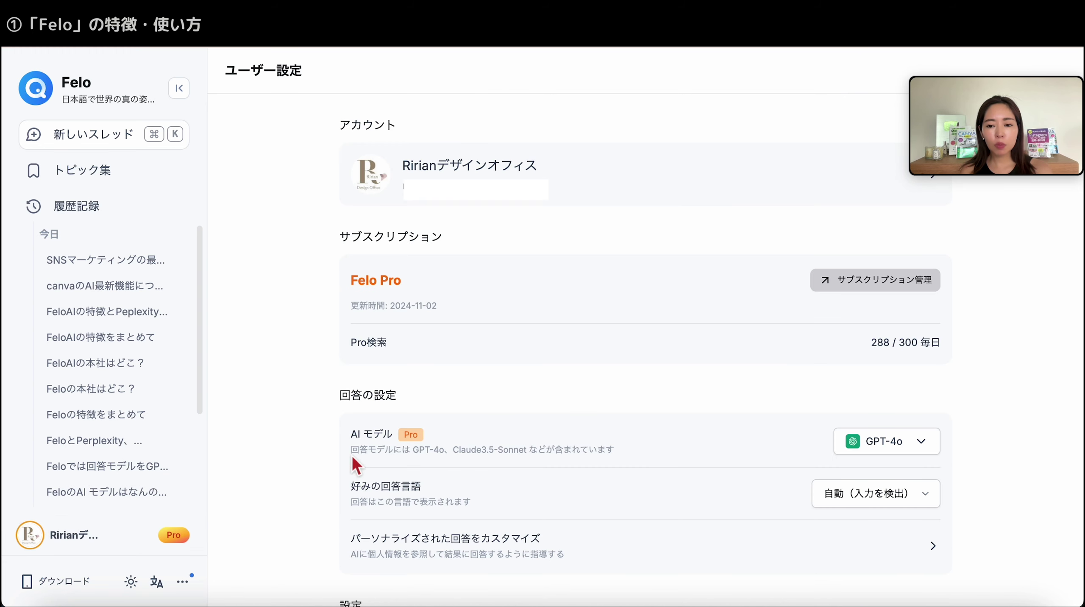
{"action": "scroll", "coordinate": [382, 383], "scroll_direction": "down", "scroll_amount": 5}
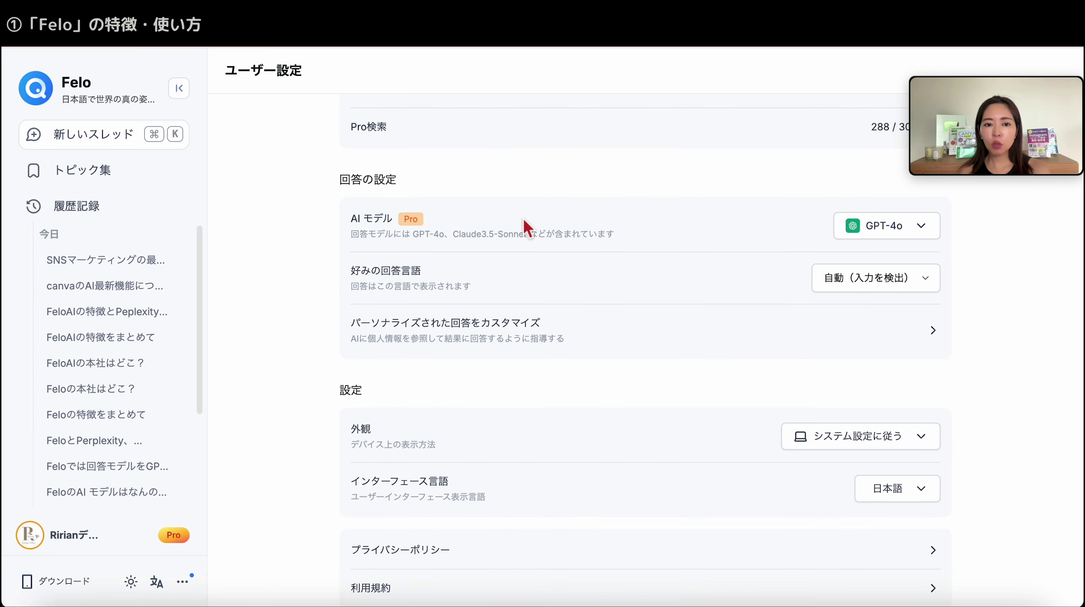
{"action": "left_click", "coordinate": [891, 236]}
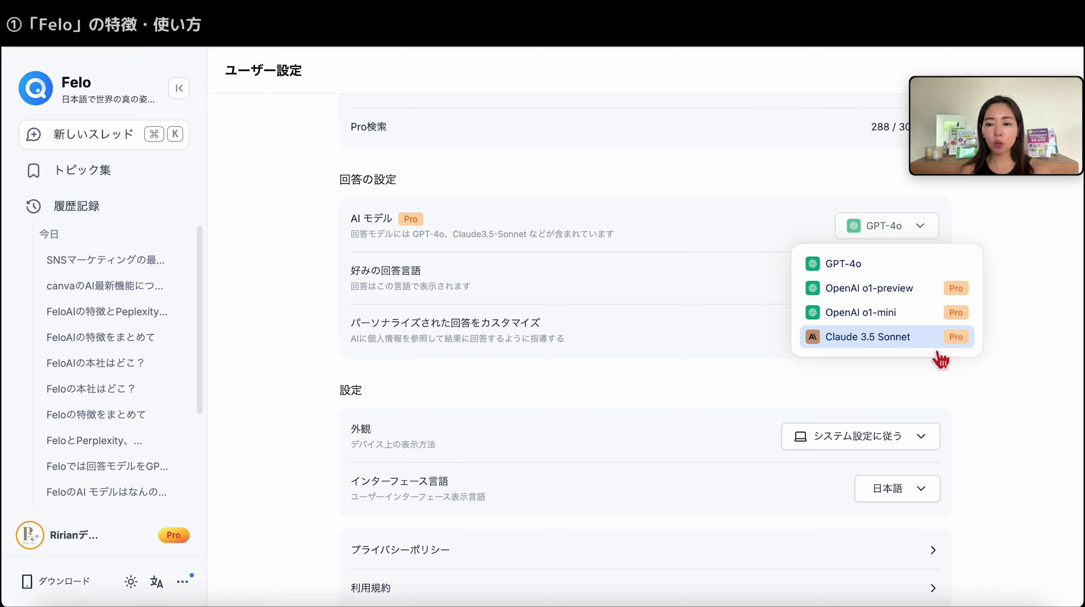
{"action": "left_click", "coordinate": [939, 346]}
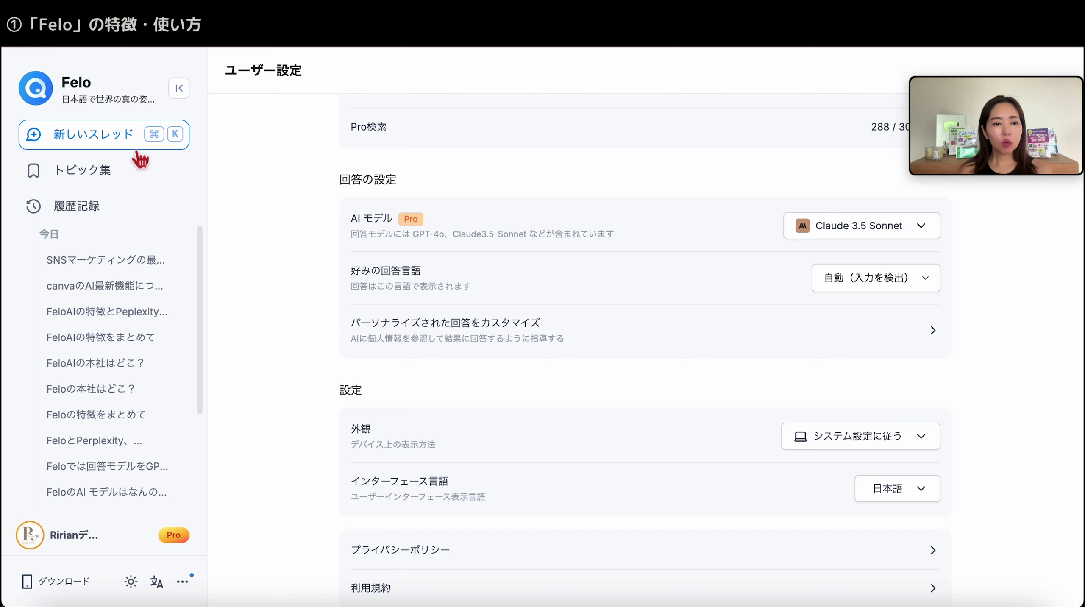
- Start a blank new thread from Felo's 新しいスレッド sidebar button
{"action": "left_click", "coordinate": [134, 142]}
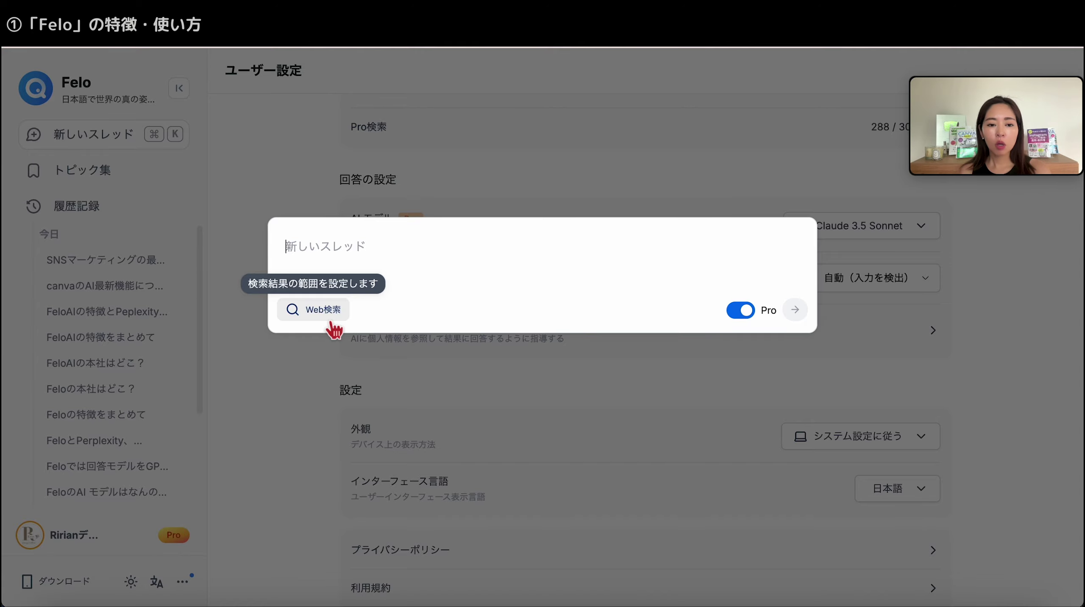
- Set the new thread's 検索範囲 from Web検索 to チャット, then close the popup
{"action": "left_click", "coordinate": [330, 314]}
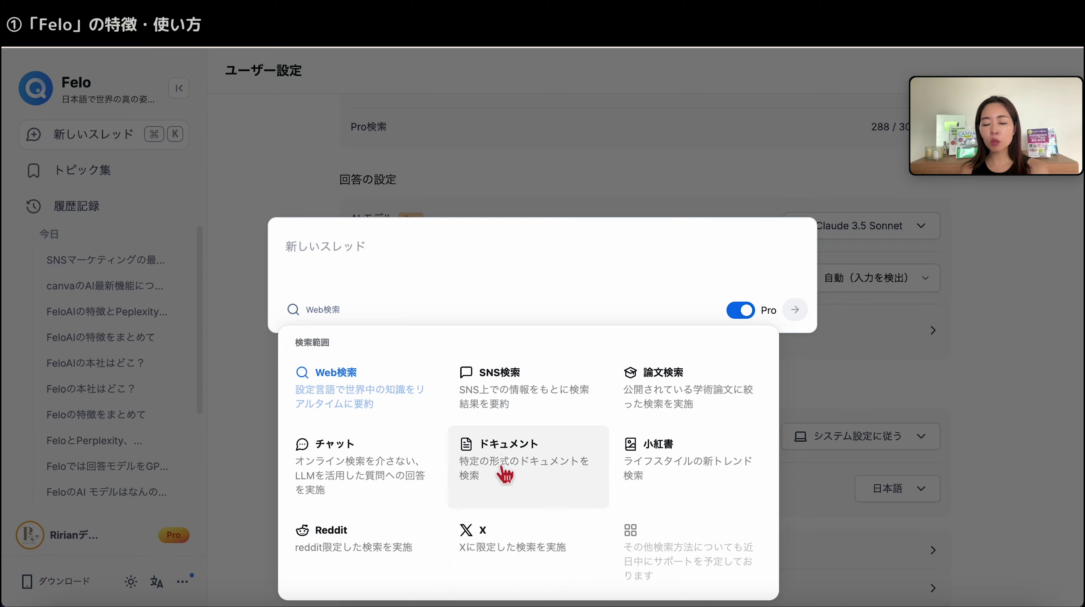
{"action": "left_click", "coordinate": [364, 462]}
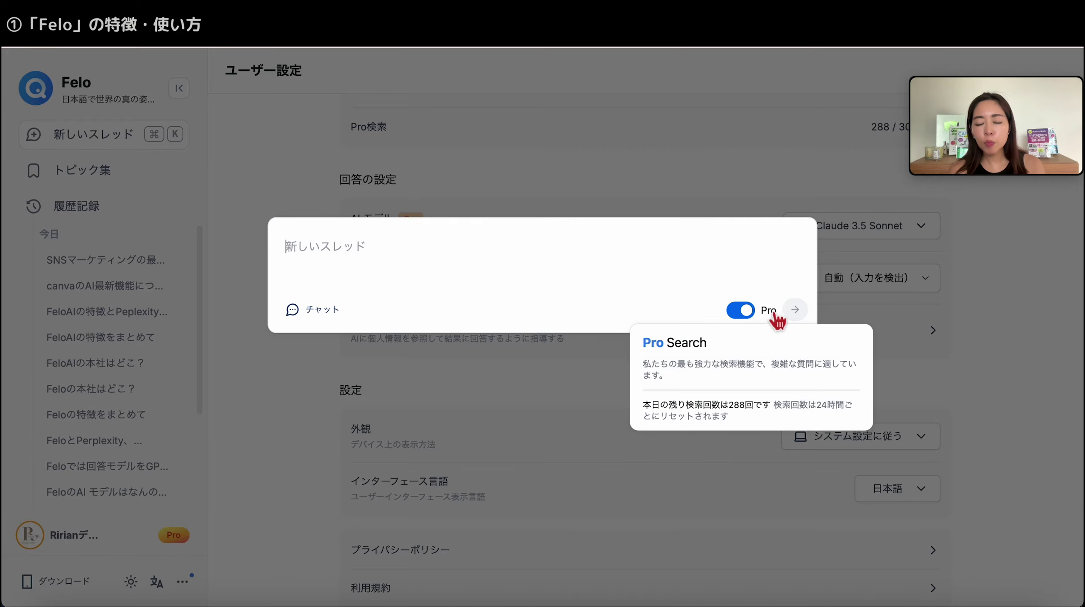
{"action": "mouse_move", "coordinate": [742, 310]}
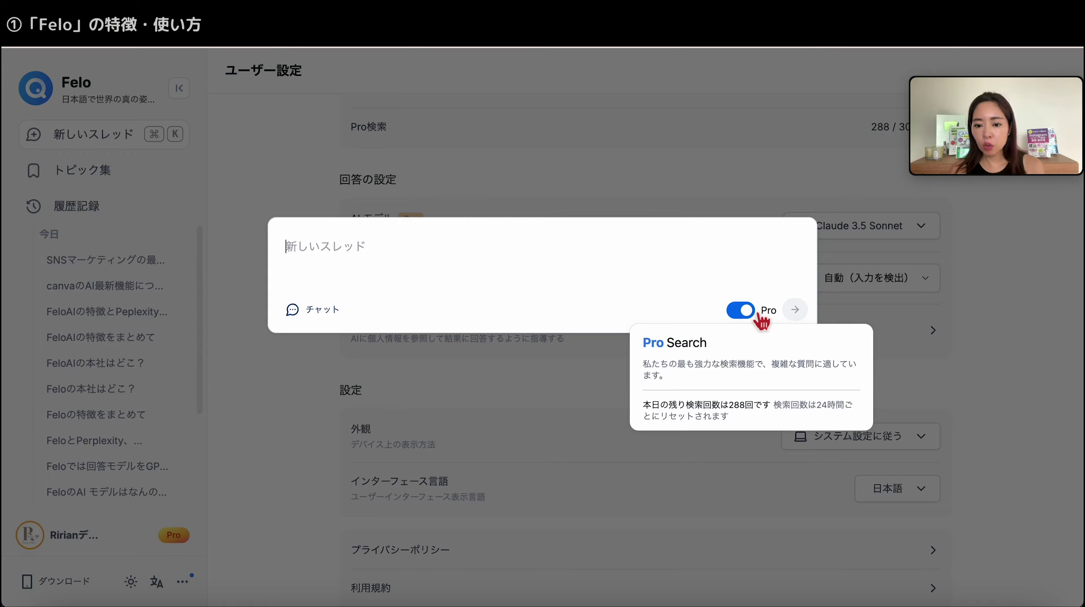
{"action": "left_click_drag", "start_coordinate": [732, 408], "coordinate": [765, 407]}
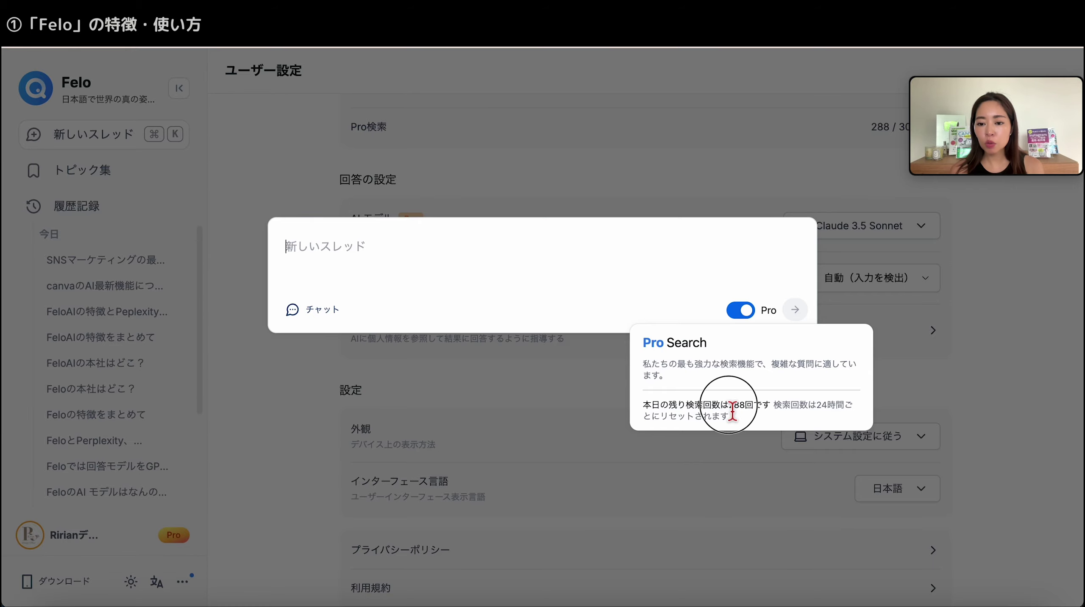
{"action": "left_click", "coordinate": [536, 370]}
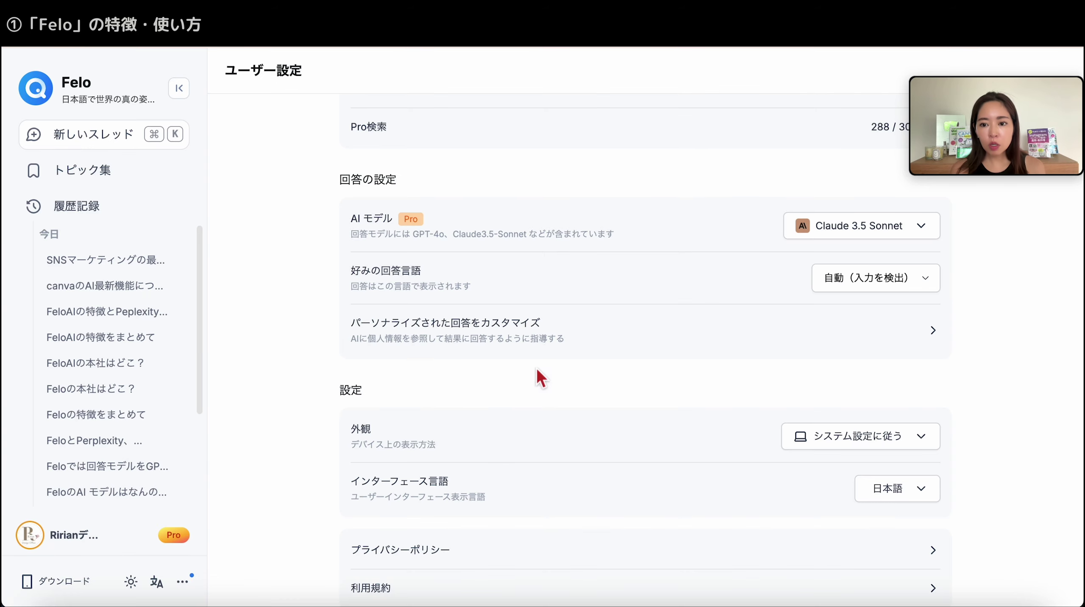
- Check the AI model list, then open and close the personalised-answer form unchanged
{"action": "left_click", "coordinate": [822, 237]}
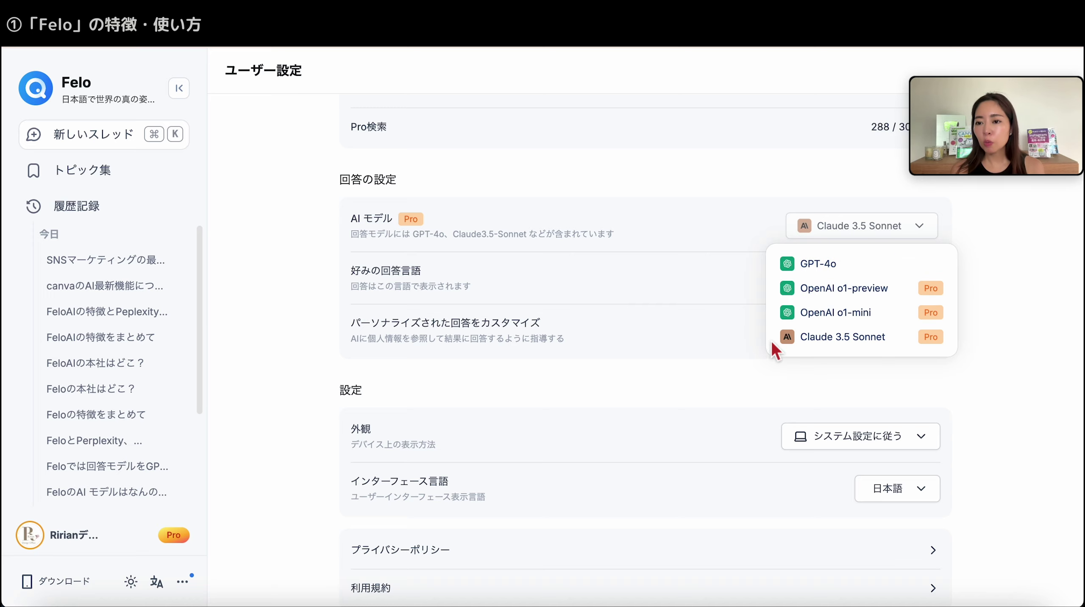
{"action": "left_click", "coordinate": [650, 334]}
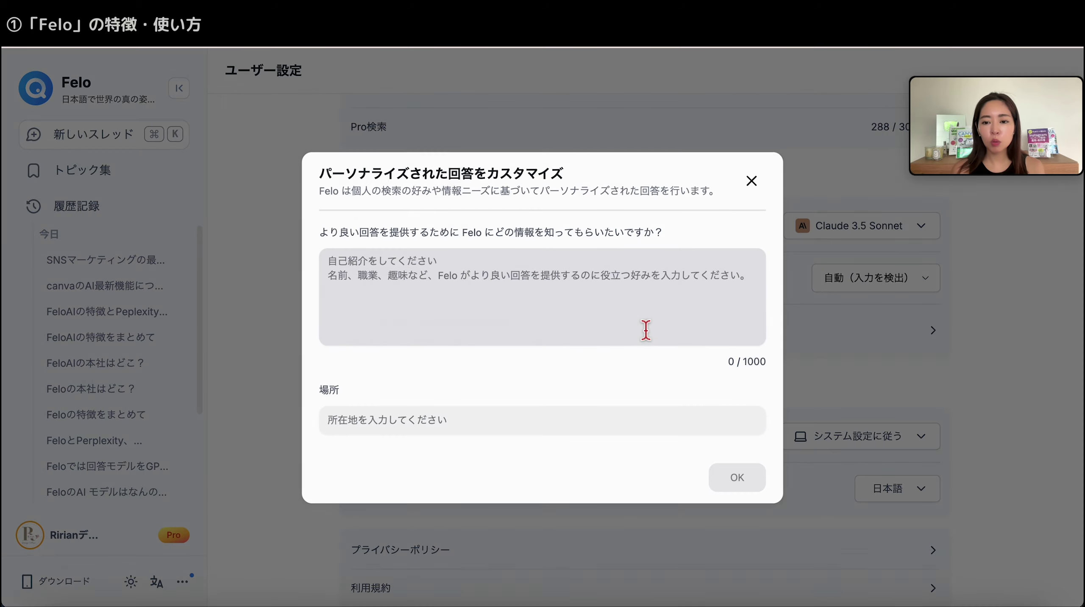
{"action": "left_click", "coordinate": [761, 178]}
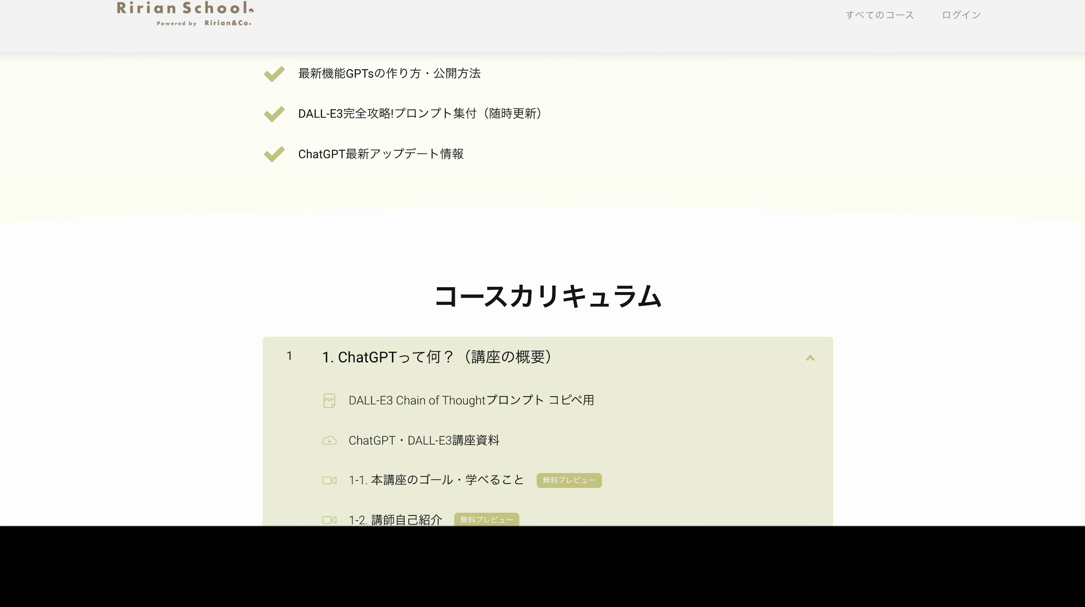
- Expand curriculum chapters 1 and 2 to list their lessons
{"action": "left_click", "coordinate": [812, 333]}
{"action": "scroll", "coordinate": [819, 363], "scroll_direction": "down", "scroll_amount": 5}
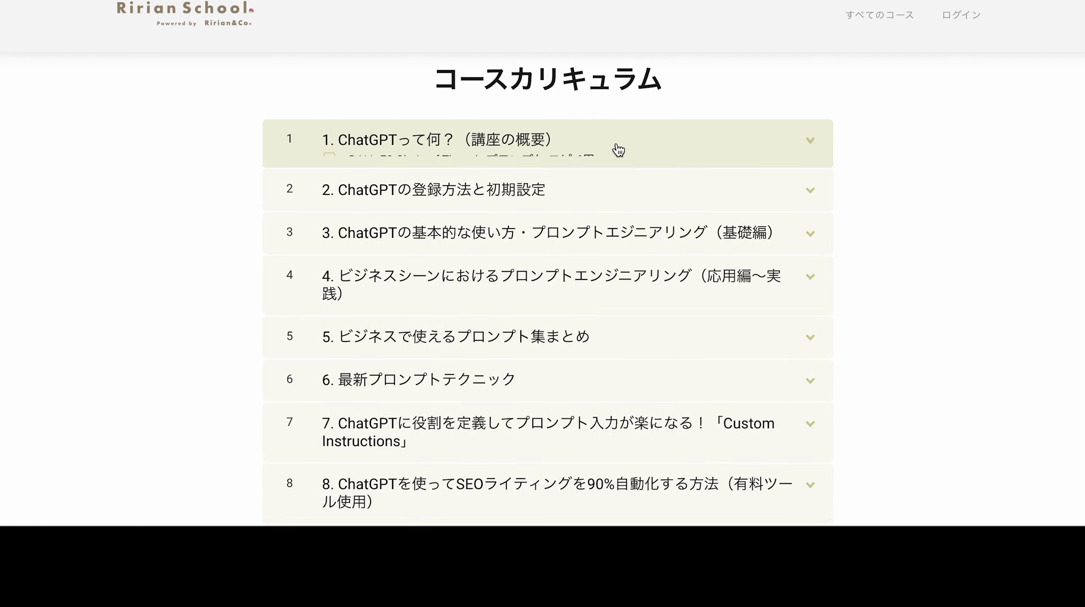
{"action": "left_click", "coordinate": [617, 146]}
{"action": "scroll", "coordinate": [615, 142], "scroll_direction": "down", "scroll_amount": 10}
{"action": "left_click", "coordinate": [542, 263]}
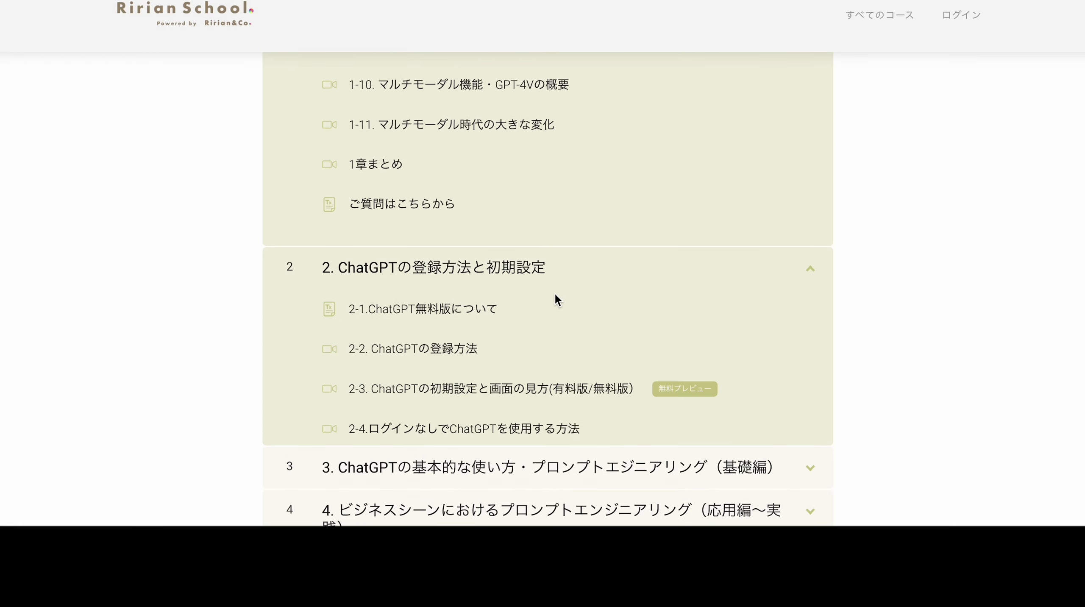
- Scroll down through the course page's feature sections
{"action": "scroll", "coordinate": [554, 297], "scroll_direction": "down", "scroll_amount": 8}
{"action": "scroll", "coordinate": [555, 298], "scroll_direction": "down", "scroll_amount": 3}
{"action": "scroll", "coordinate": [555, 297], "scroll_direction": "down", "scroll_amount": 2}
{"action": "scroll", "coordinate": [555, 297], "scroll_direction": "down", "scroll_amount": 1}
{"action": "scroll", "coordinate": [556, 298], "scroll_direction": "down", "scroll_amount": 1}
{"action": "scroll", "coordinate": [556, 299], "scroll_direction": "down", "scroll_amount": 2}
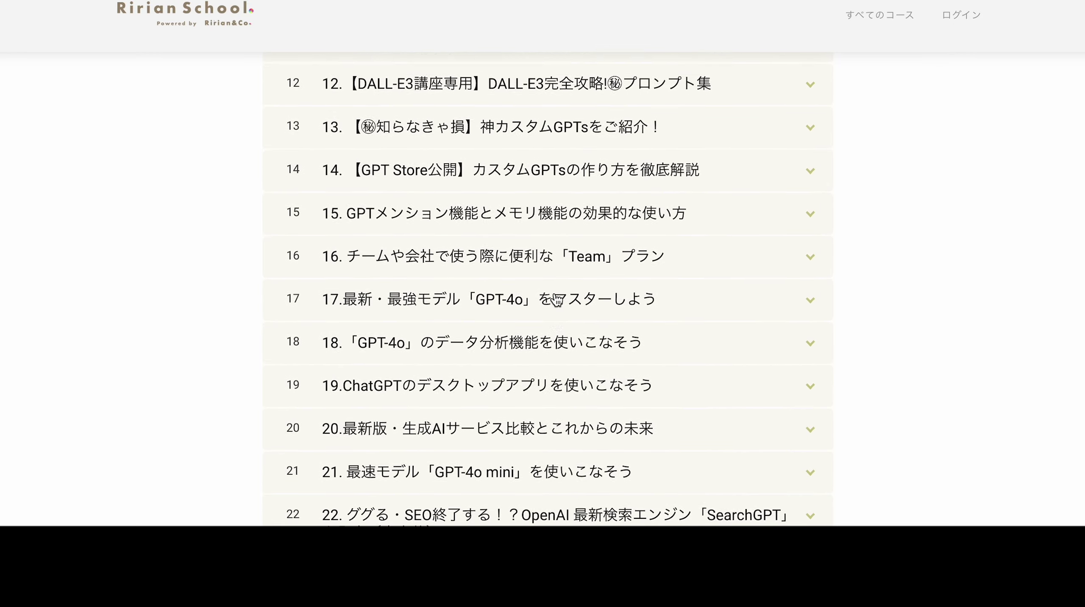
{"action": "scroll", "coordinate": [556, 300], "scroll_direction": "down", "scroll_amount": 1}
{"action": "scroll", "coordinate": [555, 299], "scroll_direction": "down", "scroll_amount": 1}
{"action": "scroll", "coordinate": [554, 297], "scroll_direction": "down", "scroll_amount": 1}
{"action": "scroll", "coordinate": [555, 298], "scroll_direction": "down", "scroll_amount": 2}
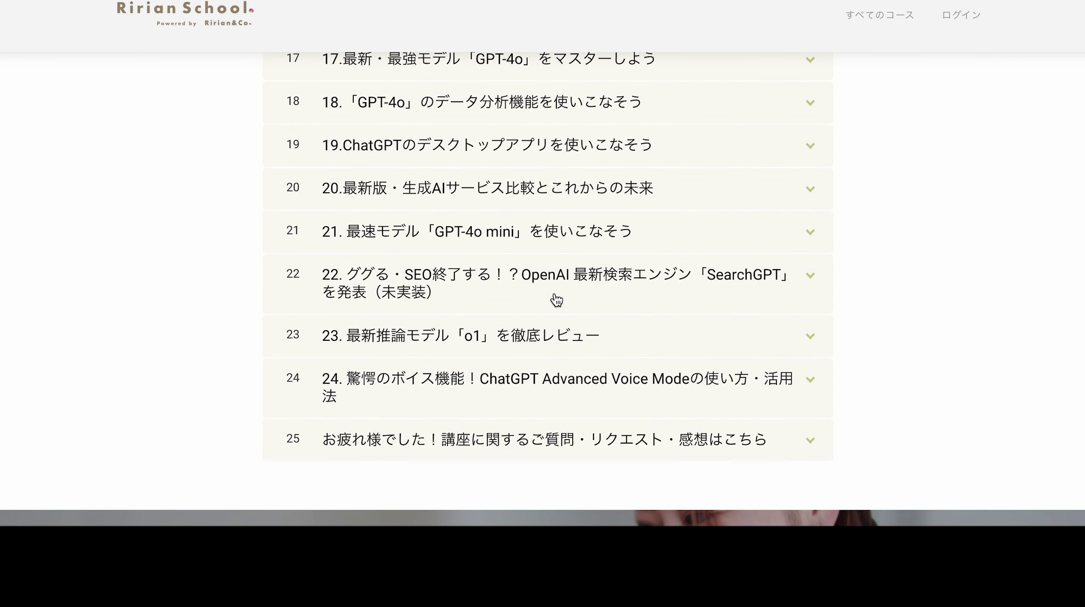
{"action": "scroll", "coordinate": [555, 298], "scroll_direction": "down", "scroll_amount": 8}
{"action": "scroll", "coordinate": [555, 297], "scroll_direction": "down", "scroll_amount": 4}
{"action": "scroll", "coordinate": [555, 297], "scroll_direction": "down", "scroll_amount": 7}
{"action": "scroll", "coordinate": [555, 292], "scroll_direction": "down", "scroll_amount": 3}
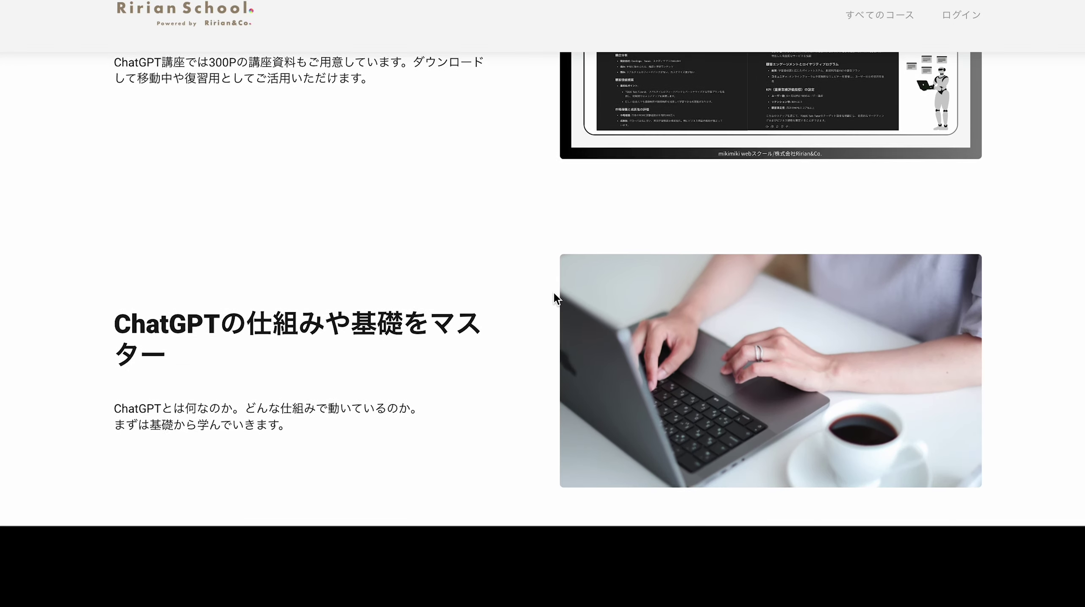
{"action": "scroll", "coordinate": [554, 292], "scroll_direction": "down", "scroll_amount": 2}
{"action": "scroll", "coordinate": [553, 292], "scroll_direction": "down", "scroll_amount": 1}
{"action": "scroll", "coordinate": [553, 292], "scroll_direction": "down", "scroll_amount": 1}
{"action": "scroll", "coordinate": [553, 292], "scroll_direction": "down", "scroll_amount": 2}
{"action": "scroll", "coordinate": [553, 292], "scroll_direction": "down", "scroll_amount": 2}
{"action": "scroll", "coordinate": [553, 292], "scroll_direction": "down", "scroll_amount": 2}
{"action": "scroll", "coordinate": [553, 292], "scroll_direction": "down", "scroll_amount": 3}
{"action": "scroll", "coordinate": [553, 294], "scroll_direction": "down", "scroll_amount": 2}
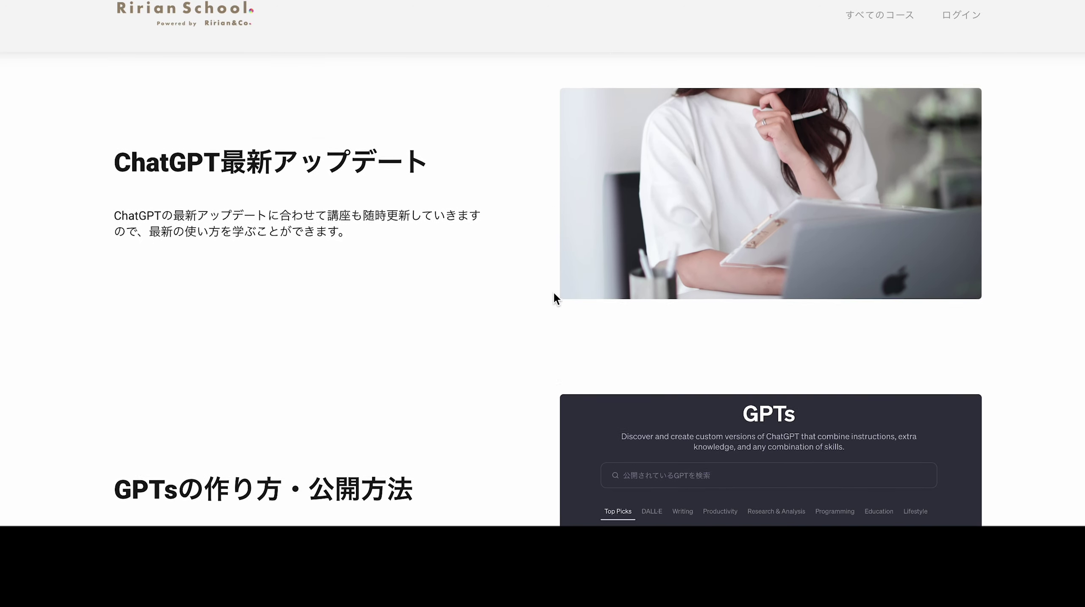
{"action": "scroll", "coordinate": [554, 293], "scroll_direction": "down", "scroll_amount": 2}
{"action": "scroll", "coordinate": [554, 294], "scroll_direction": "down", "scroll_amount": 2}
{"action": "scroll", "coordinate": [553, 293], "scroll_direction": "down", "scroll_amount": 2}
{"action": "scroll", "coordinate": [553, 293], "scroll_direction": "down", "scroll_amount": 2}
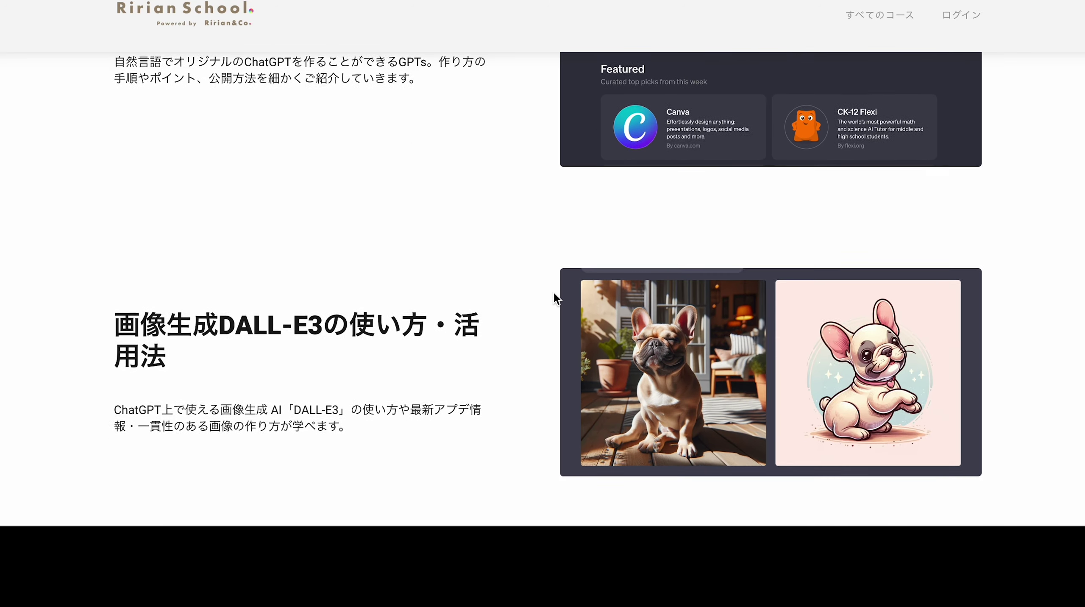
{"action": "scroll", "coordinate": [554, 294], "scroll_direction": "down", "scroll_amount": 3}
{"action": "scroll", "coordinate": [554, 294], "scroll_direction": "down", "scroll_amount": 1}
{"action": "scroll", "coordinate": [554, 293], "scroll_direction": "down", "scroll_amount": 2}
{"action": "scroll", "coordinate": [553, 298], "scroll_direction": "down", "scroll_amount": 2}
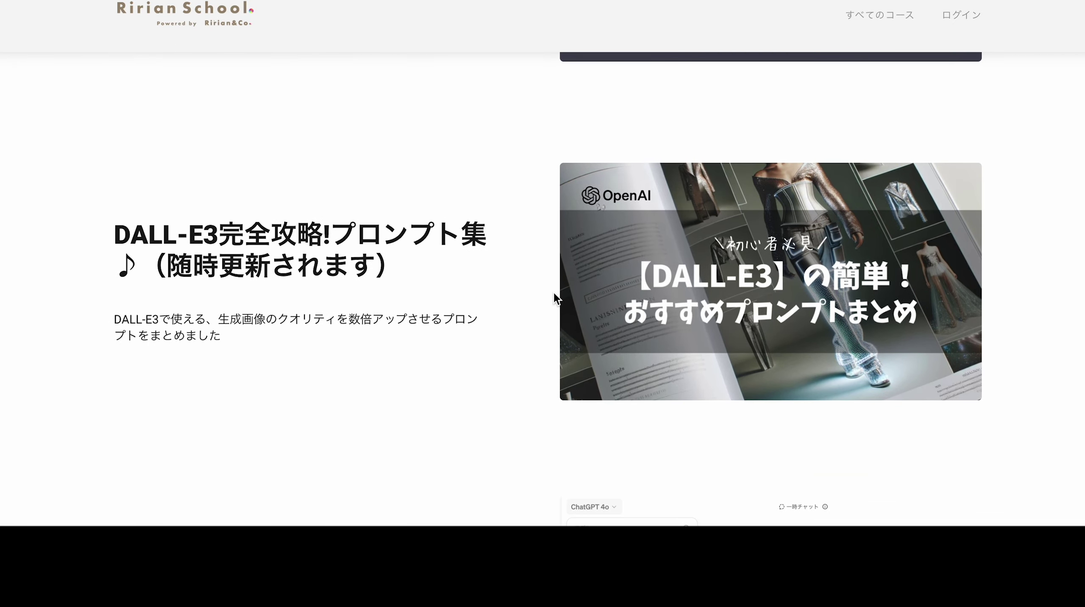
{"action": "scroll", "coordinate": [554, 298], "scroll_direction": "down", "scroll_amount": 2}
{"action": "scroll", "coordinate": [553, 298], "scroll_direction": "down", "scroll_amount": 2}
{"action": "scroll", "coordinate": [554, 298], "scroll_direction": "down", "scroll_amount": 2}
{"action": "scroll", "coordinate": [554, 298], "scroll_direction": "down", "scroll_amount": 3}
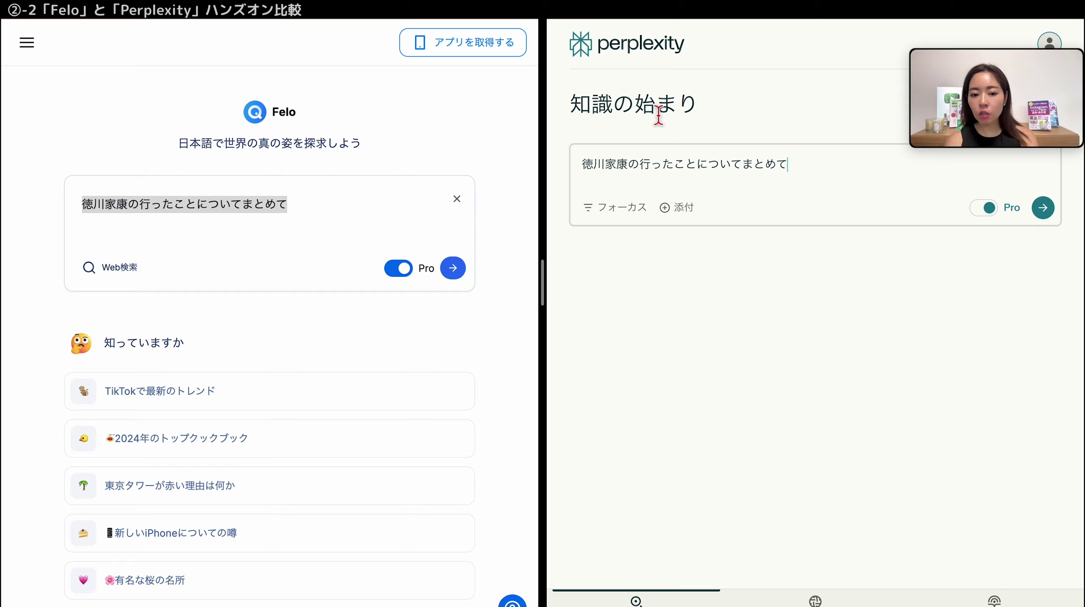
- Send '徳川家康の行ったことについてまとめて' to Felo, then the same question to Perplexity
{"action": "left_click", "coordinate": [339, 199]}
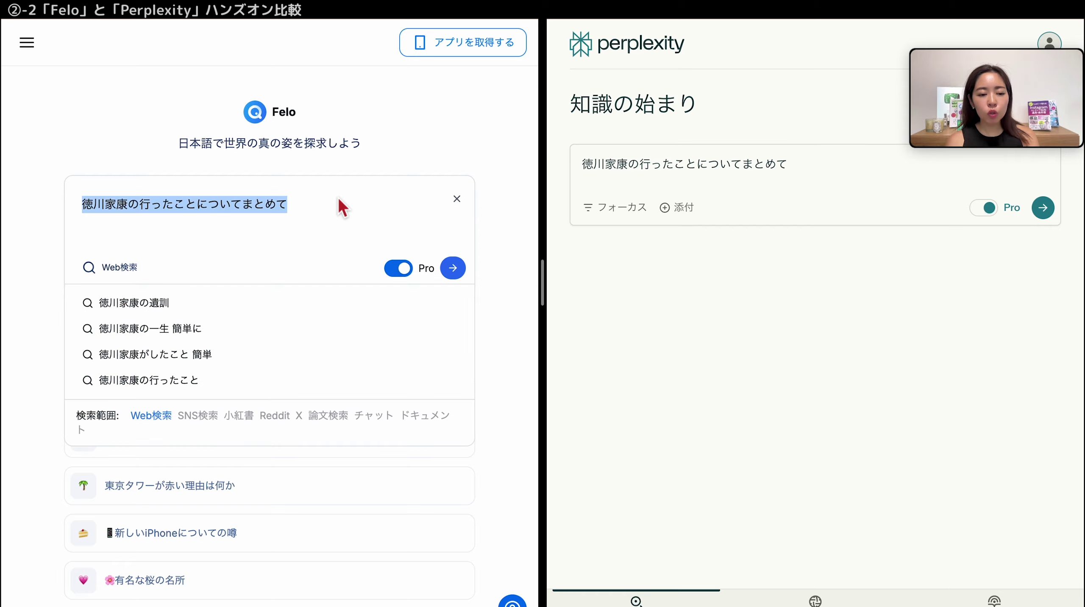
{"action": "left_click", "coordinate": [138, 144]}
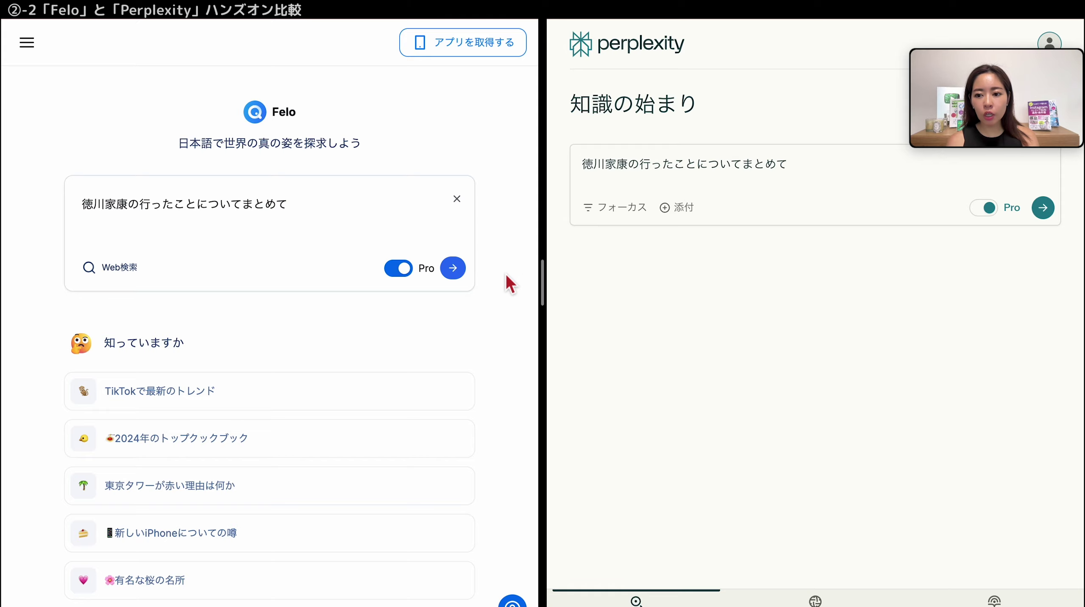
{"action": "left_click", "coordinate": [454, 268]}
{"action": "left_click", "coordinate": [1039, 209]}
{"action": "left_click", "coordinate": [1041, 208]}
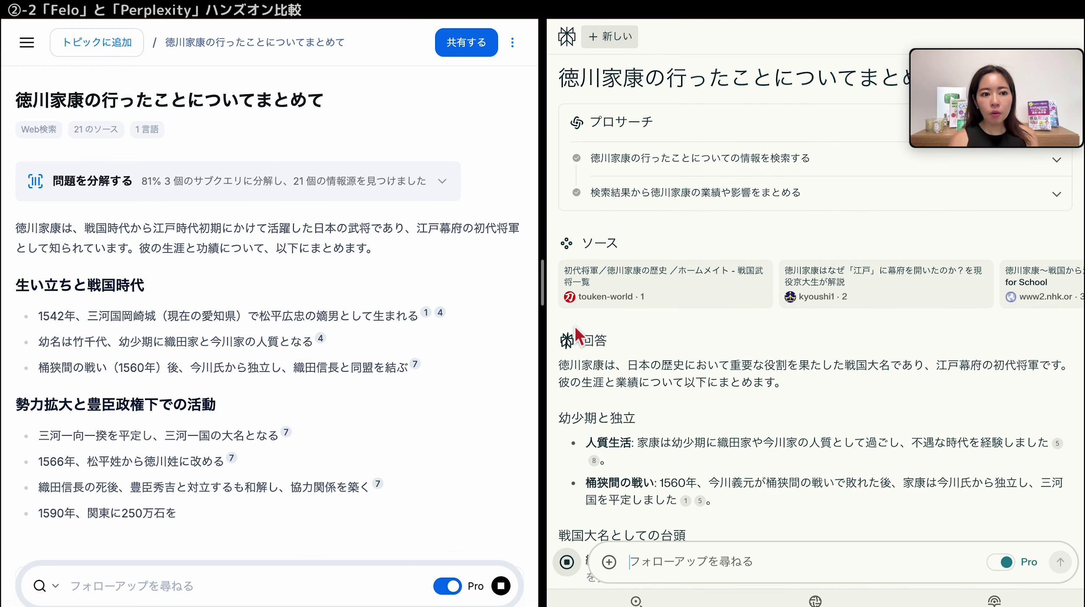
- Scroll through both Tokugawa Ieyasu answers as they finish, then back to the top
{"action": "scroll", "coordinate": [573, 325], "scroll_direction": "down", "scroll_amount": 7}
{"action": "scroll", "coordinate": [484, 352], "scroll_direction": "down", "scroll_amount": 3}
{"action": "scroll", "coordinate": [486, 351], "scroll_direction": "down", "scroll_amount": 7}
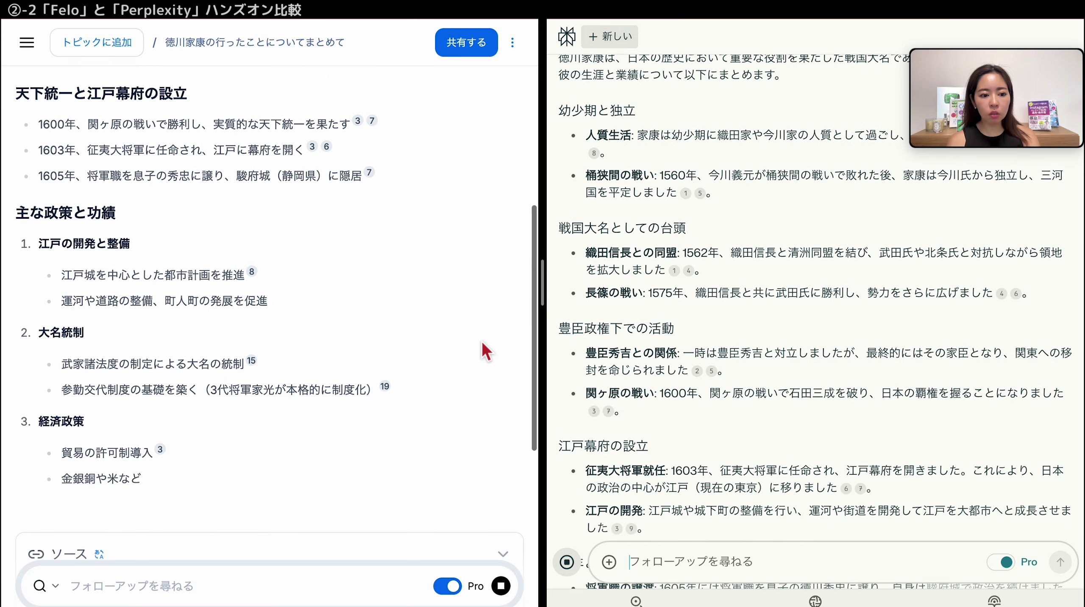
{"action": "scroll", "coordinate": [627, 368], "scroll_direction": "down", "scroll_amount": 3}
{"action": "scroll", "coordinate": [612, 355], "scroll_direction": "down", "scroll_amount": 5}
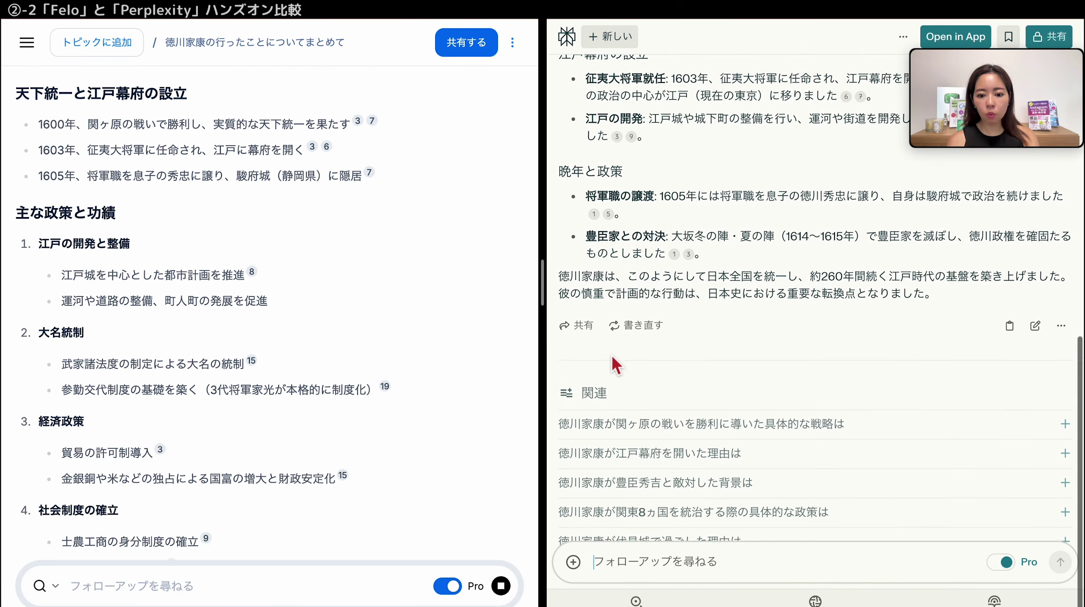
{"action": "scroll", "coordinate": [624, 335], "scroll_direction": "up", "scroll_amount": 2}
{"action": "scroll", "coordinate": [425, 352], "scroll_direction": "down", "scroll_amount": 7}
{"action": "scroll", "coordinate": [402, 349], "scroll_direction": "down", "scroll_amount": 5}
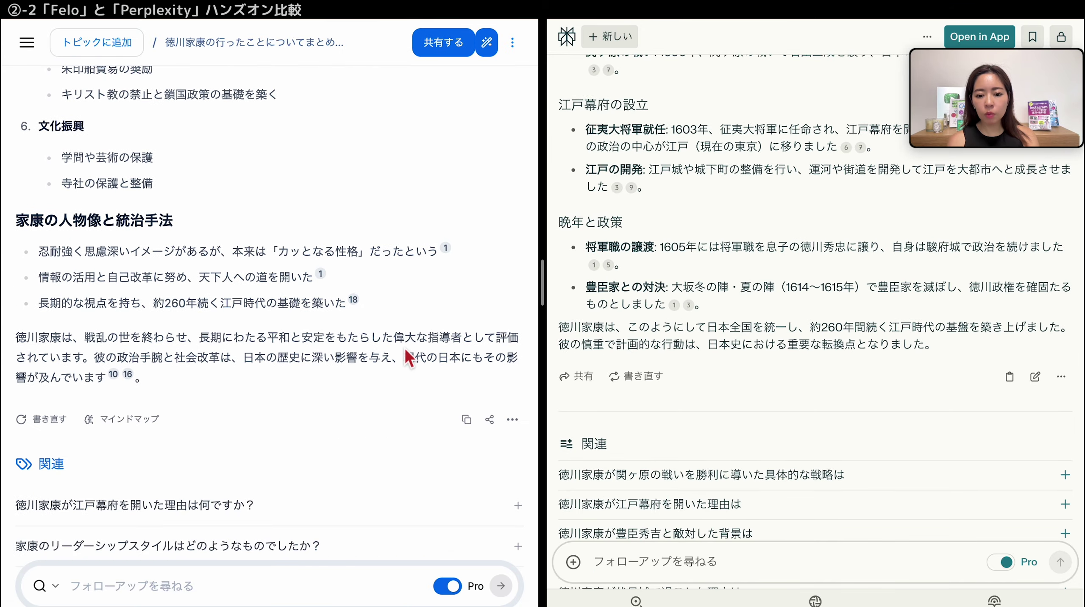
{"action": "scroll", "coordinate": [485, 383], "scroll_direction": "up", "scroll_amount": 5}
{"action": "scroll", "coordinate": [468, 402], "scroll_direction": "up", "scroll_amount": 5}
{"action": "scroll", "coordinate": [467, 404], "scroll_direction": "up", "scroll_amount": 5}
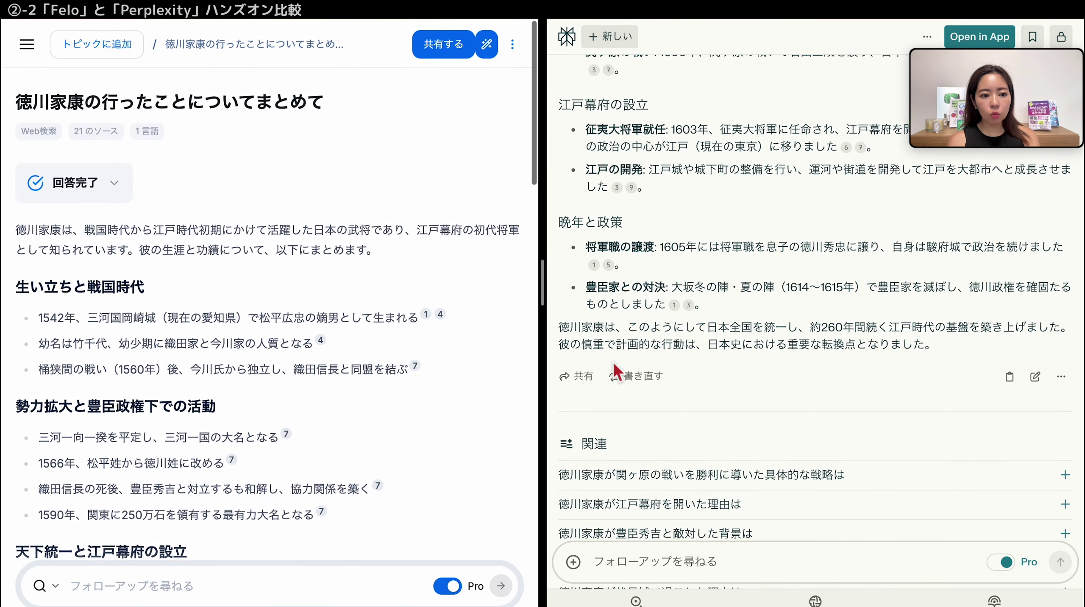
{"action": "scroll", "coordinate": [613, 361], "scroll_direction": "up", "scroll_amount": 10}
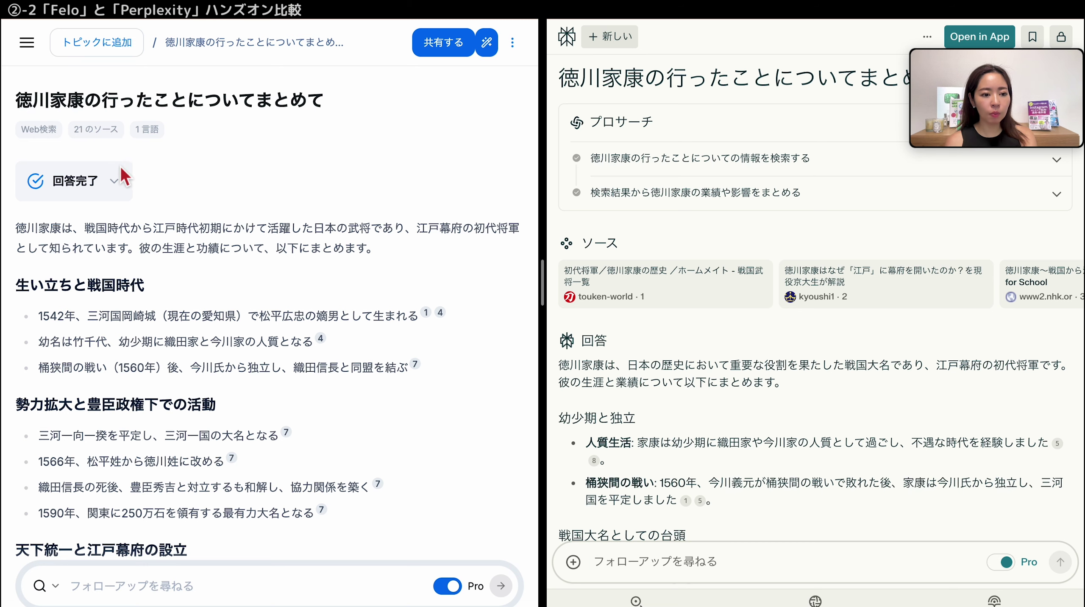
{"action": "left_click", "coordinate": [111, 196]}
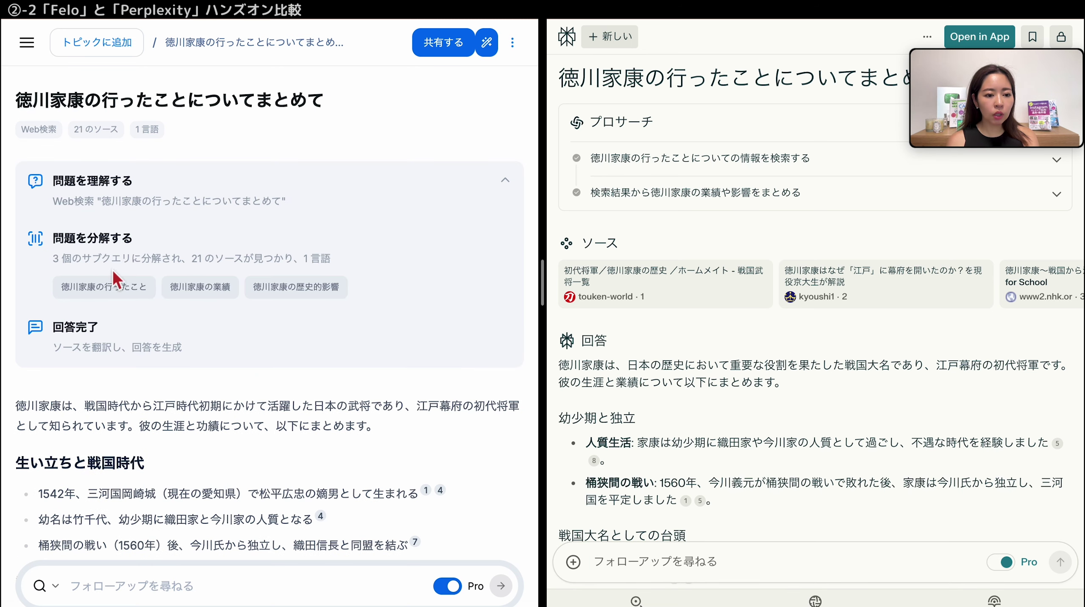
{"action": "left_click", "coordinate": [505, 182]}
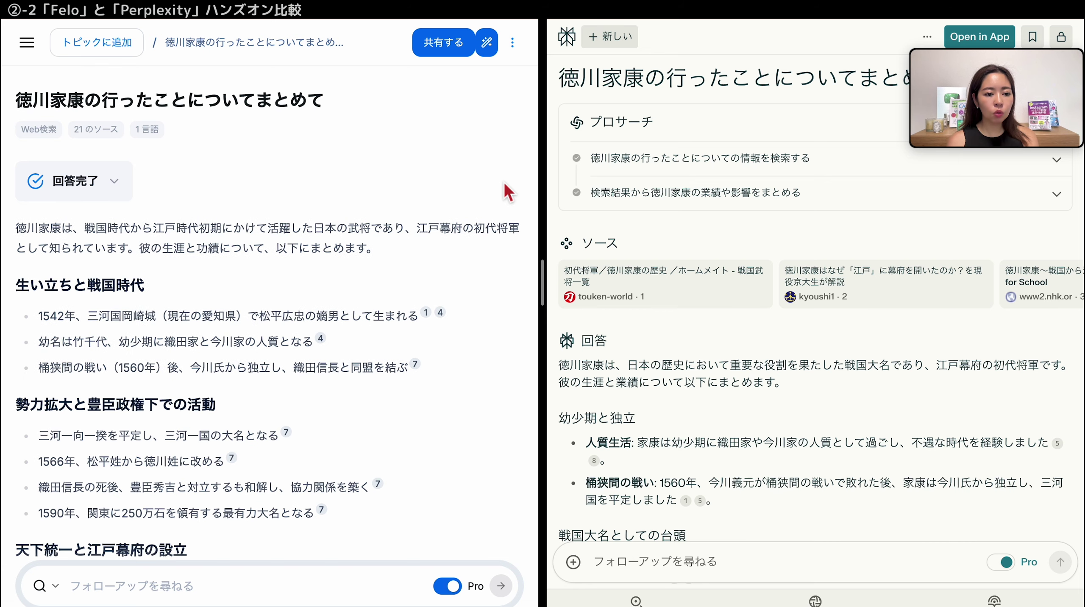
{"action": "scroll", "coordinate": [343, 272], "scroll_direction": "down", "scroll_amount": 1}
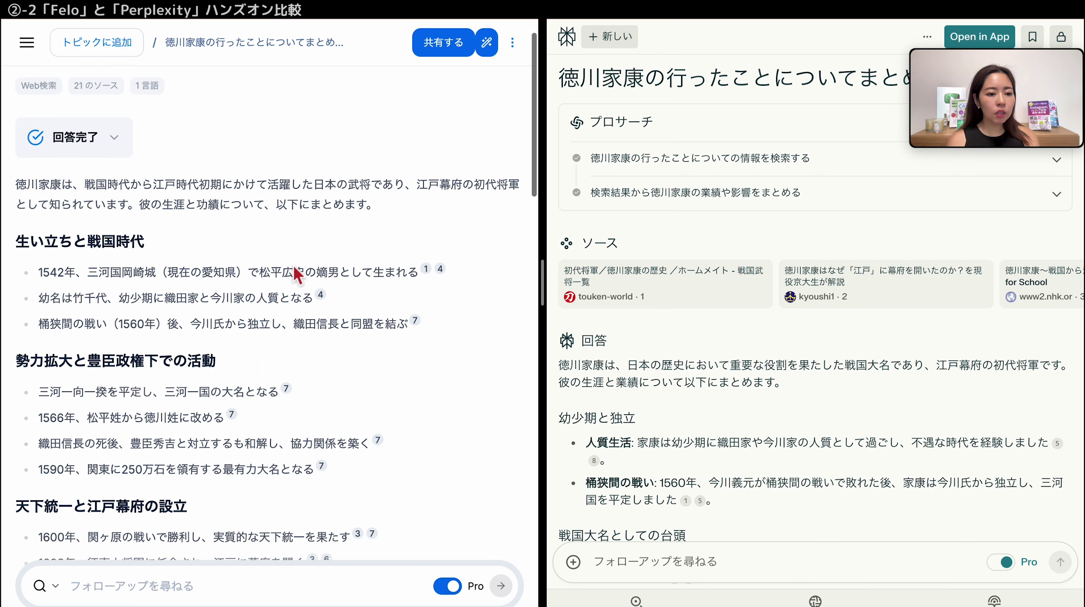
{"action": "scroll", "coordinate": [236, 368], "scroll_direction": "down", "scroll_amount": 3}
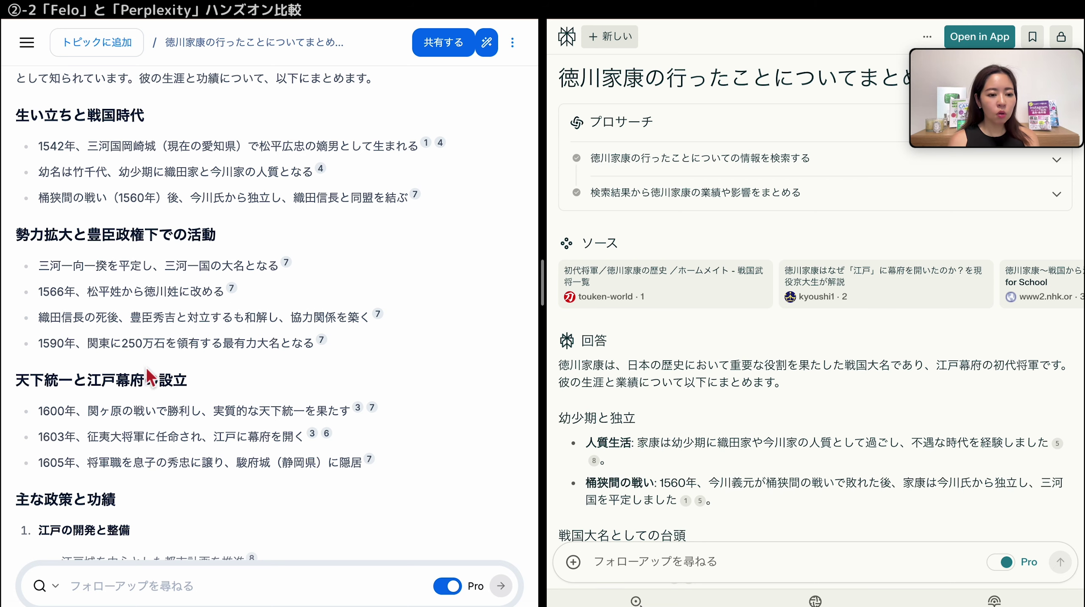
{"action": "scroll", "coordinate": [148, 368], "scroll_direction": "down", "scroll_amount": 2}
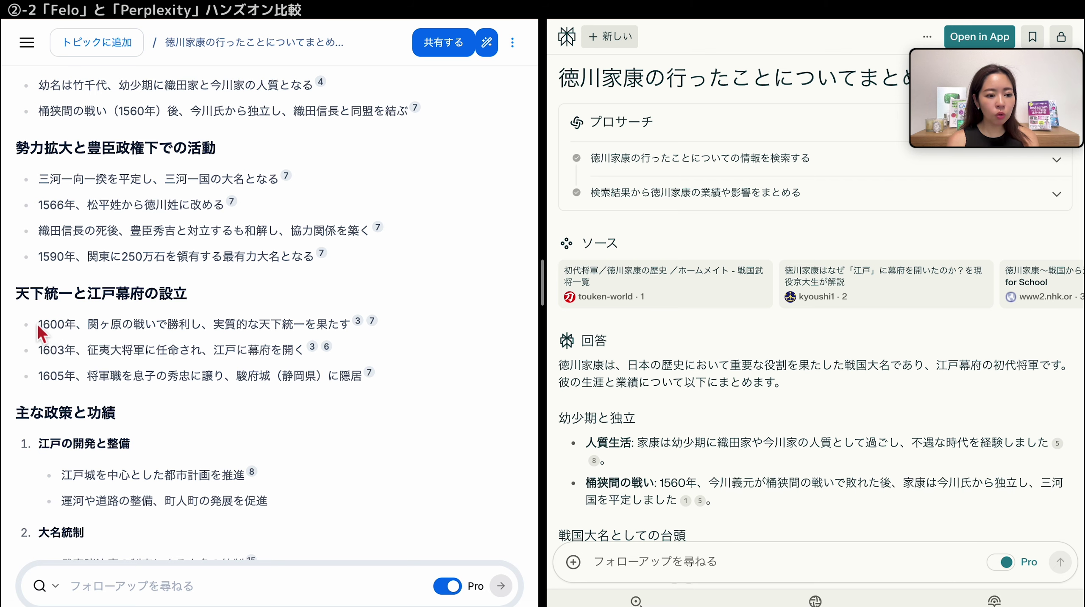
{"action": "left_click_drag", "start_coordinate": [37, 332], "coordinate": [343, 390]}
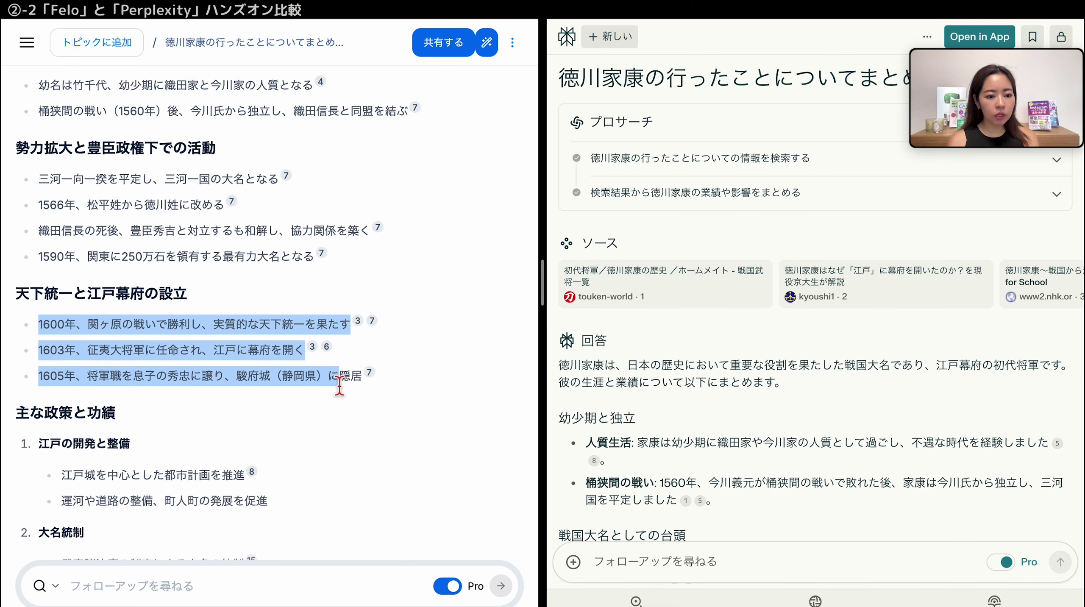
{"action": "scroll", "coordinate": [339, 385], "scroll_direction": "down", "scroll_amount": 2}
{"action": "left_click", "coordinate": [346, 396]}
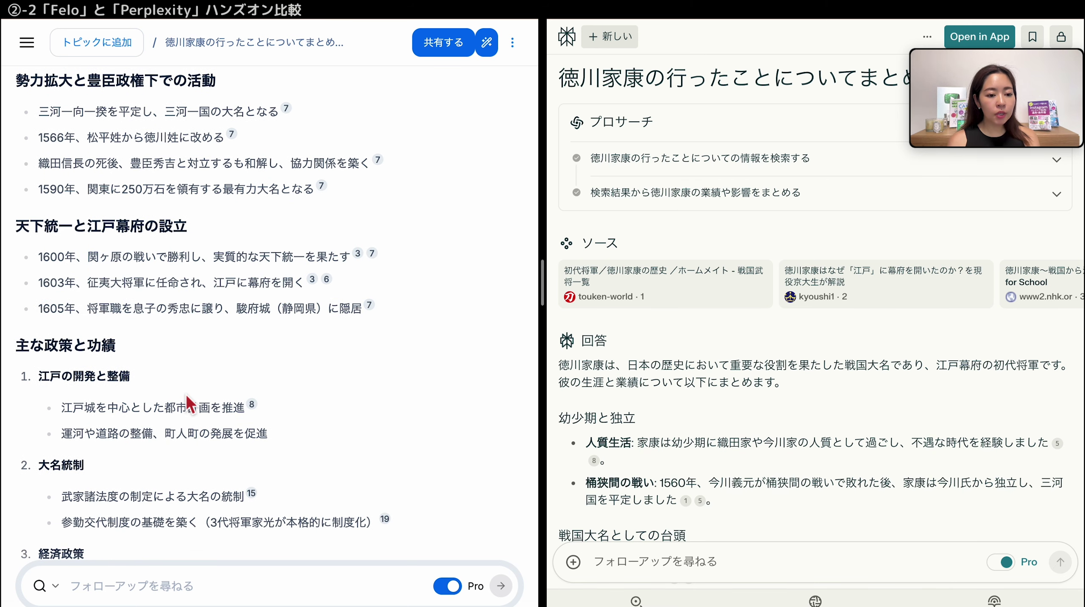
{"action": "scroll", "coordinate": [187, 402], "scroll_direction": "down", "scroll_amount": 1}
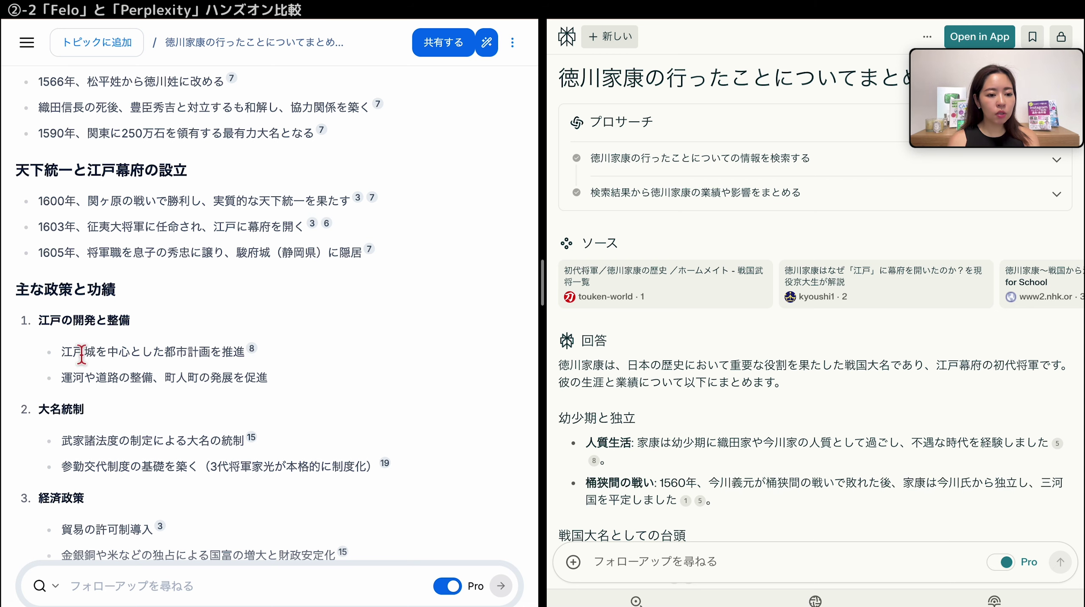
{"action": "scroll", "coordinate": [86, 404], "scroll_direction": "down", "scroll_amount": 2}
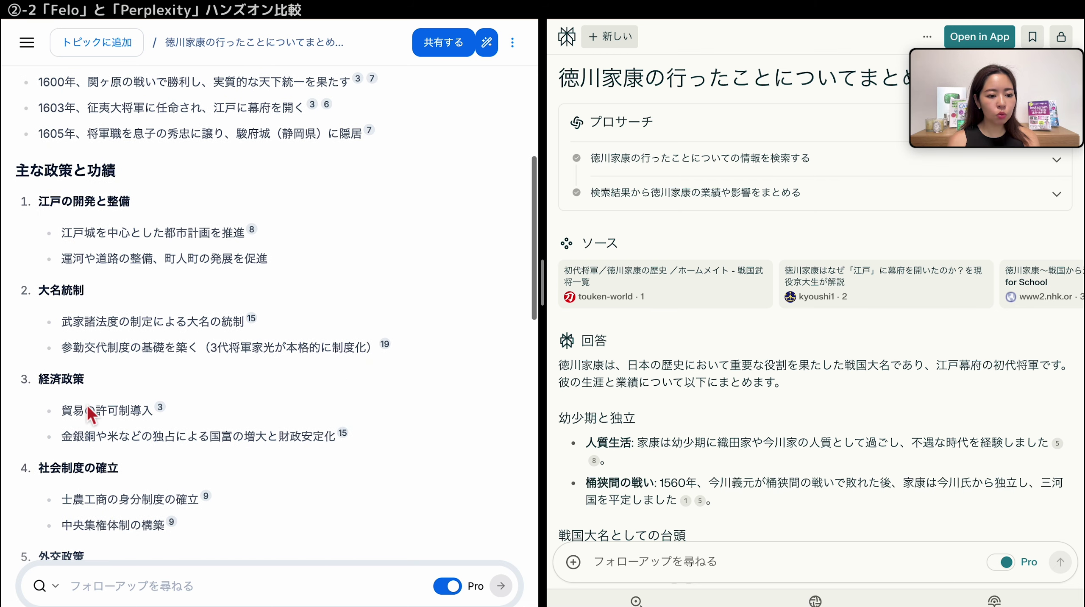
{"action": "scroll", "coordinate": [90, 391], "scroll_direction": "down", "scroll_amount": 1}
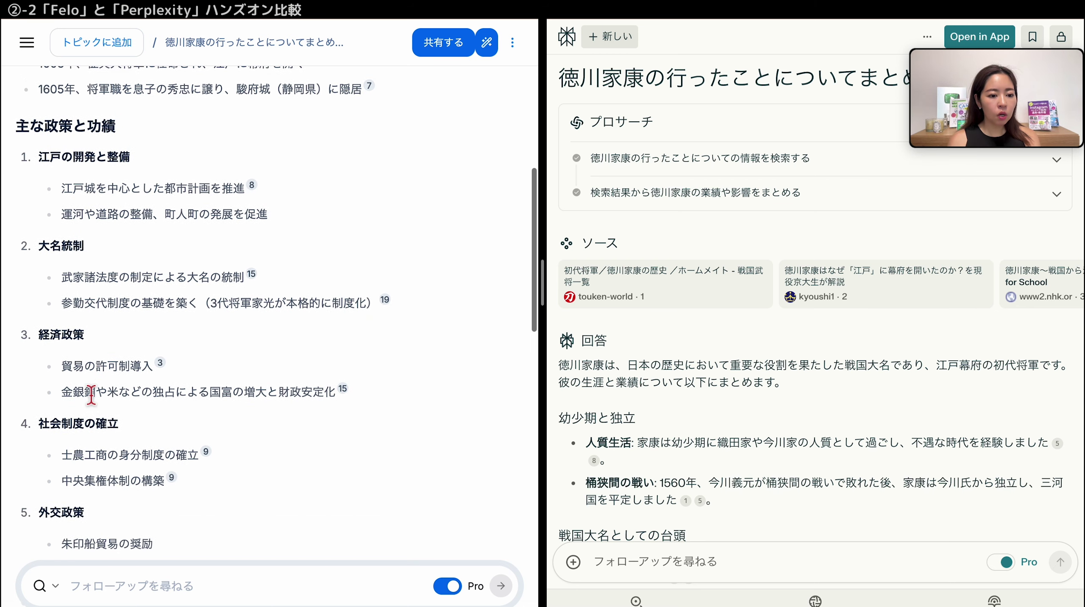
{"action": "scroll", "coordinate": [118, 430], "scroll_direction": "down", "scroll_amount": 2}
{"action": "scroll", "coordinate": [121, 421], "scroll_direction": "down", "scroll_amount": 5}
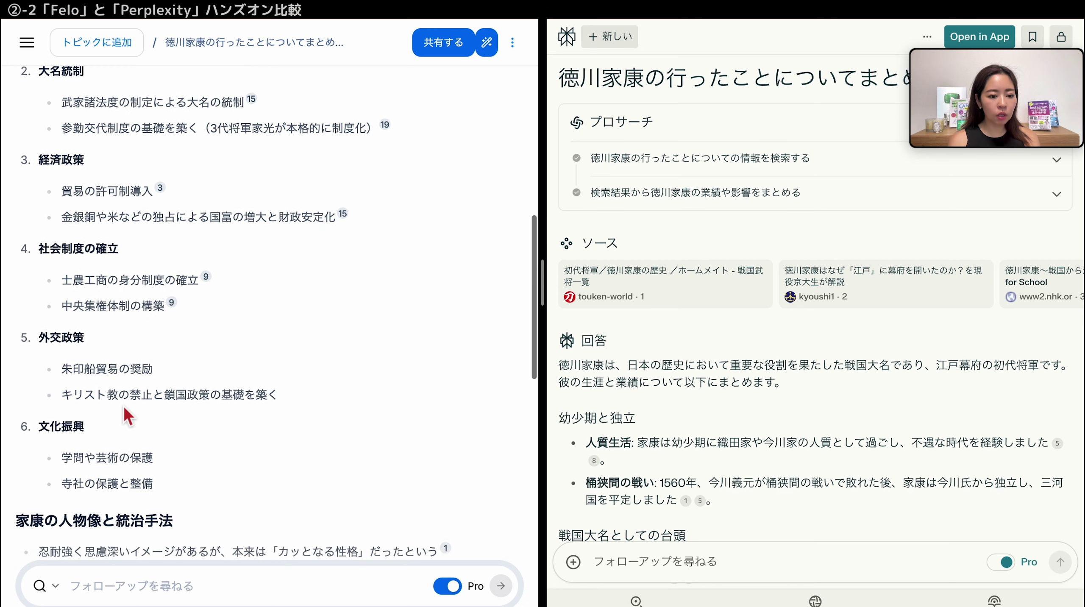
{"action": "scroll", "coordinate": [105, 327], "scroll_direction": "down", "scroll_amount": 1}
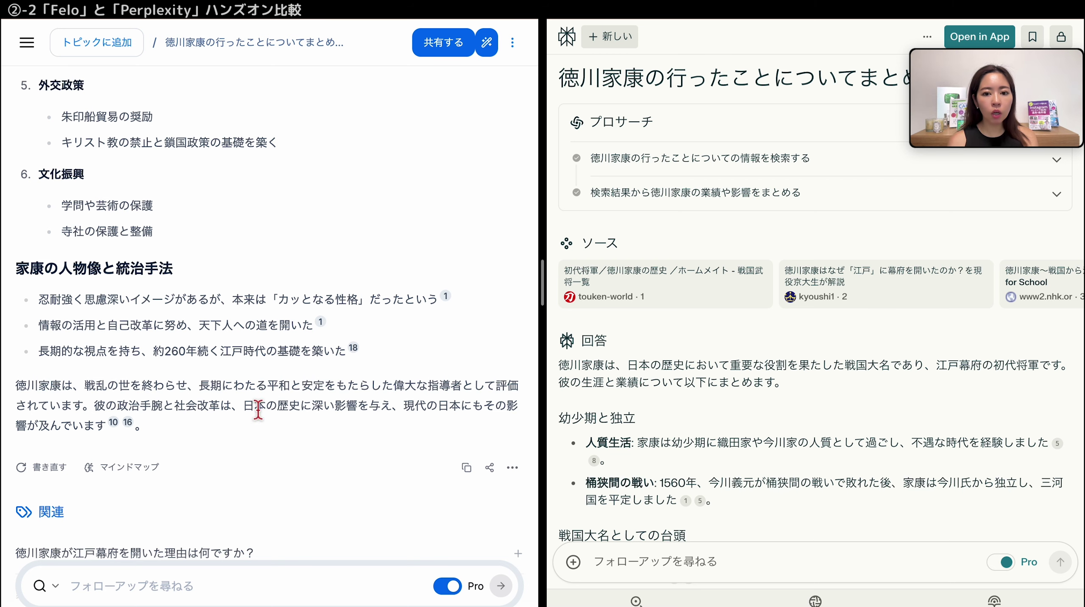
{"action": "scroll", "coordinate": [278, 453], "scroll_direction": "down", "scroll_amount": 3}
{"action": "scroll", "coordinate": [281, 455], "scroll_direction": "down", "scroll_amount": 4}
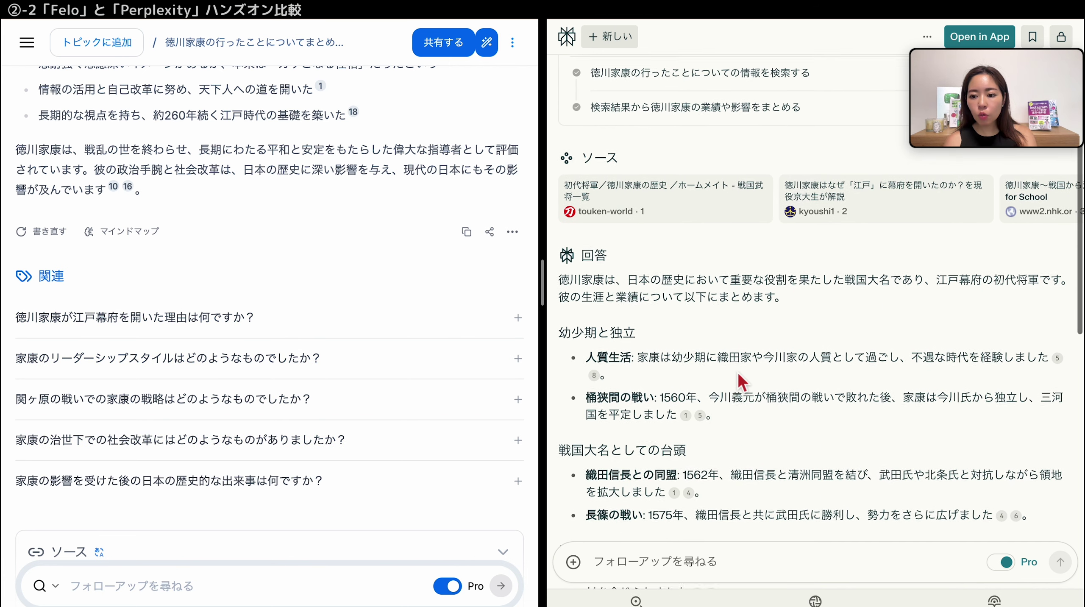
{"action": "scroll", "coordinate": [737, 371], "scroll_direction": "down", "scroll_amount": 4}
{"action": "scroll", "coordinate": [718, 238], "scroll_direction": "down", "scroll_amount": 1}
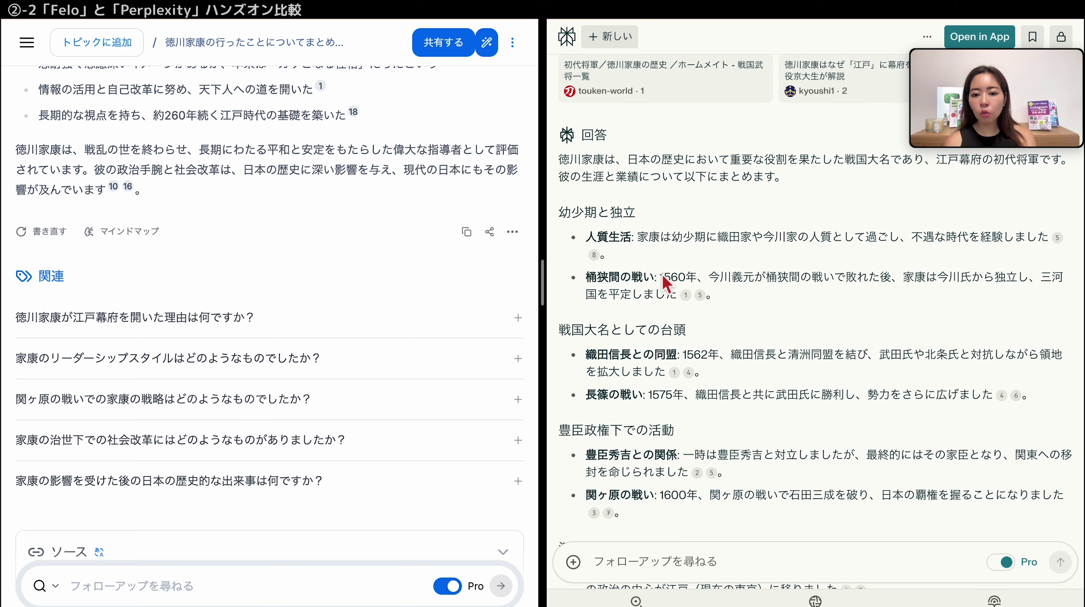
{"action": "scroll", "coordinate": [688, 330], "scroll_direction": "down", "scroll_amount": 2}
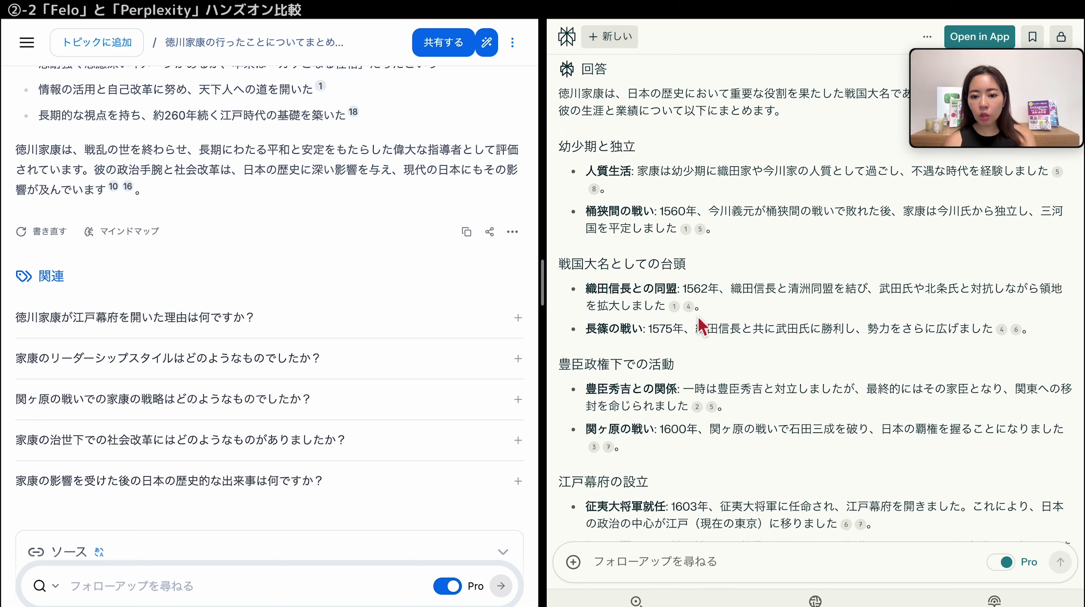
{"action": "scroll", "coordinate": [700, 328], "scroll_direction": "down", "scroll_amount": 1}
{"action": "scroll", "coordinate": [704, 329], "scroll_direction": "down", "scroll_amount": 1}
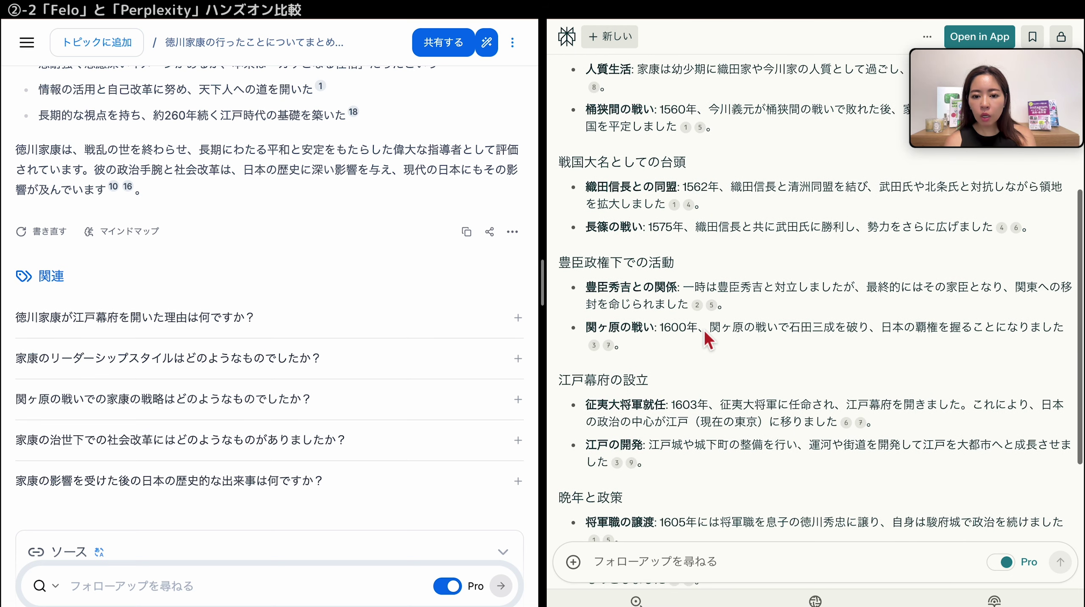
{"action": "scroll", "coordinate": [704, 329], "scroll_direction": "down", "scroll_amount": 1}
{"action": "scroll", "coordinate": [704, 329], "scroll_direction": "down", "scroll_amount": 1}
{"action": "scroll", "coordinate": [706, 331], "scroll_direction": "down", "scroll_amount": 1}
{"action": "scroll", "coordinate": [705, 331], "scroll_direction": "down", "scroll_amount": 1}
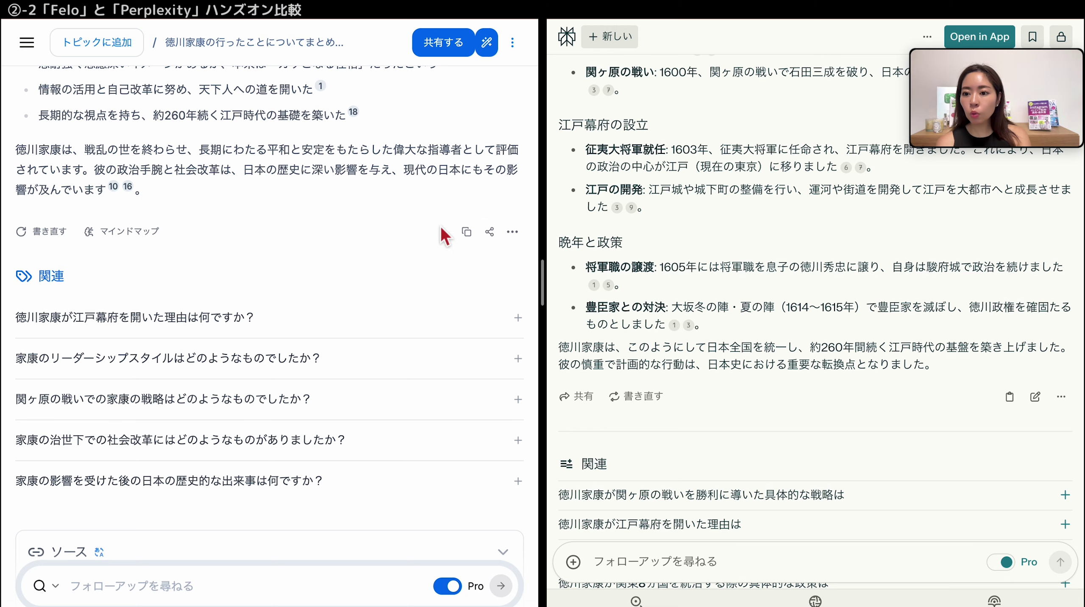
{"action": "scroll", "coordinate": [442, 236], "scroll_direction": "up", "scroll_amount": 2}
{"action": "scroll", "coordinate": [441, 236], "scroll_direction": "up", "scroll_amount": 2}
{"action": "scroll", "coordinate": [439, 235], "scroll_direction": "up", "scroll_amount": 4}
{"action": "scroll", "coordinate": [437, 235], "scroll_direction": "up", "scroll_amount": 2}
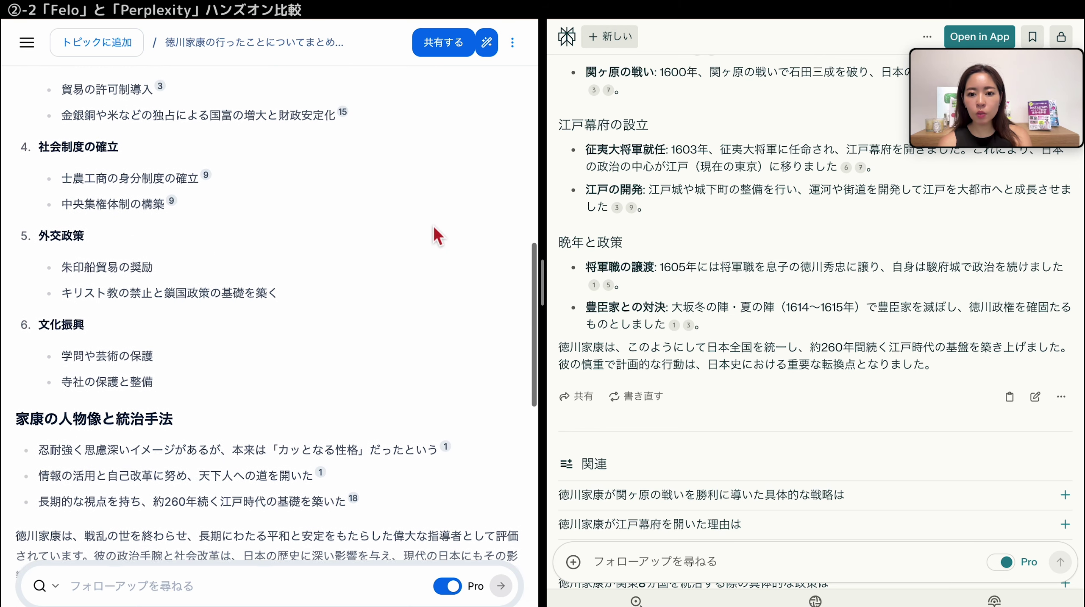
{"action": "scroll", "coordinate": [435, 230], "scroll_direction": "up", "scroll_amount": 1}
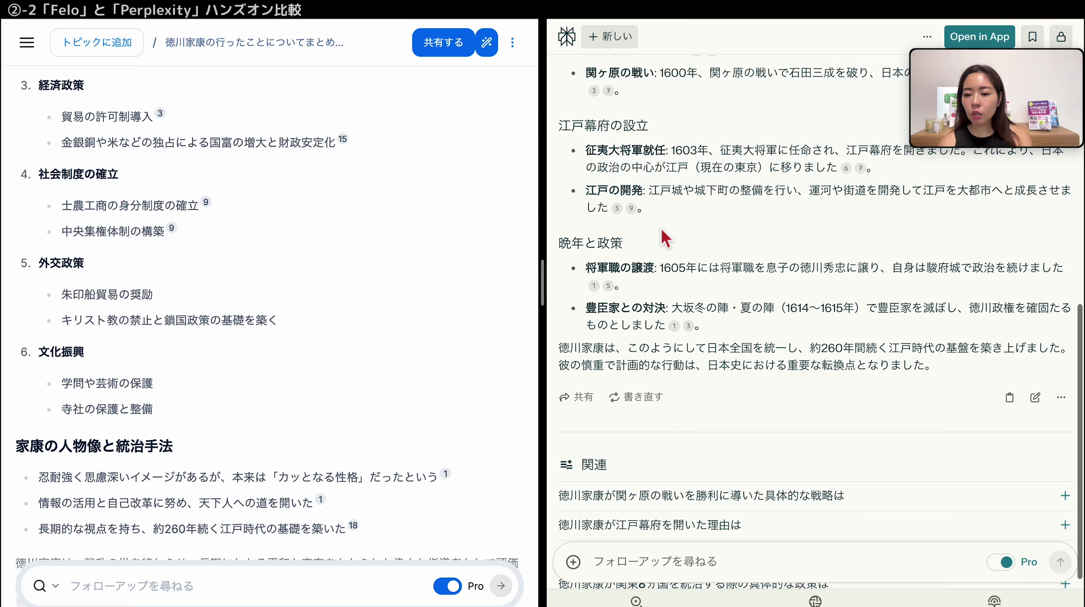
{"action": "scroll", "coordinate": [662, 230], "scroll_direction": "up", "scroll_amount": 1}
{"action": "scroll", "coordinate": [662, 230], "scroll_direction": "up", "scroll_amount": 2}
{"action": "scroll", "coordinate": [662, 232], "scroll_direction": "up", "scroll_amount": 3}
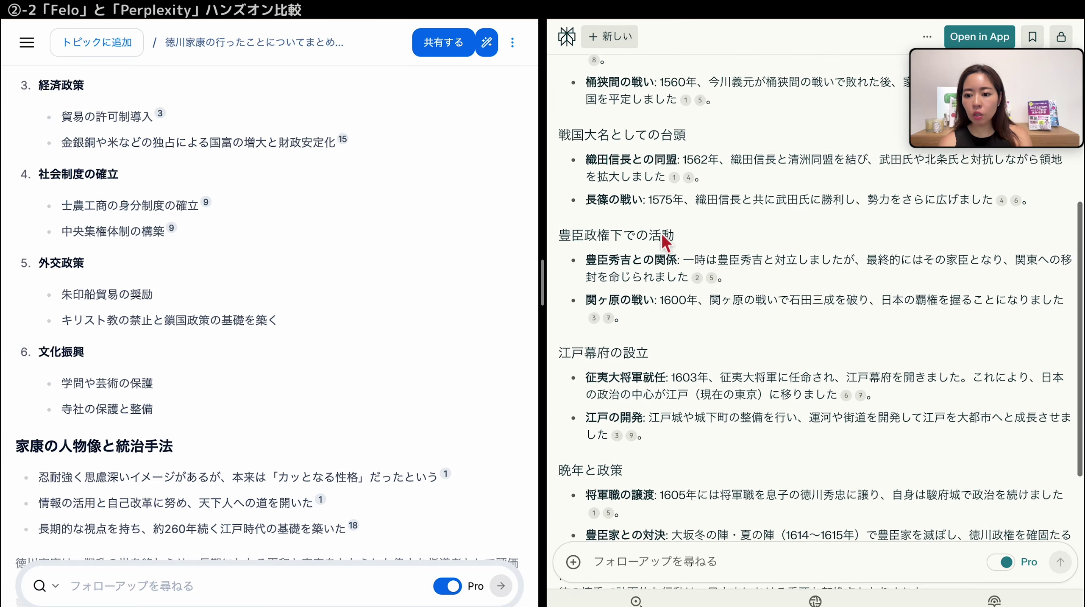
{"action": "scroll", "coordinate": [662, 232], "scroll_direction": "up", "scroll_amount": 3}
{"action": "scroll", "coordinate": [662, 233], "scroll_direction": "up", "scroll_amount": 4}
{"action": "scroll", "coordinate": [662, 234], "scroll_direction": "up", "scroll_amount": 2}
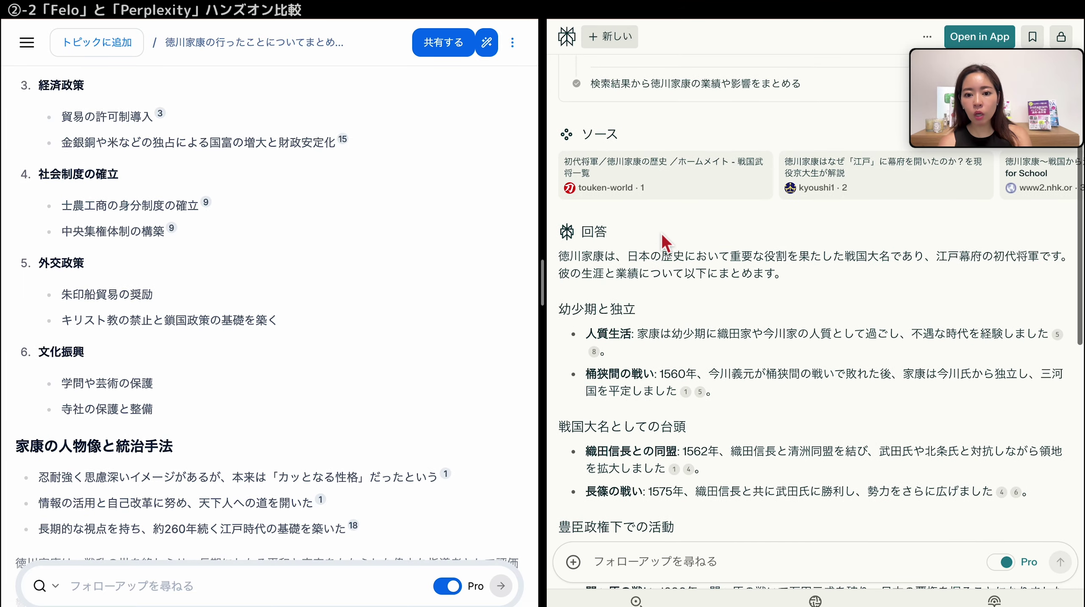
{"action": "scroll", "coordinate": [662, 234], "scroll_direction": "up", "scroll_amount": 1}
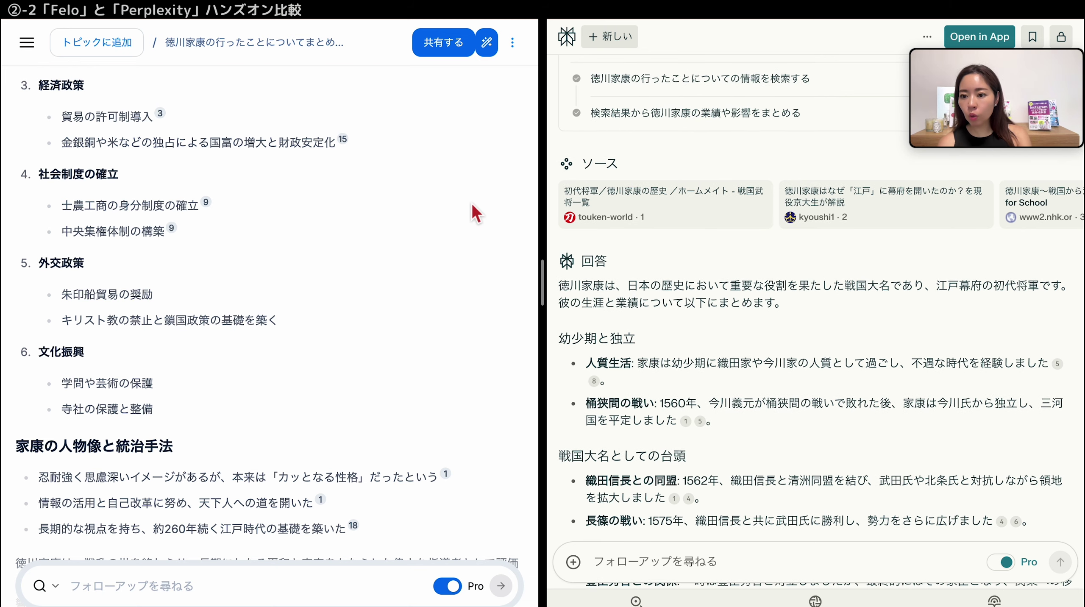
{"action": "scroll", "coordinate": [709, 360], "scroll_direction": "down", "scroll_amount": 5}
{"action": "scroll", "coordinate": [709, 360], "scroll_direction": "down", "scroll_amount": 2}
{"action": "scroll", "coordinate": [709, 360], "scroll_direction": "down", "scroll_amount": 3}
{"action": "scroll", "coordinate": [708, 359], "scroll_direction": "down", "scroll_amount": 5}
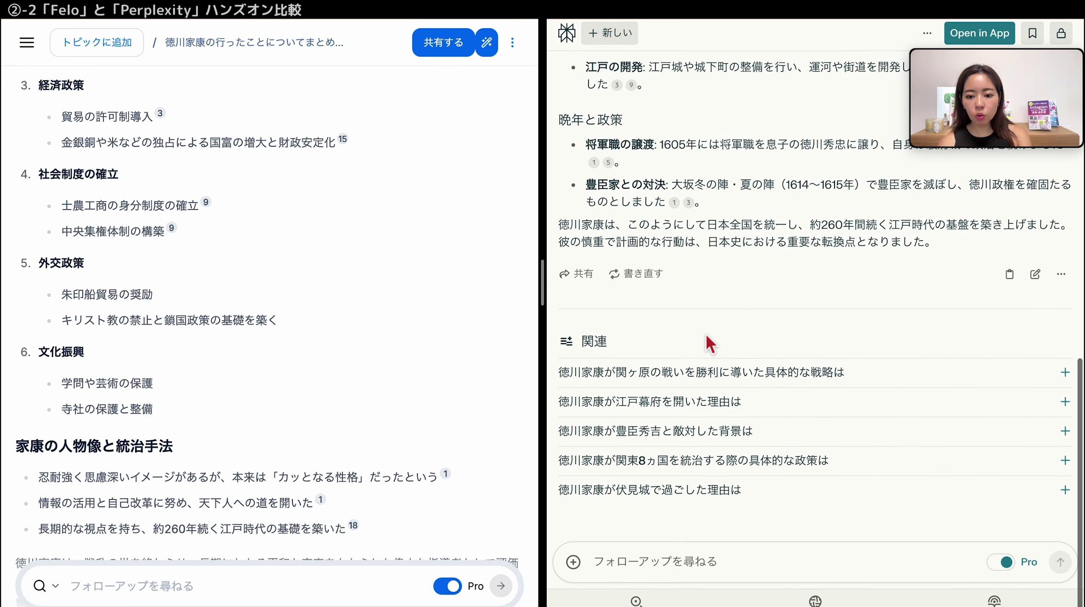
{"action": "scroll", "coordinate": [412, 429], "scroll_direction": "down", "scroll_amount": 5}
{"action": "scroll", "coordinate": [407, 428], "scroll_direction": "down", "scroll_amount": 5}
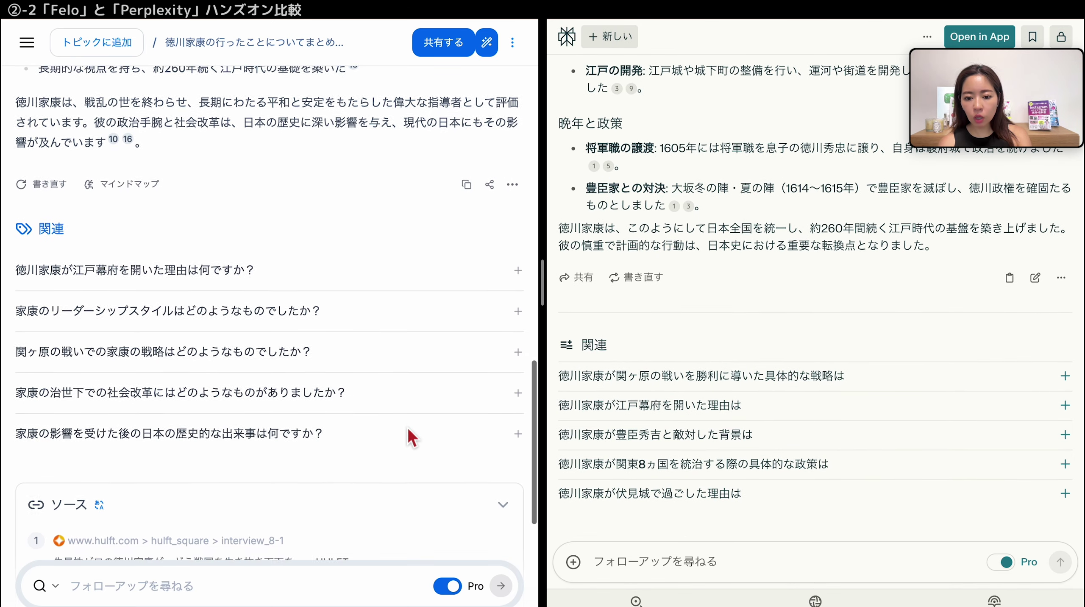
{"action": "scroll", "coordinate": [407, 427], "scroll_direction": "down", "scroll_amount": 1}
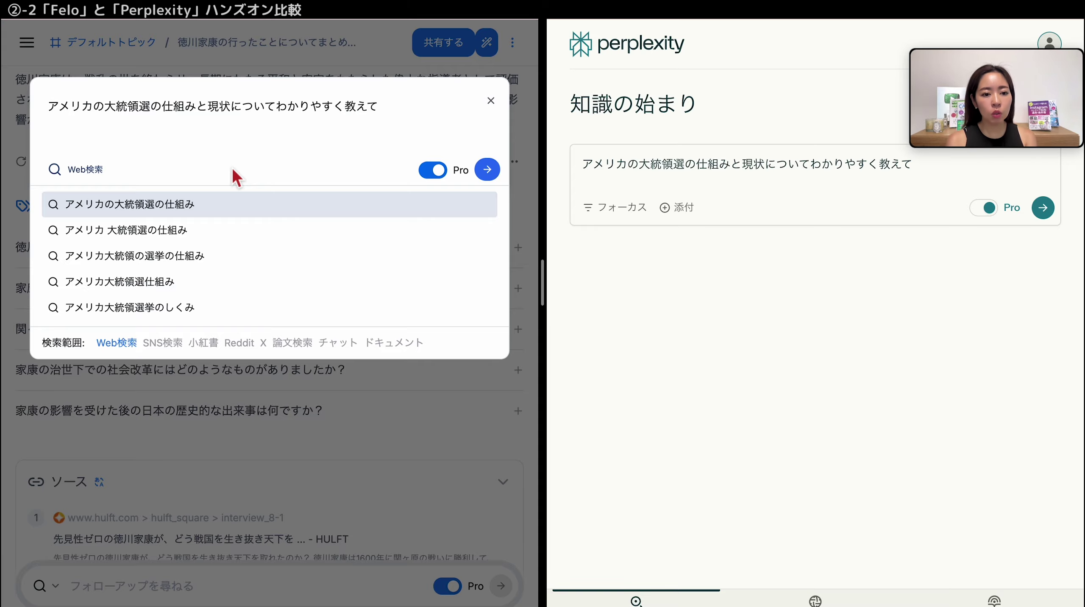
- Submit 'アメリカの大統領選の仕組みと現状についてわかりやすく教えて' in both Felo and Perplexity
{"action": "left_click", "coordinate": [488, 170]}
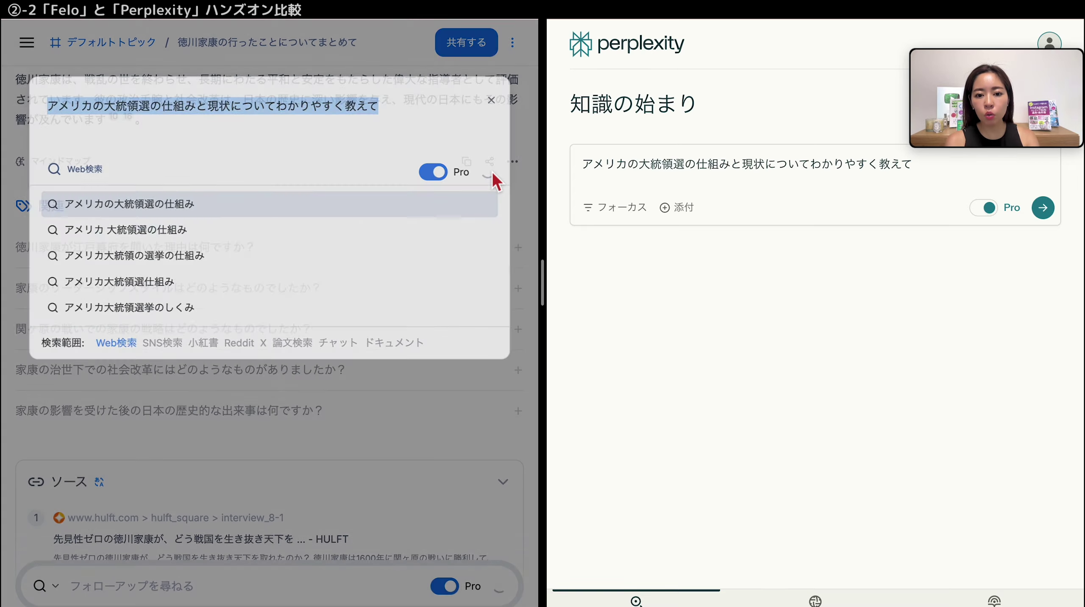
{"action": "left_click", "coordinate": [1045, 208]}
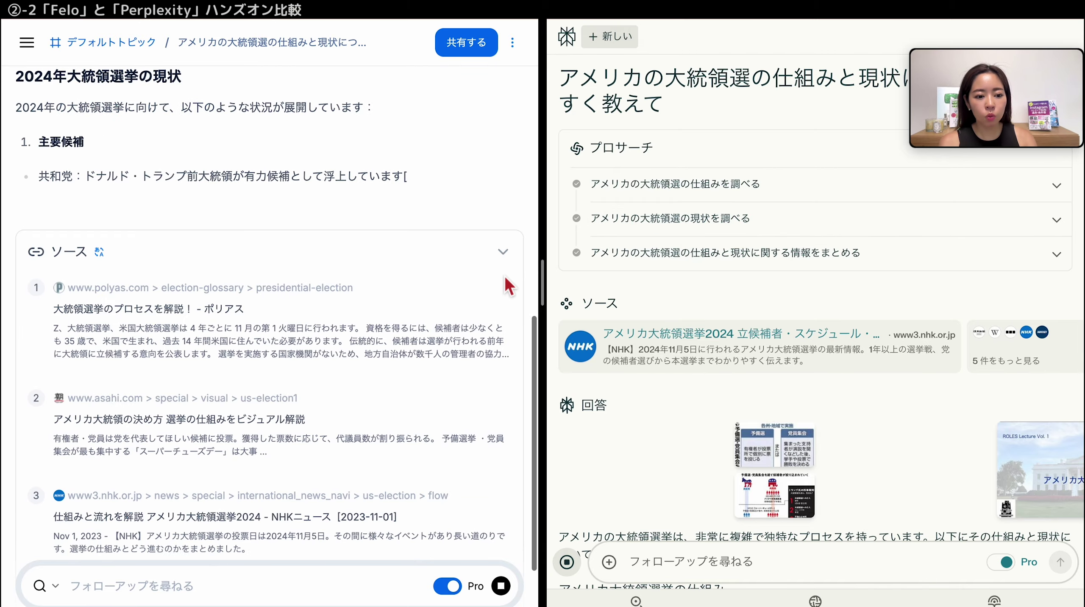
- Scroll down the generating election answer, then back up to its title and source counts
{"action": "scroll", "coordinate": [696, 384], "scroll_direction": "down", "scroll_amount": 7}
{"action": "scroll", "coordinate": [696, 384], "scroll_direction": "down", "scroll_amount": 2}
{"action": "scroll", "coordinate": [696, 384], "scroll_direction": "down", "scroll_amount": 1}
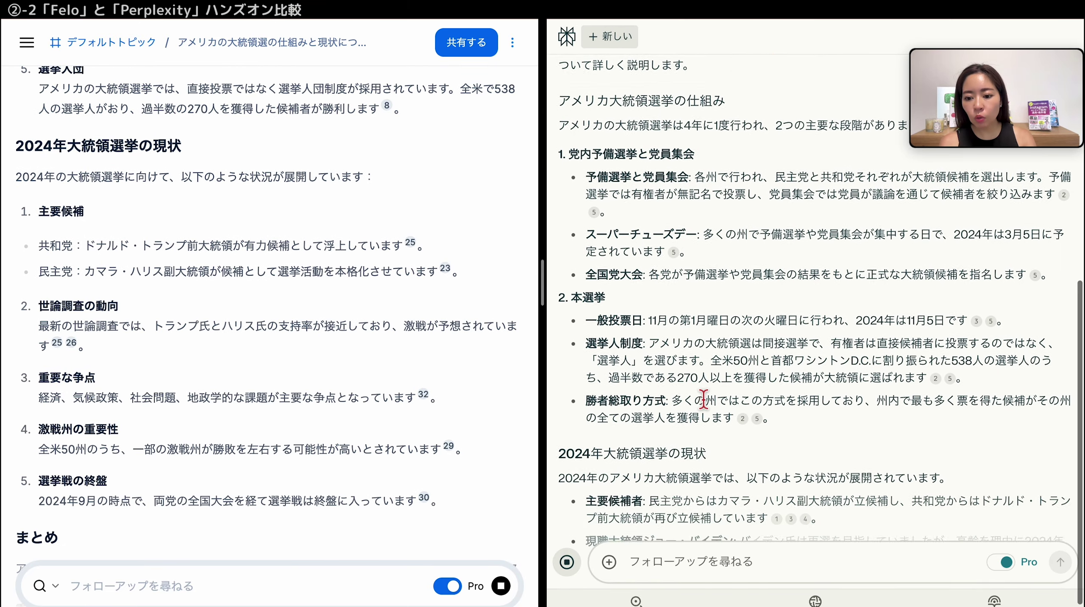
{"action": "scroll", "coordinate": [697, 383], "scroll_direction": "down", "scroll_amount": 4}
{"action": "scroll", "coordinate": [460, 404], "scroll_direction": "down", "scroll_amount": 3}
{"action": "scroll", "coordinate": [461, 403], "scroll_direction": "down", "scroll_amount": 2}
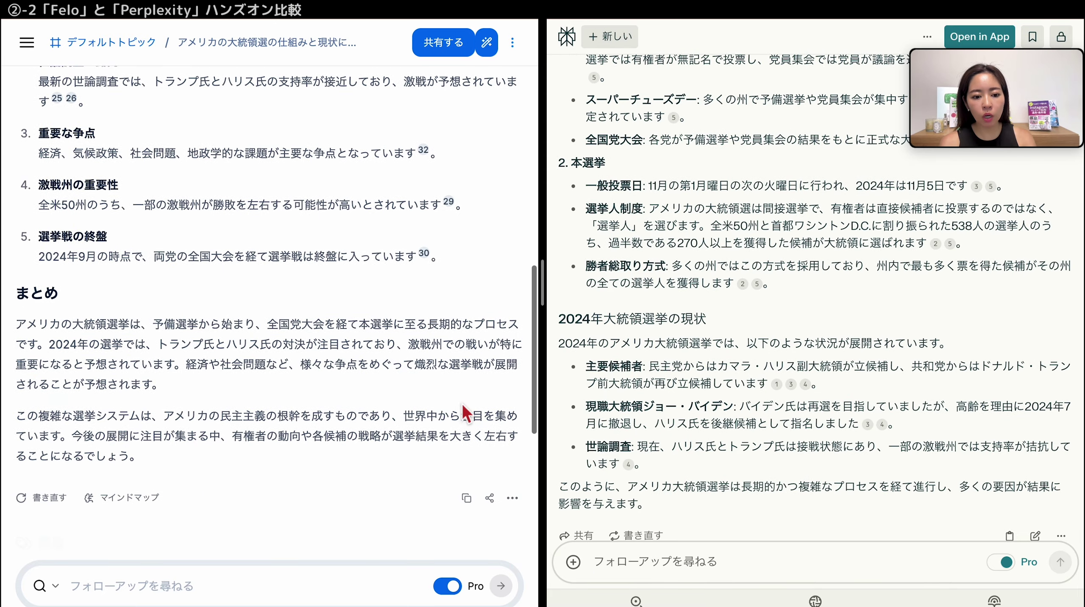
{"action": "scroll", "coordinate": [588, 442], "scroll_direction": "down", "scroll_amount": 6}
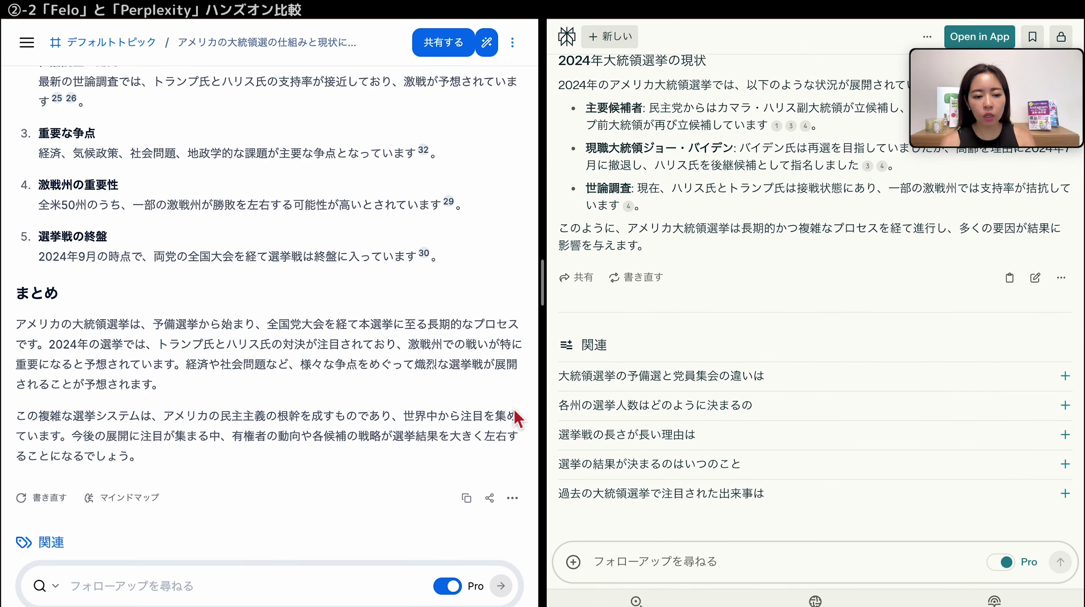
{"action": "scroll", "coordinate": [516, 419], "scroll_direction": "up", "scroll_amount": 5}
{"action": "scroll", "coordinate": [517, 419], "scroll_direction": "up", "scroll_amount": 10}
{"action": "scroll", "coordinate": [514, 409], "scroll_direction": "up", "scroll_amount": 3}
{"action": "scroll", "coordinate": [514, 410], "scroll_direction": "up", "scroll_amount": 3}
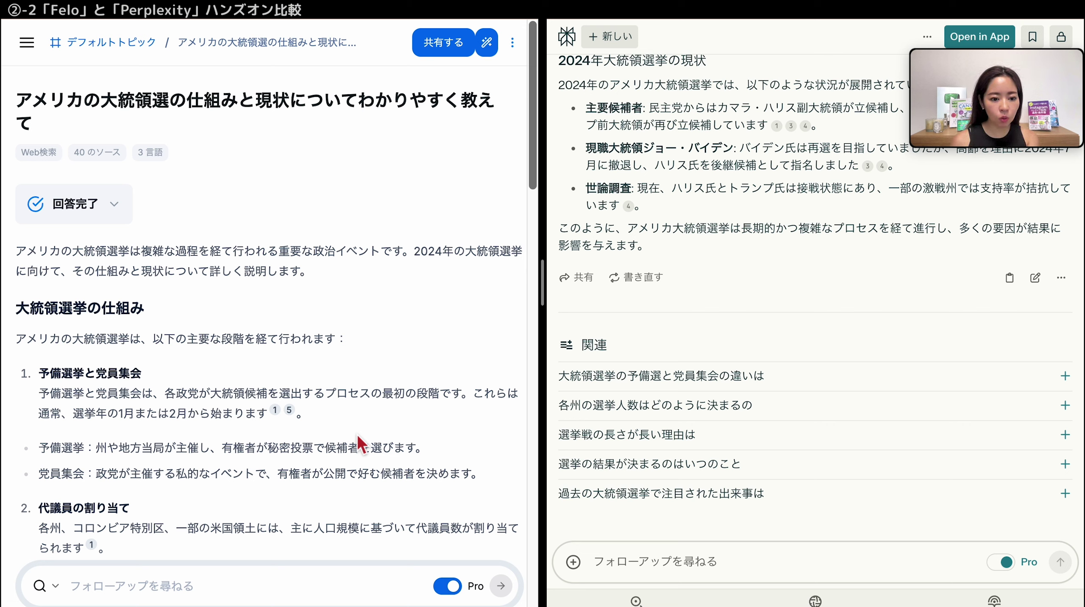
- Read down through Felo's finished election answer
{"action": "scroll", "coordinate": [359, 438], "scroll_direction": "down", "scroll_amount": 2}
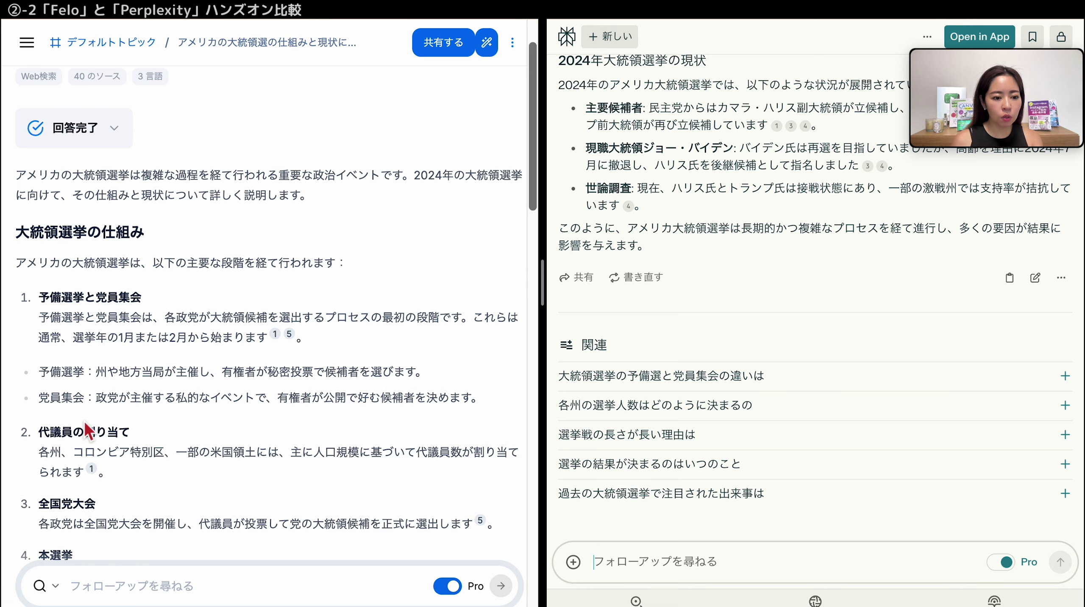
{"action": "scroll", "coordinate": [79, 430], "scroll_direction": "down", "scroll_amount": 1}
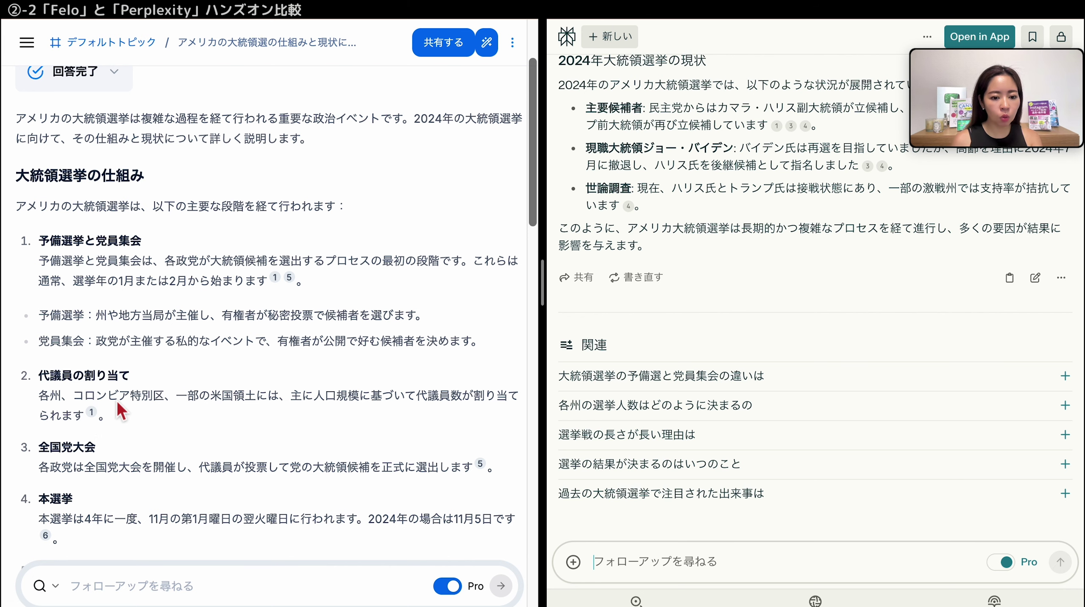
{"action": "scroll", "coordinate": [117, 401], "scroll_direction": "down", "scroll_amount": 1}
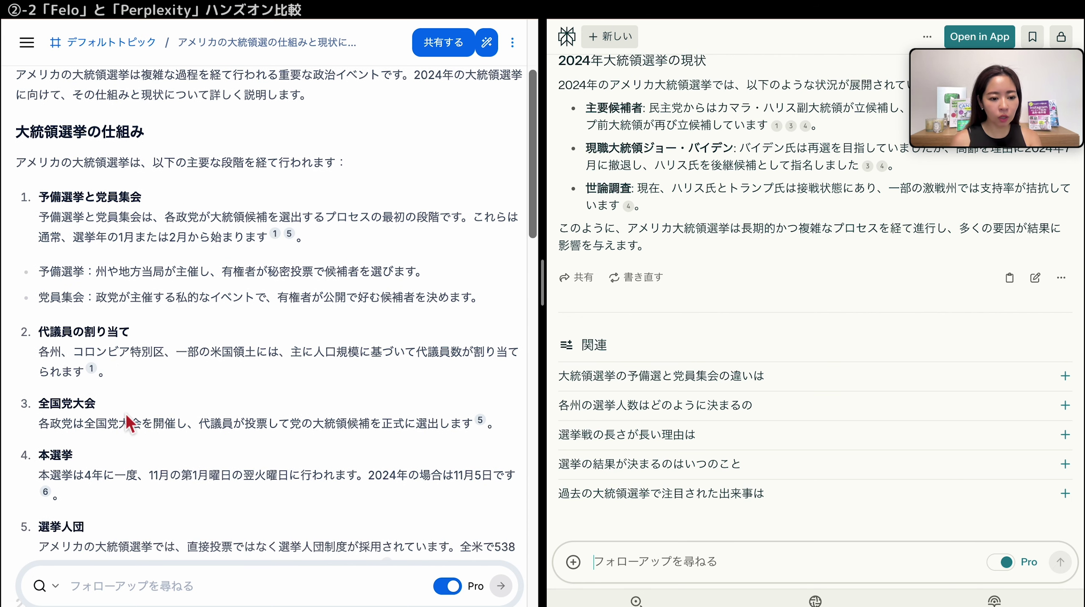
{"action": "scroll", "coordinate": [126, 415], "scroll_direction": "down", "scroll_amount": 1}
{"action": "scroll", "coordinate": [126, 418], "scroll_direction": "down", "scroll_amount": 1}
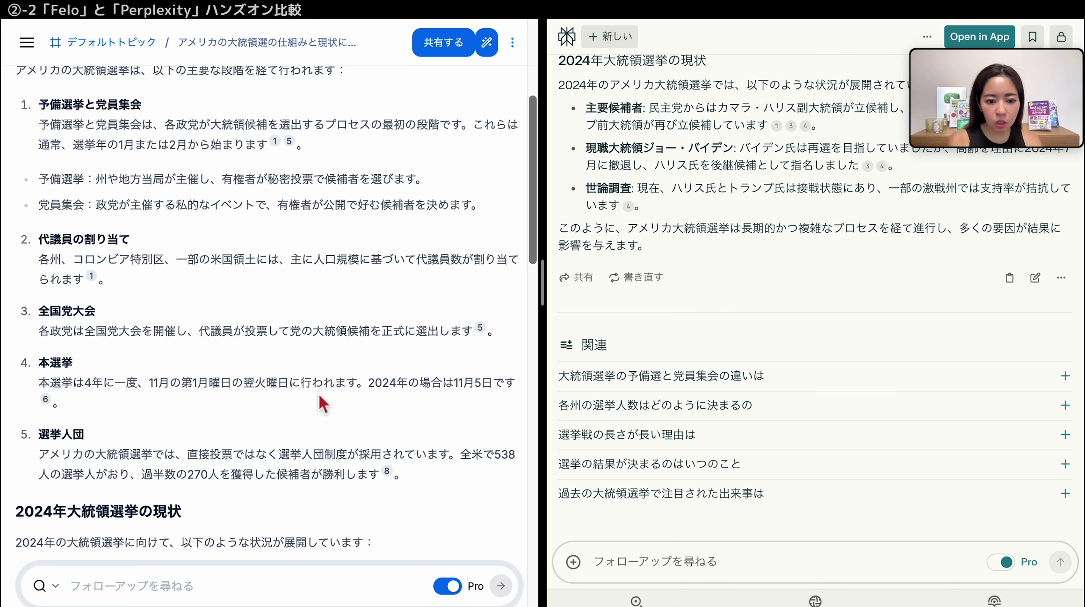
{"action": "left_click", "coordinate": [368, 389]}
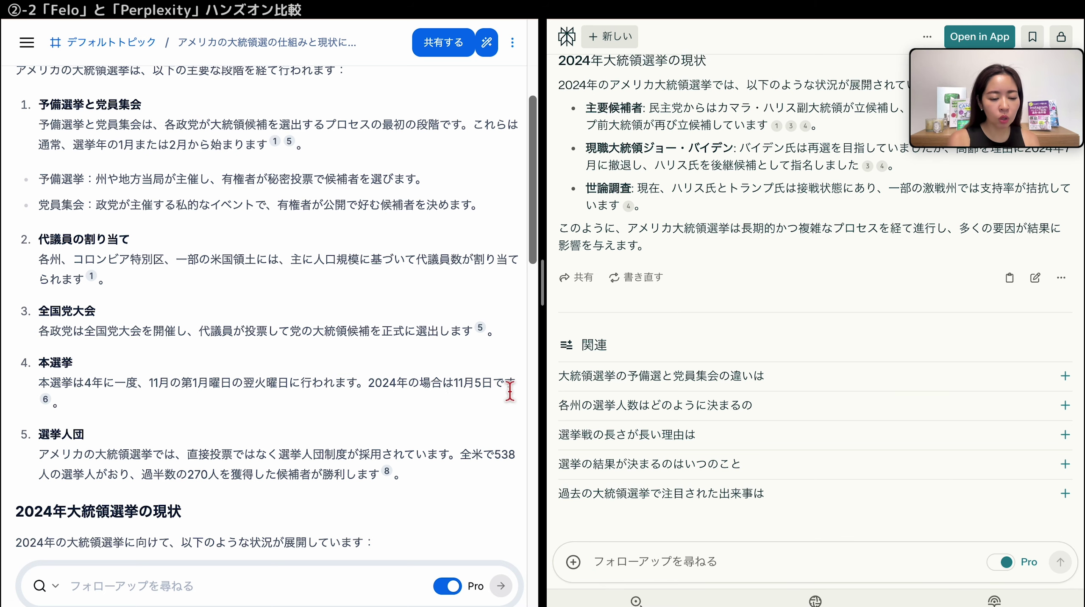
{"action": "scroll", "coordinate": [510, 391], "scroll_direction": "down", "scroll_amount": 1}
{"action": "scroll", "coordinate": [444, 395], "scroll_direction": "down", "scroll_amount": 5}
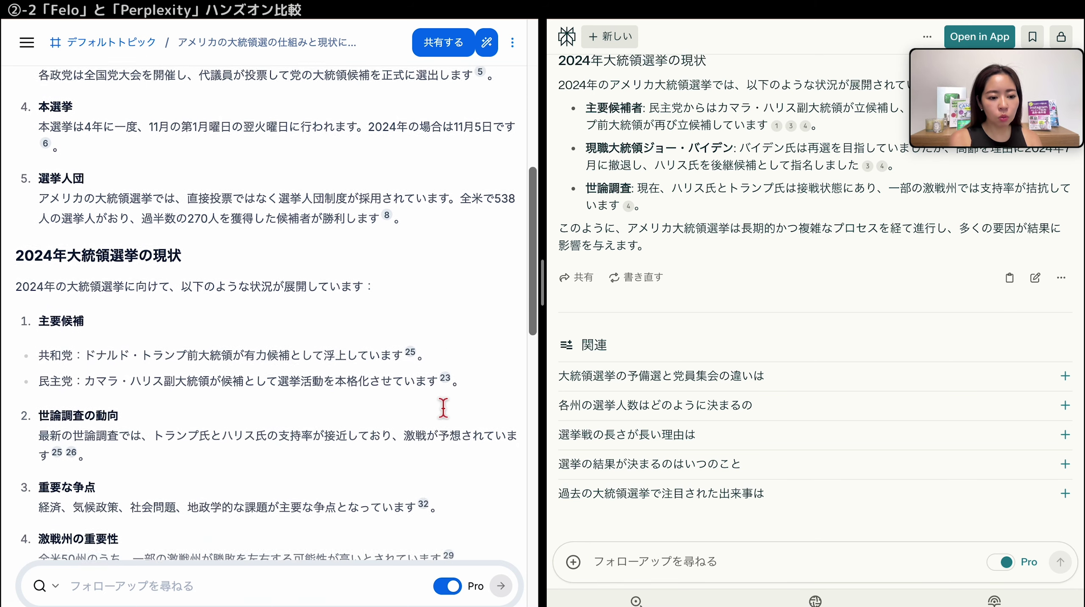
{"action": "scroll", "coordinate": [443, 404], "scroll_direction": "down", "scroll_amount": 1}
- Highlight the 2024 election status heading, the swing-state point and the conventions sentence
{"action": "left_click_drag", "start_coordinate": [35, 172], "coordinate": [167, 175]}
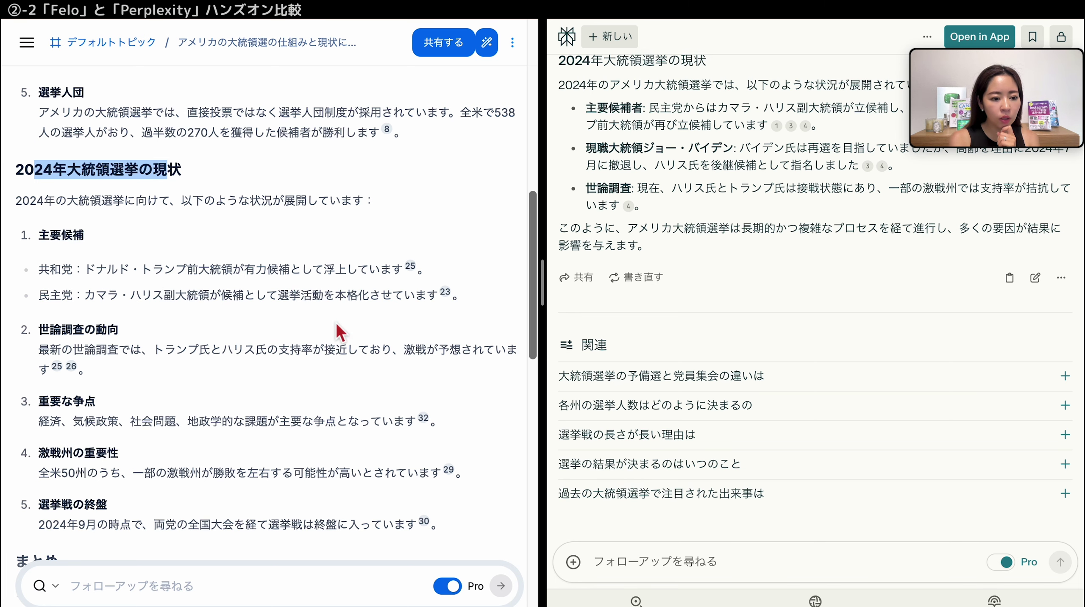
{"action": "scroll", "coordinate": [337, 325], "scroll_direction": "down", "scroll_amount": 1}
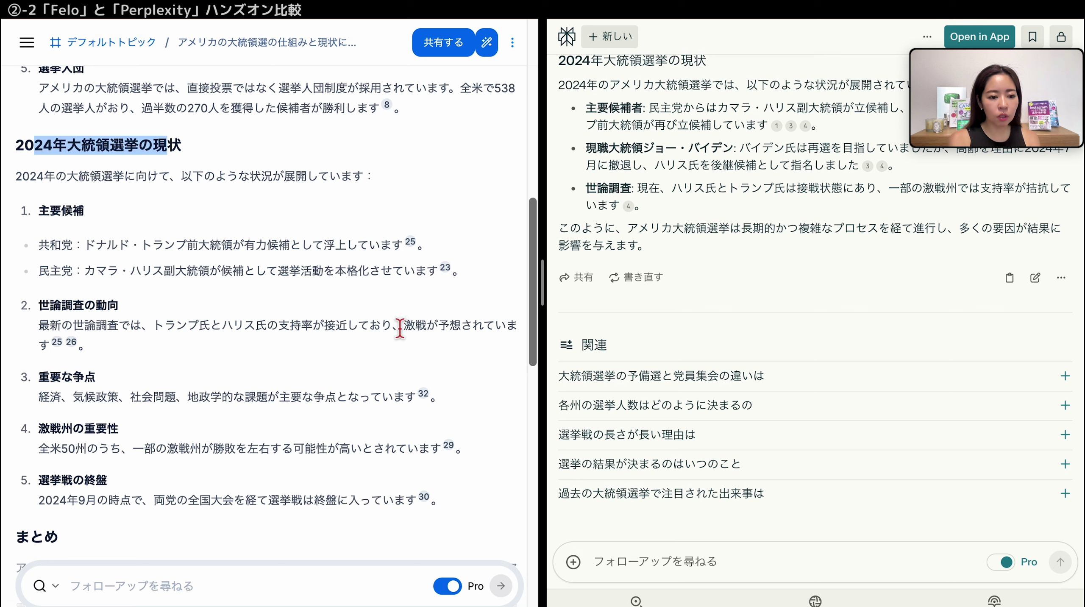
{"action": "scroll", "coordinate": [301, 404], "scroll_direction": "down", "scroll_amount": 2}
{"action": "left_click_drag", "start_coordinate": [61, 343], "coordinate": [148, 350]}
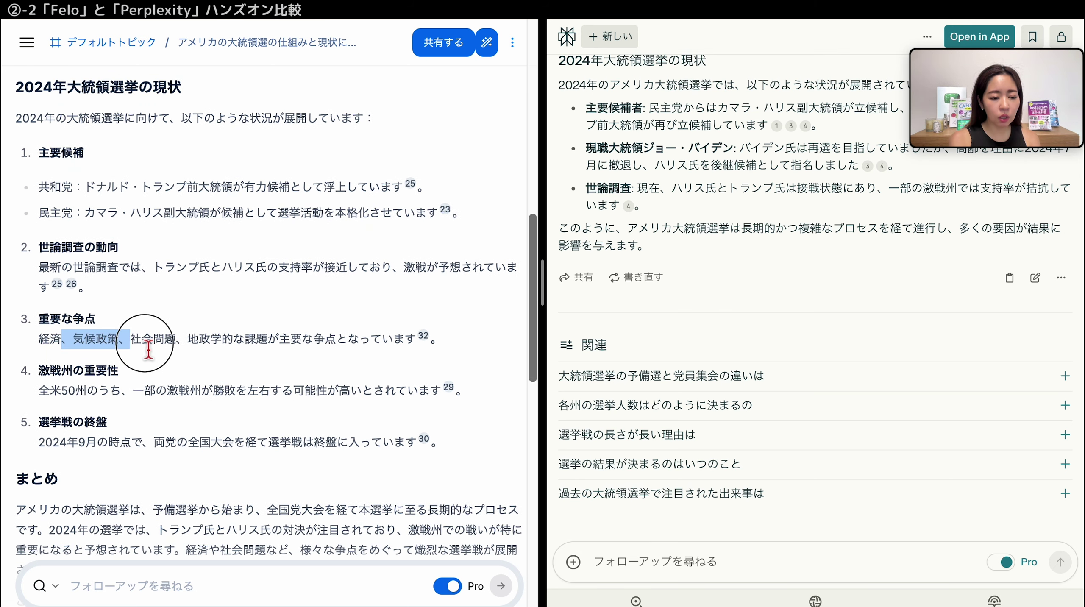
{"action": "left_click_drag", "start_coordinate": [88, 390], "coordinate": [258, 415]}
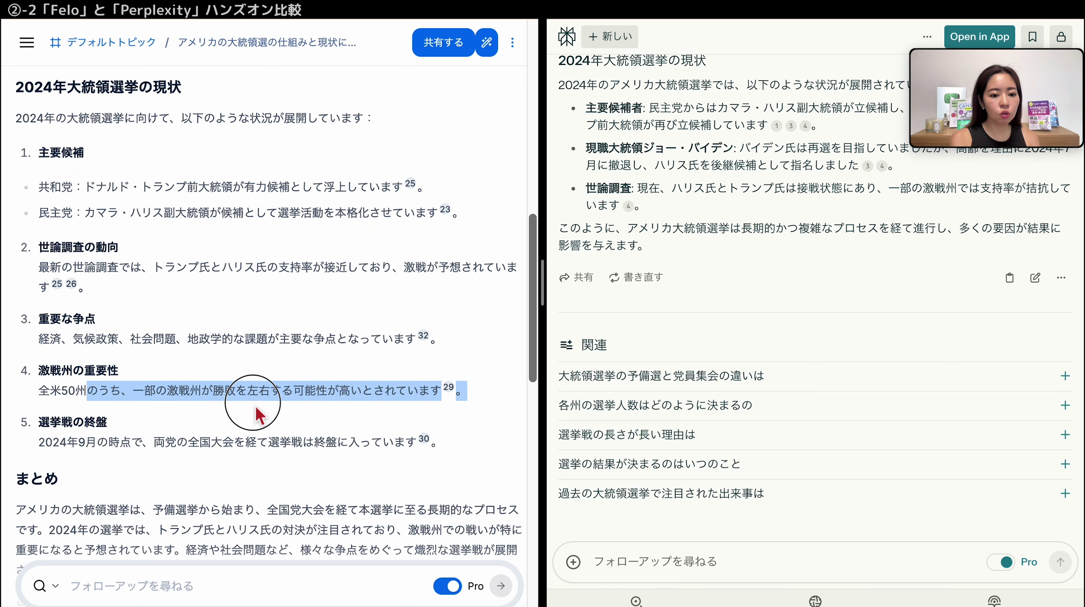
{"action": "left_click_drag", "start_coordinate": [155, 442], "coordinate": [360, 445]}
{"action": "scroll", "coordinate": [367, 454], "scroll_direction": "down", "scroll_amount": 5}
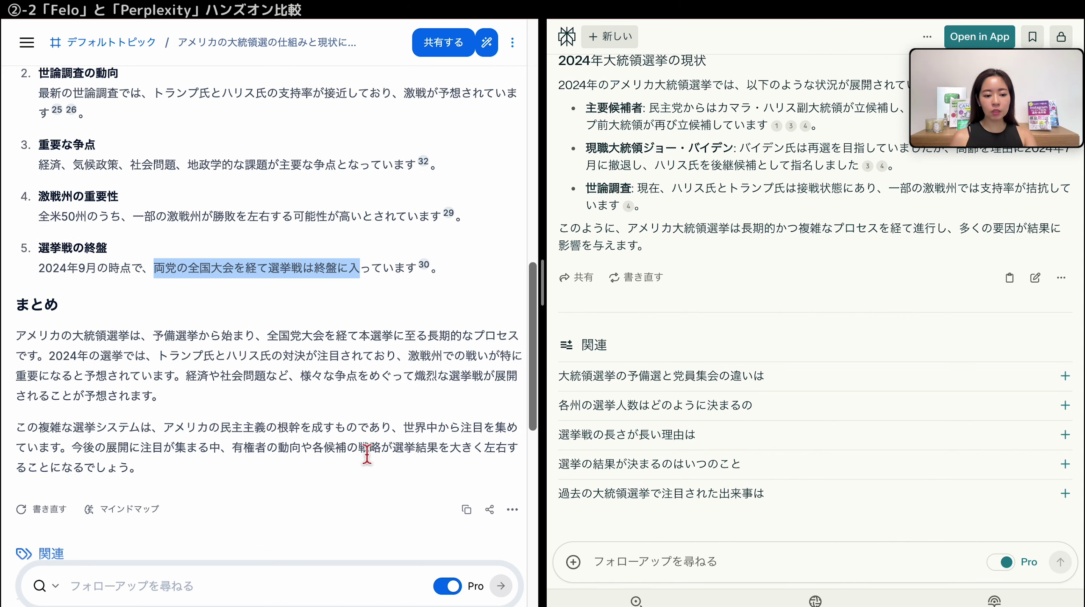
{"action": "scroll", "coordinate": [366, 455], "scroll_direction": "up", "scroll_amount": 15}
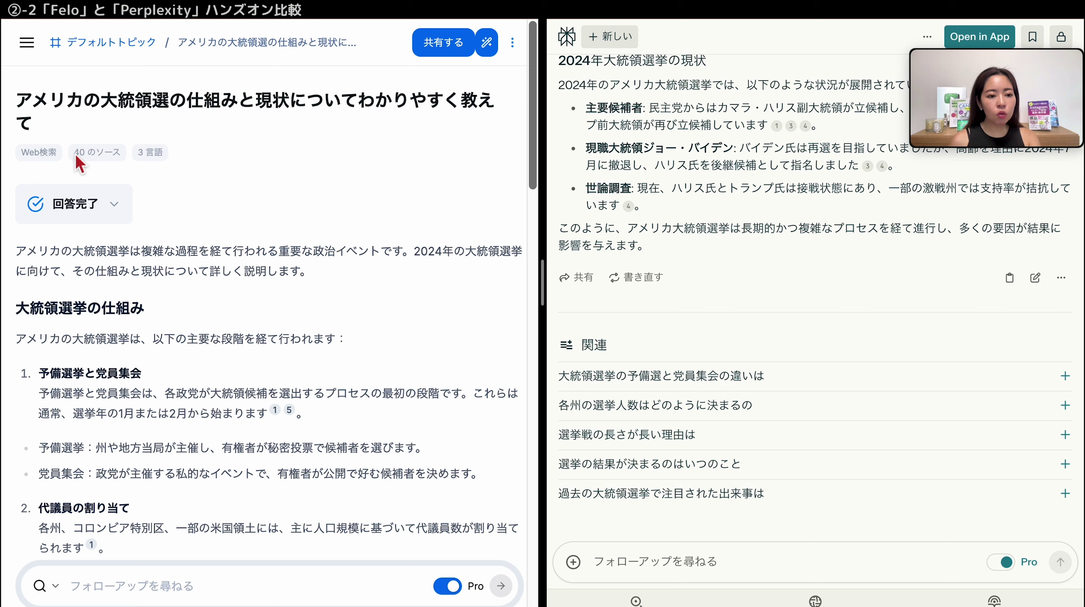
- Highlight the 3 言語 note, then read Perplexity's ソース and 回答 down to 2024年大統領選挙の現状
{"action": "left_click_drag", "start_coordinate": [137, 154], "coordinate": [172, 160]}
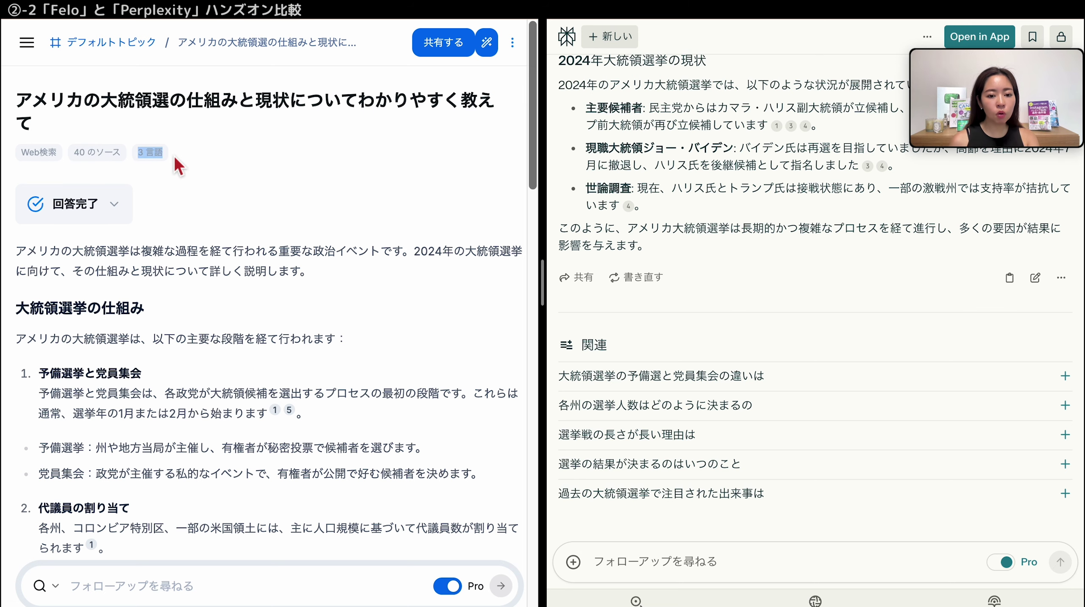
{"action": "scroll", "coordinate": [710, 359], "scroll_direction": "up", "scroll_amount": 10}
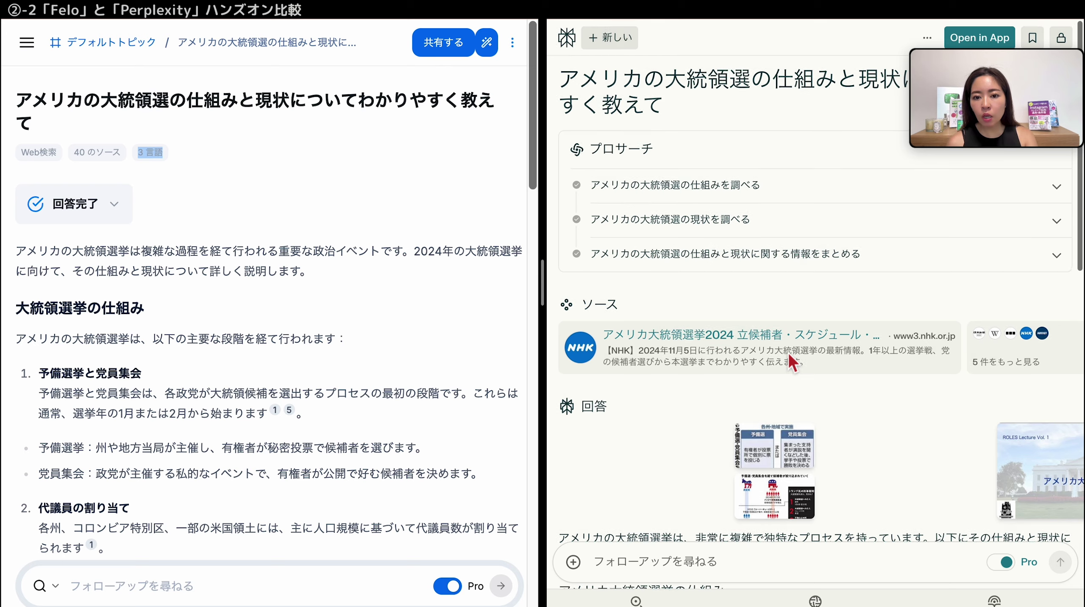
{"action": "scroll", "coordinate": [788, 352], "scroll_direction": "down", "scroll_amount": 2}
{"action": "scroll", "coordinate": [789, 352], "scroll_direction": "down", "scroll_amount": 2}
{"action": "scroll", "coordinate": [788, 354], "scroll_direction": "down", "scroll_amount": 2}
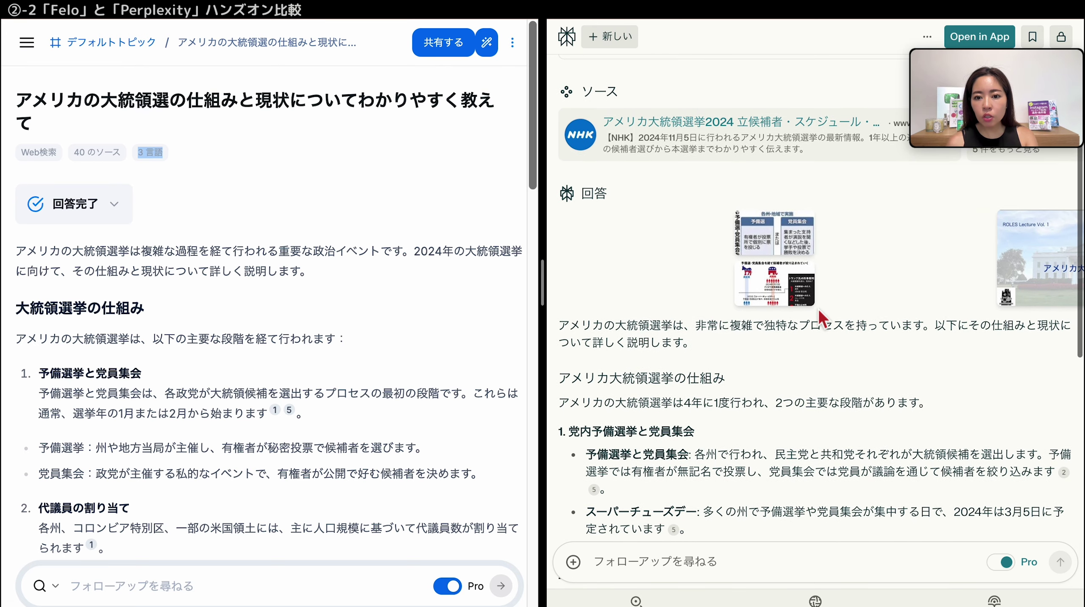
{"action": "scroll", "coordinate": [893, 302], "scroll_direction": "up", "scroll_amount": 4}
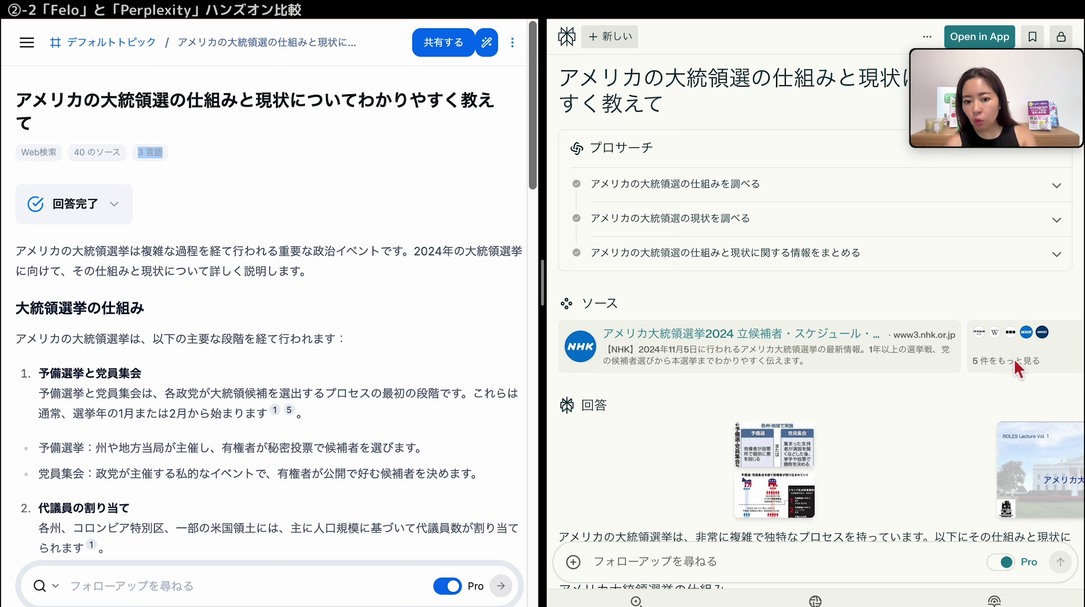
{"action": "scroll", "coordinate": [1012, 351], "scroll_direction": "down", "scroll_amount": 5}
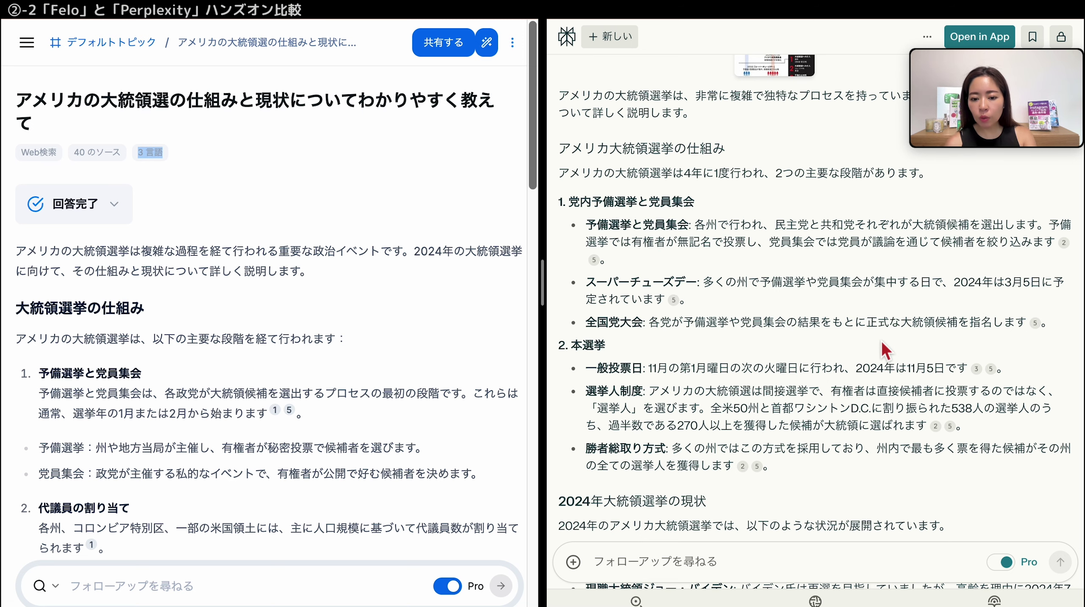
{"action": "scroll", "coordinate": [353, 480], "scroll_direction": "down", "scroll_amount": 5}
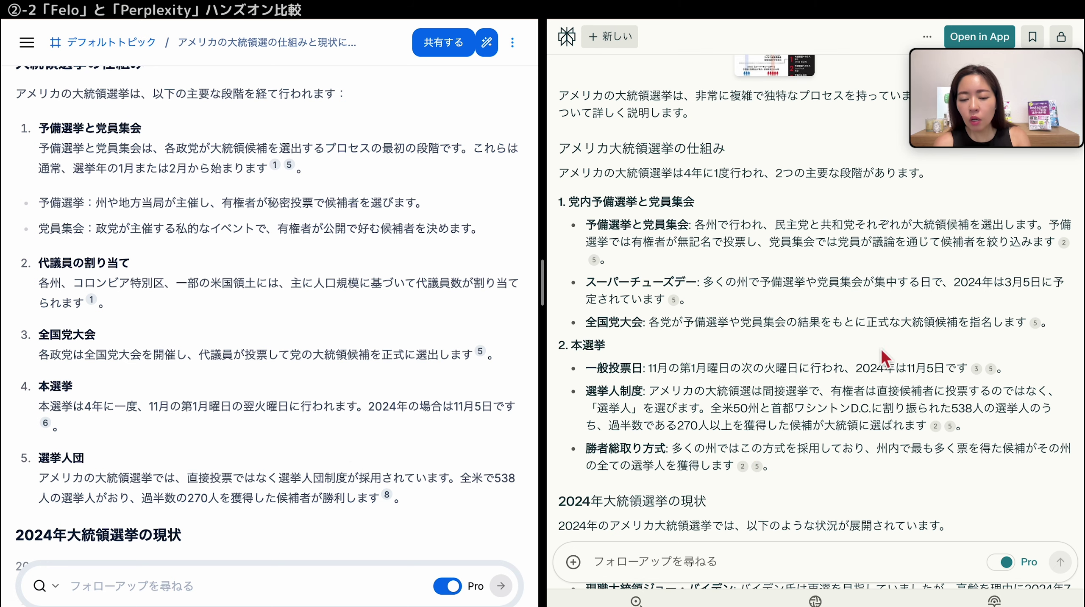
{"action": "scroll", "coordinate": [818, 438], "scroll_direction": "down", "scroll_amount": 4}
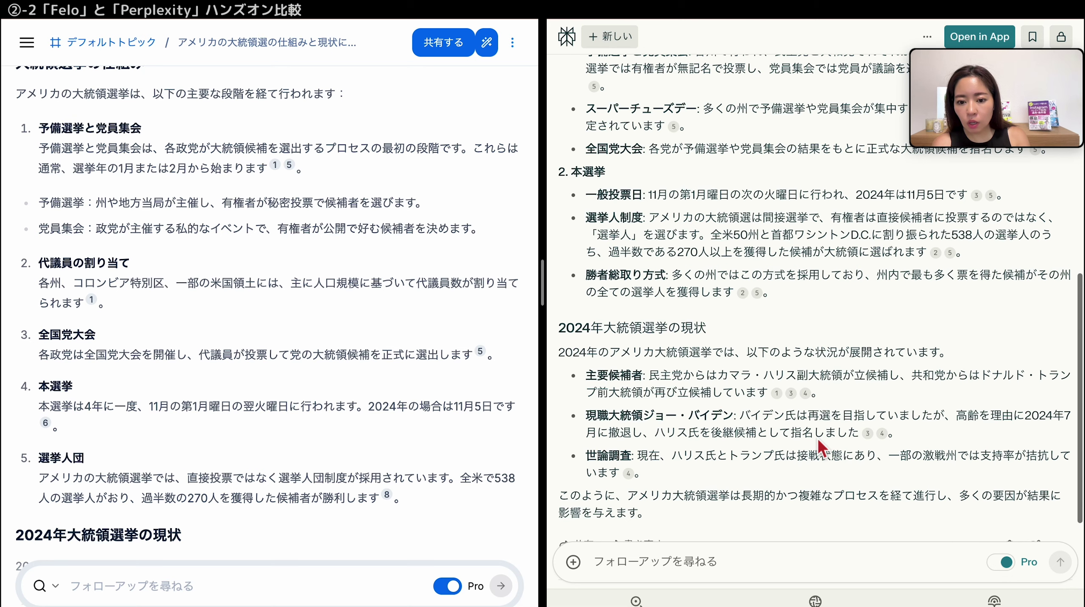
{"action": "scroll", "coordinate": [818, 438], "scroll_direction": "down", "scroll_amount": 2}
{"action": "scroll", "coordinate": [817, 438], "scroll_direction": "down", "scroll_amount": 1}
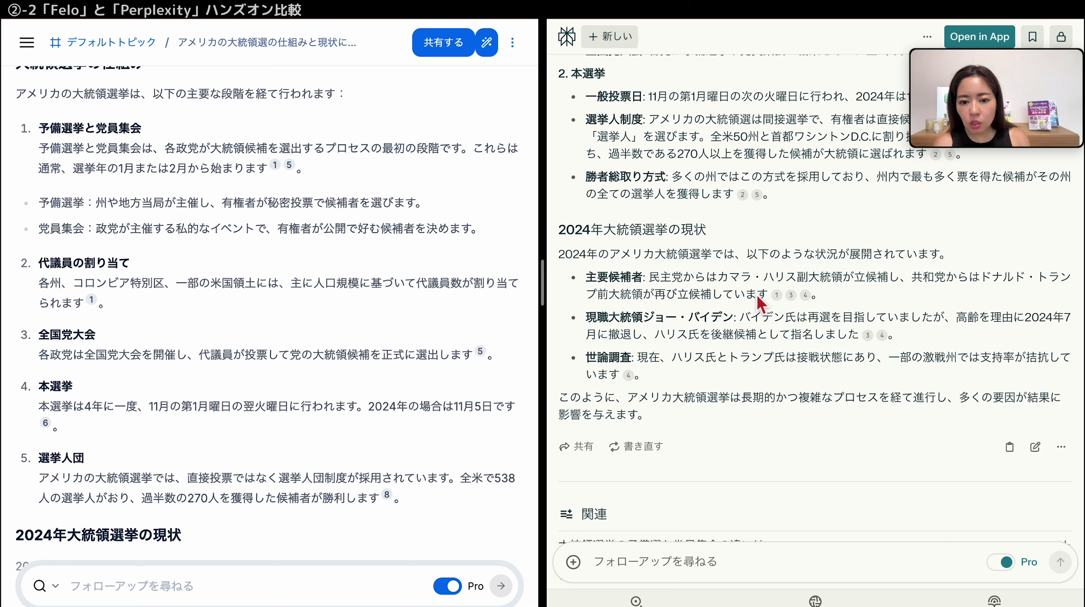
{"action": "scroll", "coordinate": [232, 332], "scroll_direction": "down", "scroll_amount": 3}
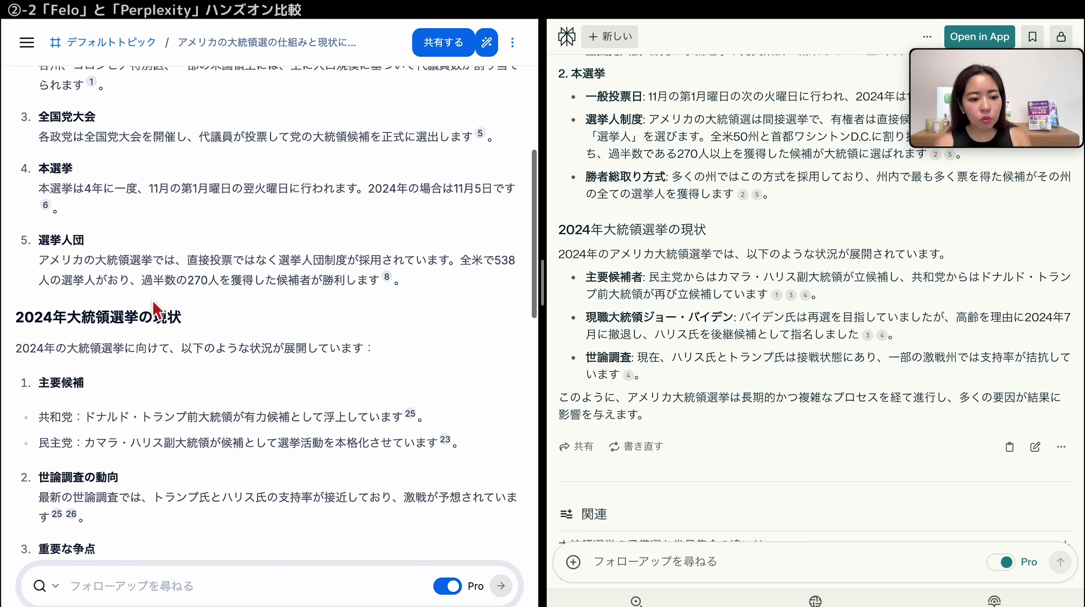
- Highlight Felo's Republican and Democratic candidate lines, then read on through まとめ and 関連
{"action": "scroll", "coordinate": [152, 300], "scroll_direction": "down", "scroll_amount": 5}
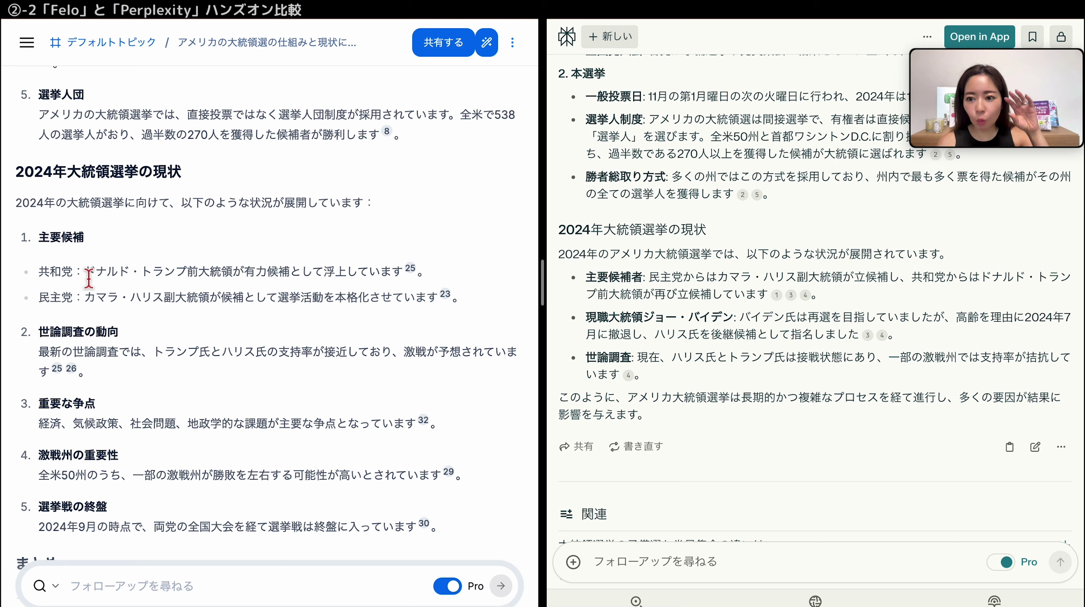
{"action": "left_click_drag", "start_coordinate": [88, 277], "coordinate": [402, 283]}
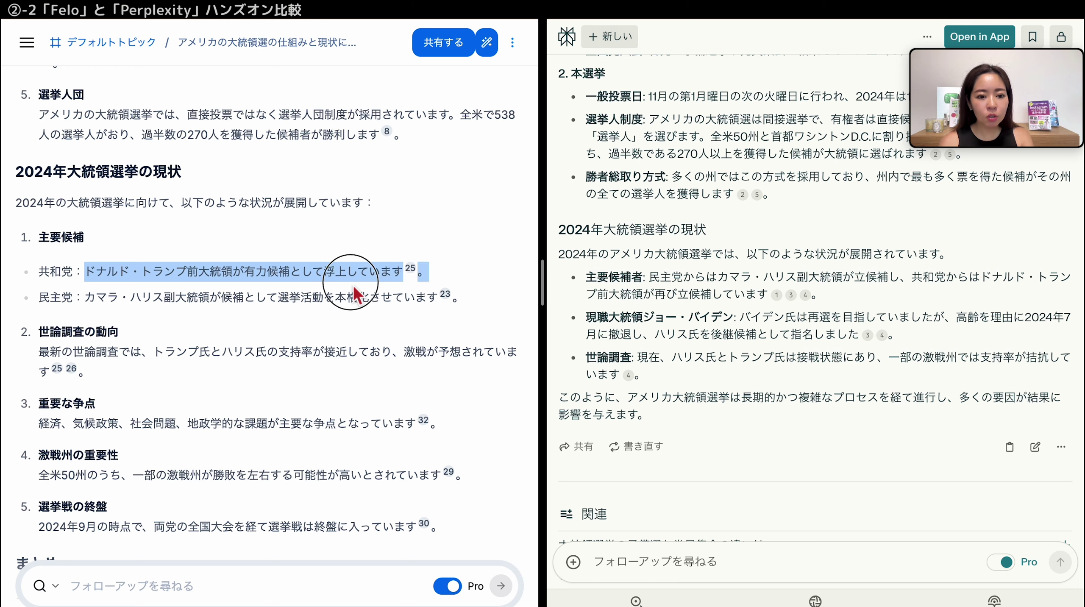
{"action": "left_click_drag", "start_coordinate": [221, 297], "coordinate": [440, 315]}
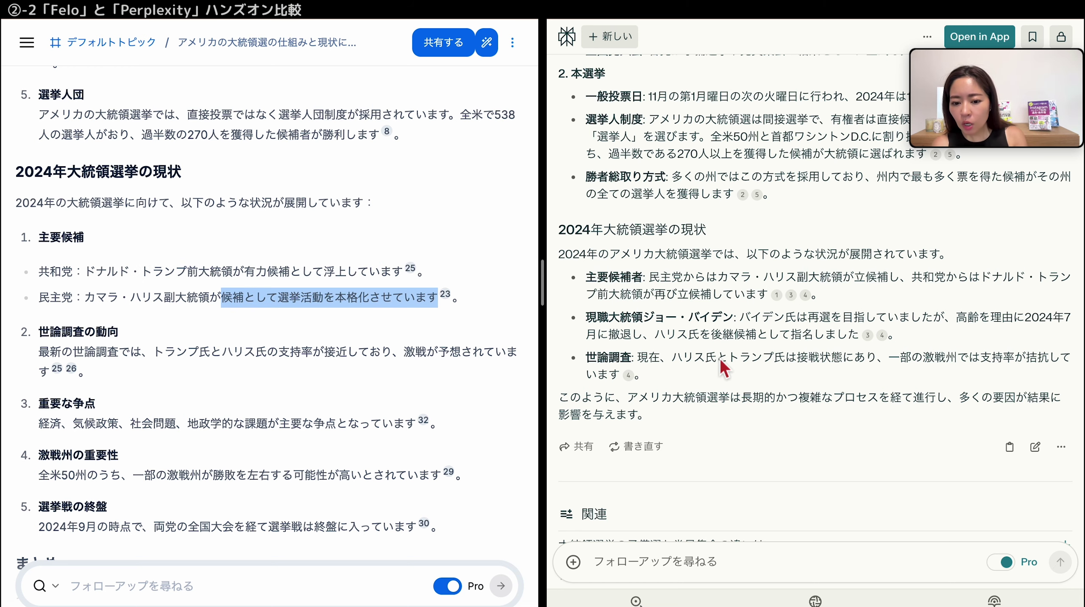
{"action": "scroll", "coordinate": [720, 358], "scroll_direction": "up", "scroll_amount": 2}
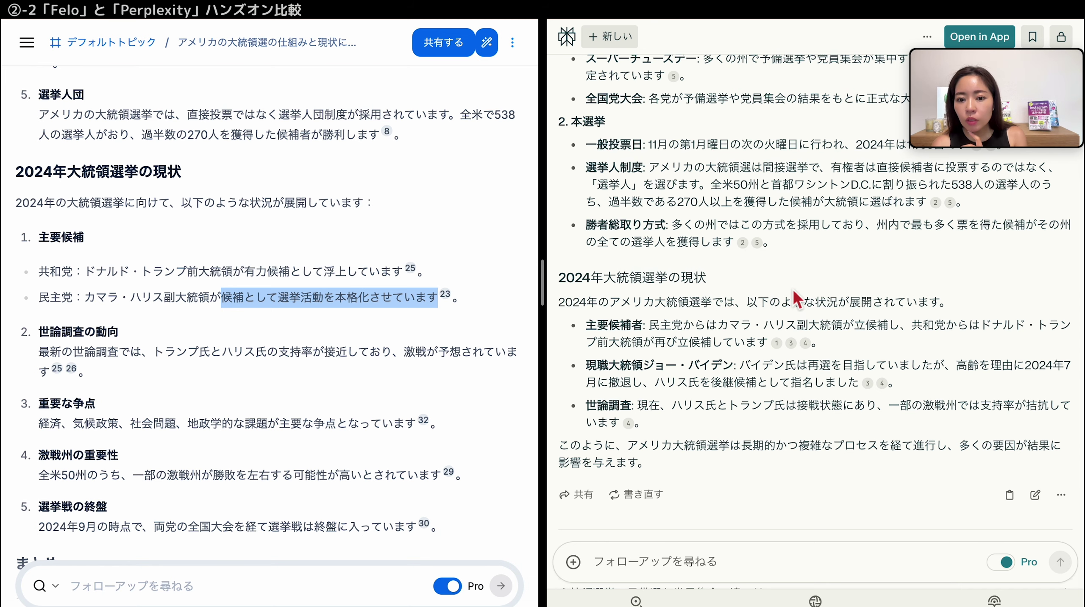
{"action": "scroll", "coordinate": [795, 298], "scroll_direction": "down", "scroll_amount": 2}
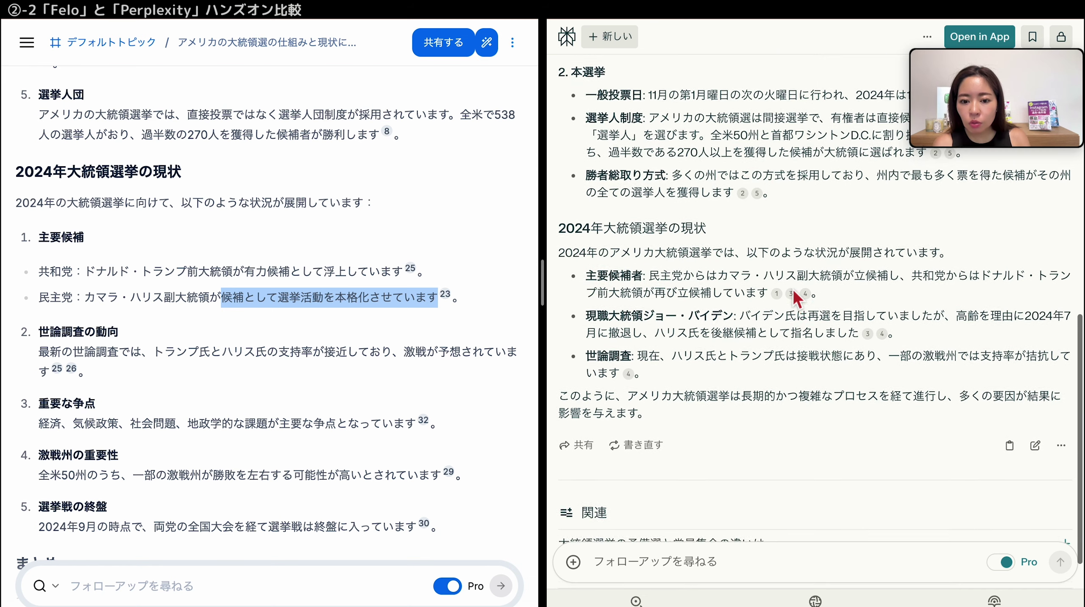
{"action": "scroll", "coordinate": [795, 298], "scroll_direction": "down", "scroll_amount": 2}
{"action": "left_click", "coordinate": [836, 335]}
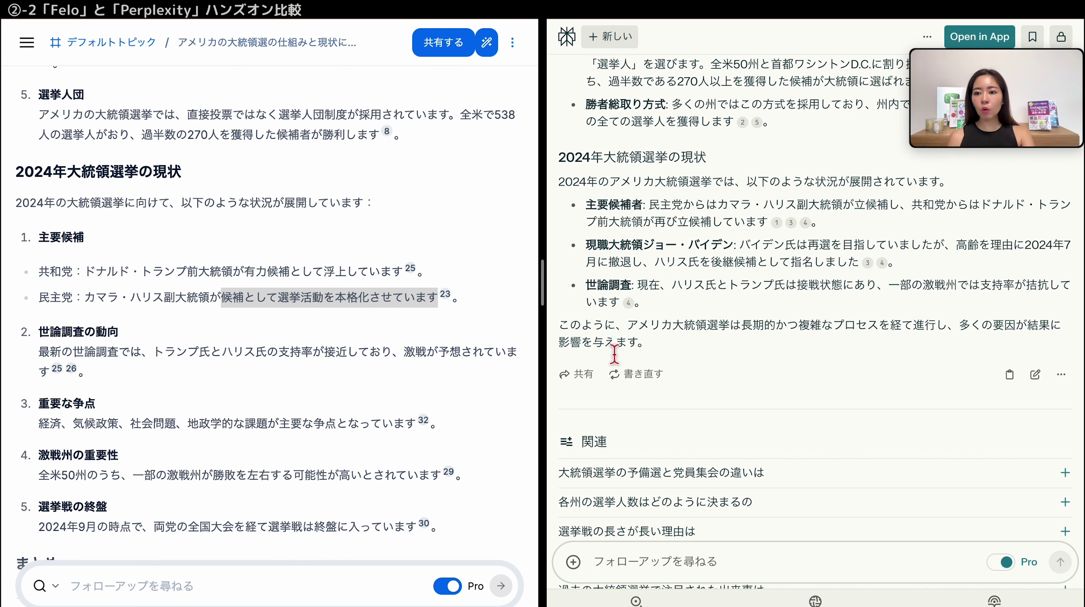
{"action": "scroll", "coordinate": [434, 410], "scroll_direction": "down", "scroll_amount": 8}
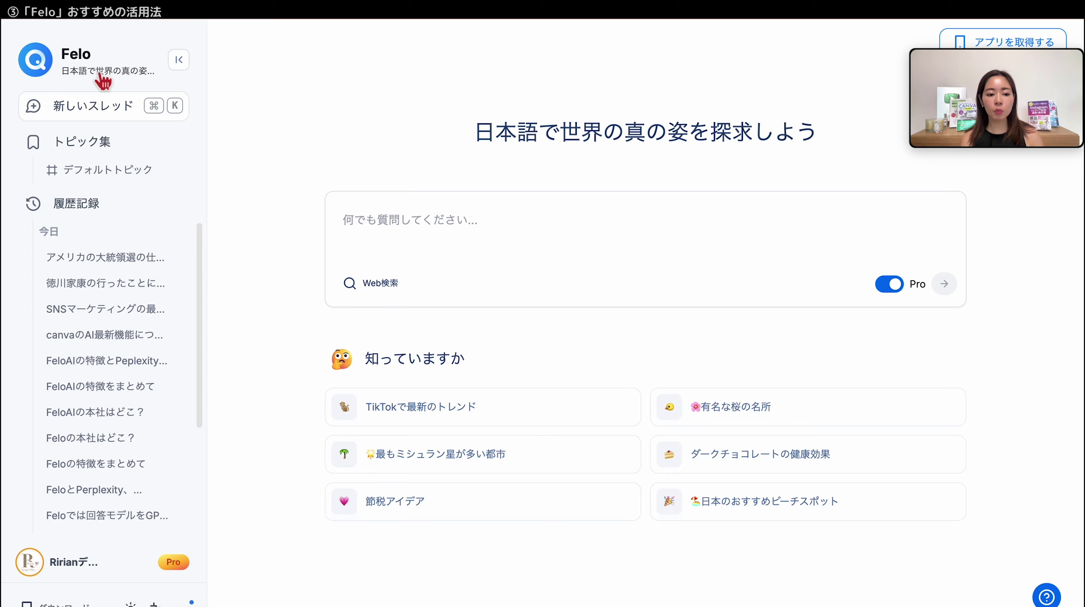
- Reopen the past Felo thread on SNS marketing trends from the history sidebar
{"action": "left_click", "coordinate": [141, 308]}
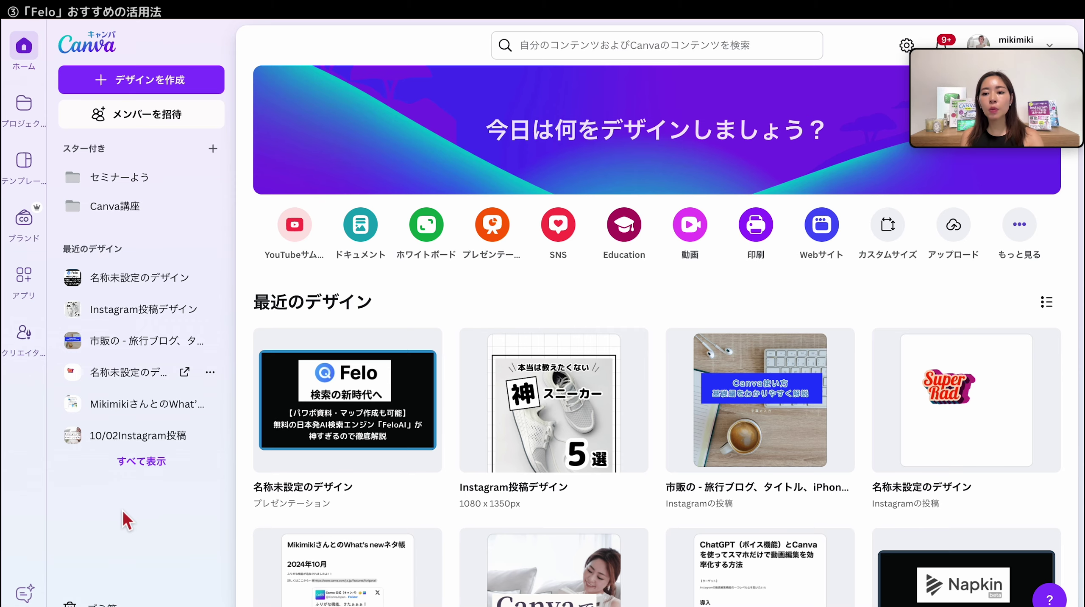
- Start a new Canva design by uploading the SNS marketing .pptx file
{"action": "left_click", "coordinate": [953, 225]}
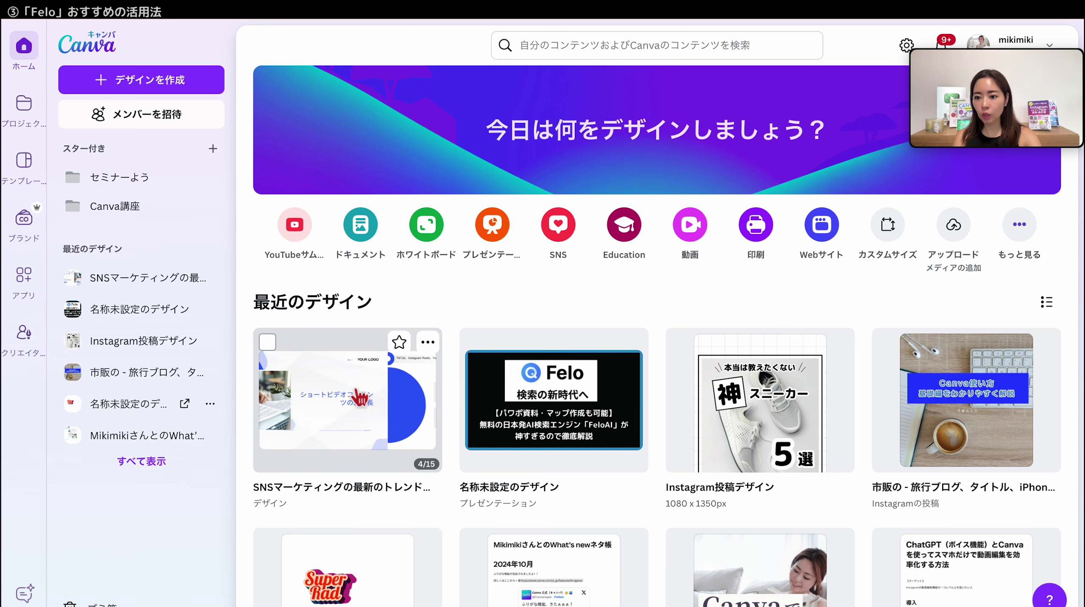
- Open the imported SNS marketing deck and look through its slides
{"action": "left_click", "coordinate": [364, 396]}
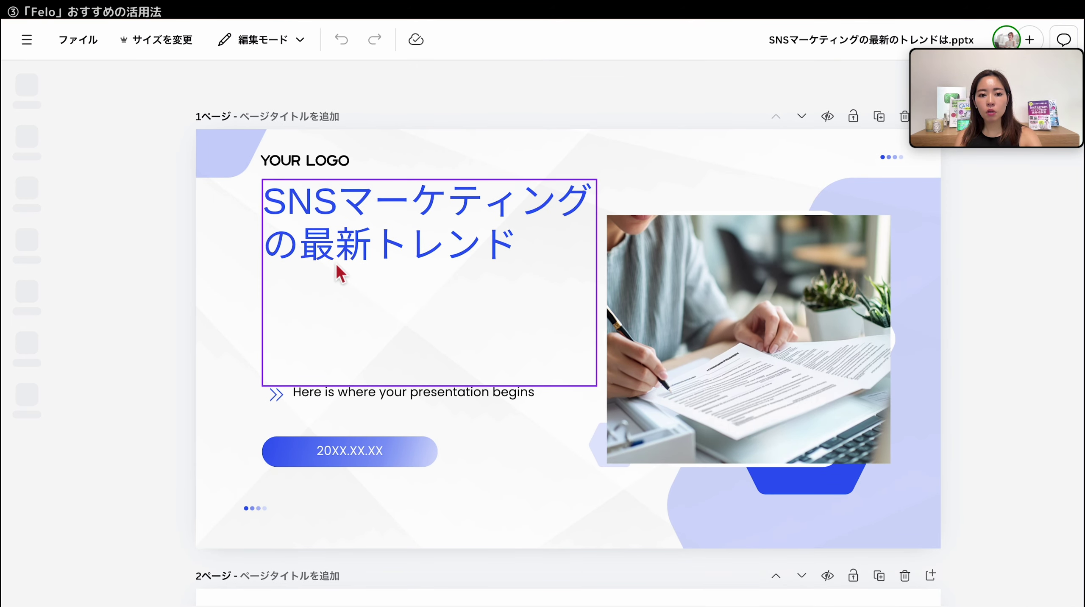
{"action": "scroll", "coordinate": [346, 277], "scroll_direction": "down", "scroll_amount": 2}
{"action": "scroll", "coordinate": [346, 276], "scroll_direction": "down", "scroll_amount": 3}
{"action": "scroll", "coordinate": [346, 277], "scroll_direction": "down", "scroll_amount": 4}
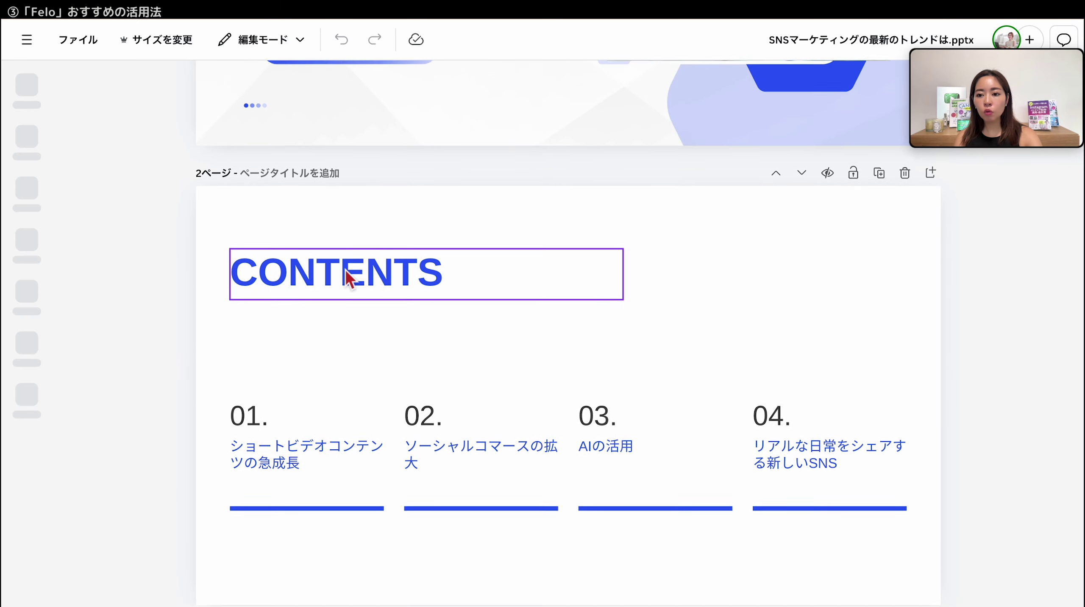
{"action": "scroll", "coordinate": [347, 279], "scroll_direction": "down", "scroll_amount": 6}
{"action": "scroll", "coordinate": [380, 351], "scroll_direction": "down", "scroll_amount": 7}
{"action": "scroll", "coordinate": [378, 349], "scroll_direction": "up", "scroll_amount": 6}
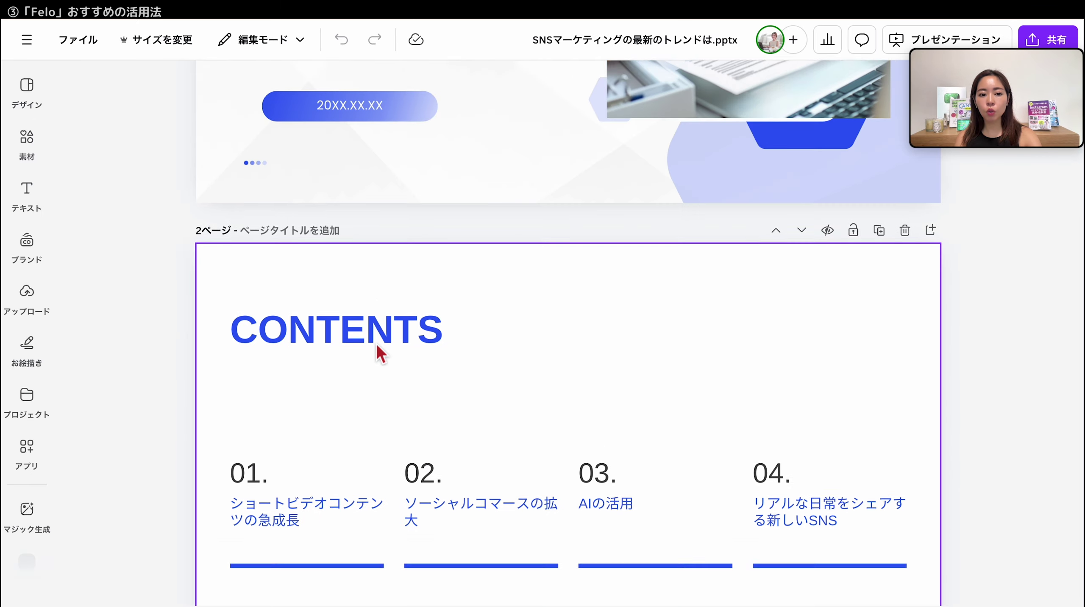
{"action": "scroll", "coordinate": [377, 346], "scroll_direction": "up", "scroll_amount": 3}
{"action": "scroll", "coordinate": [376, 347], "scroll_direction": "up", "scroll_amount": 2}
- Move slide 1's title lower and bring up the elements library search
{"action": "left_click", "coordinate": [688, 330]}
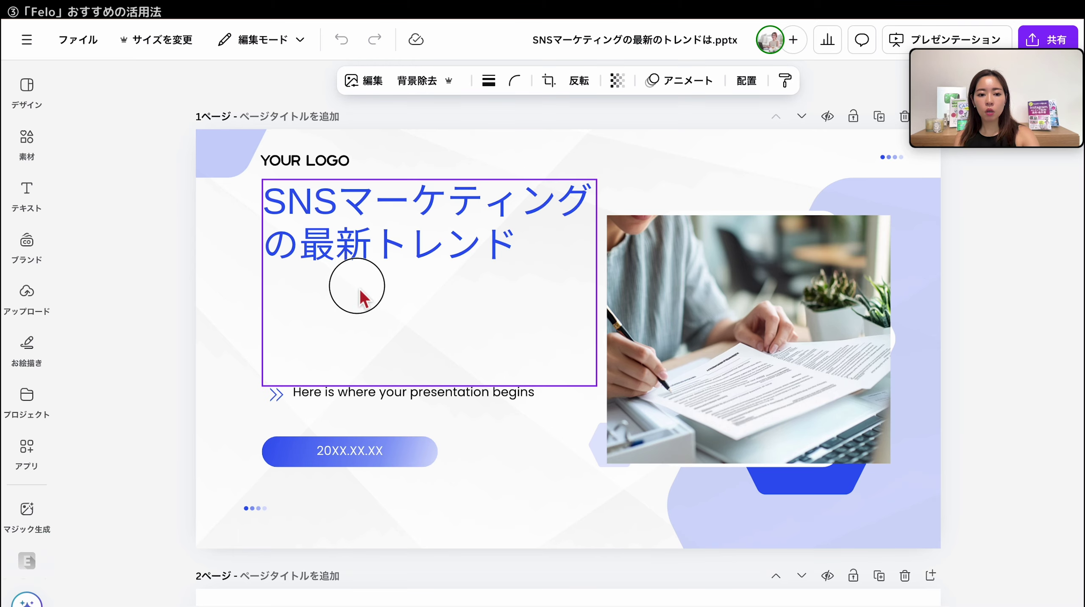
{"action": "left_click_drag", "start_coordinate": [363, 291], "coordinate": [363, 368]}
{"action": "left_click", "coordinate": [33, 144]}
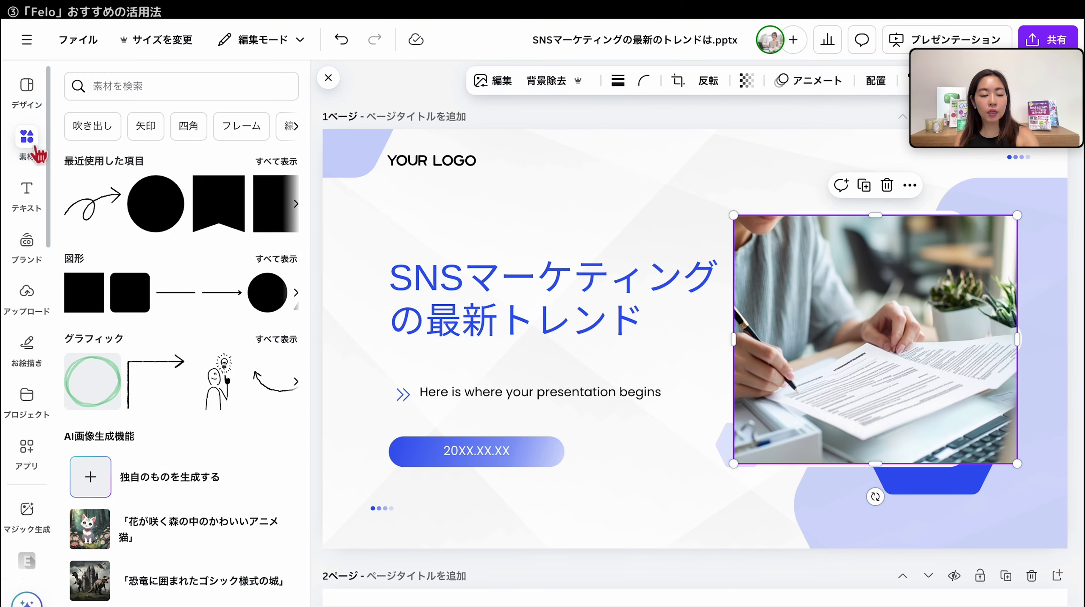
{"action": "left_click", "coordinate": [108, 98]}
- Search photos for 'SNS マーケティング' and swap the title photo for the laptop-and-icons image
{"action": "type", "text": "SNS マーケティング"}
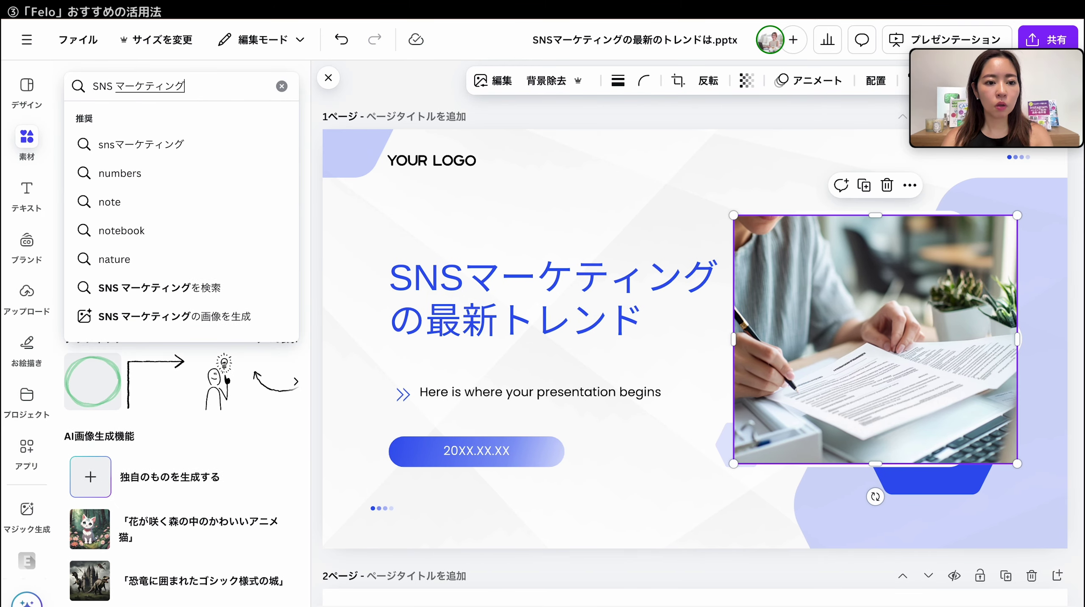
{"action": "key", "text": "Return"}
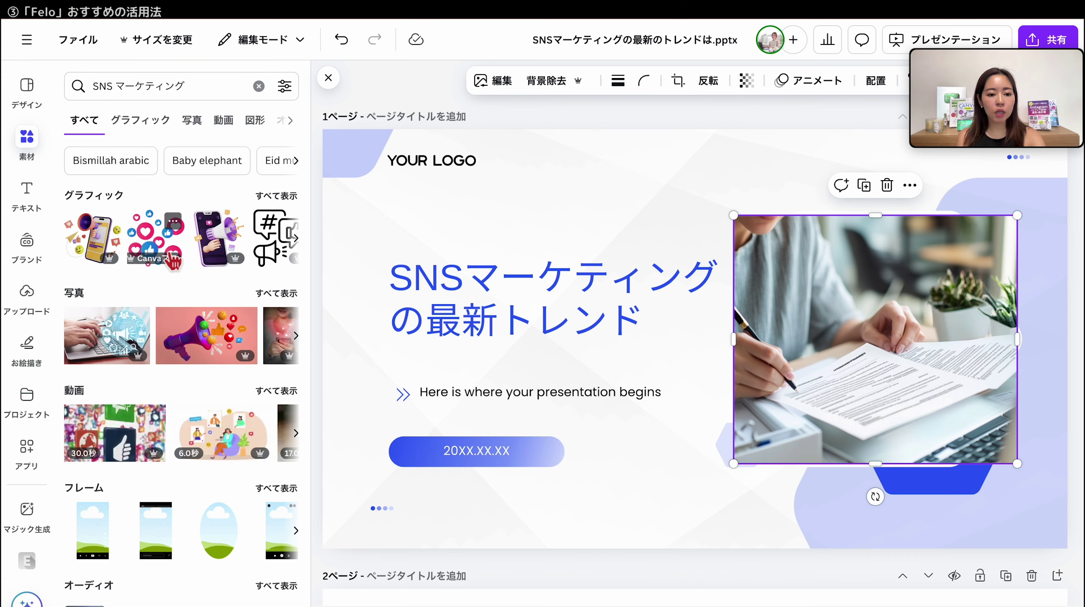
{"action": "left_click", "coordinate": [189, 125]}
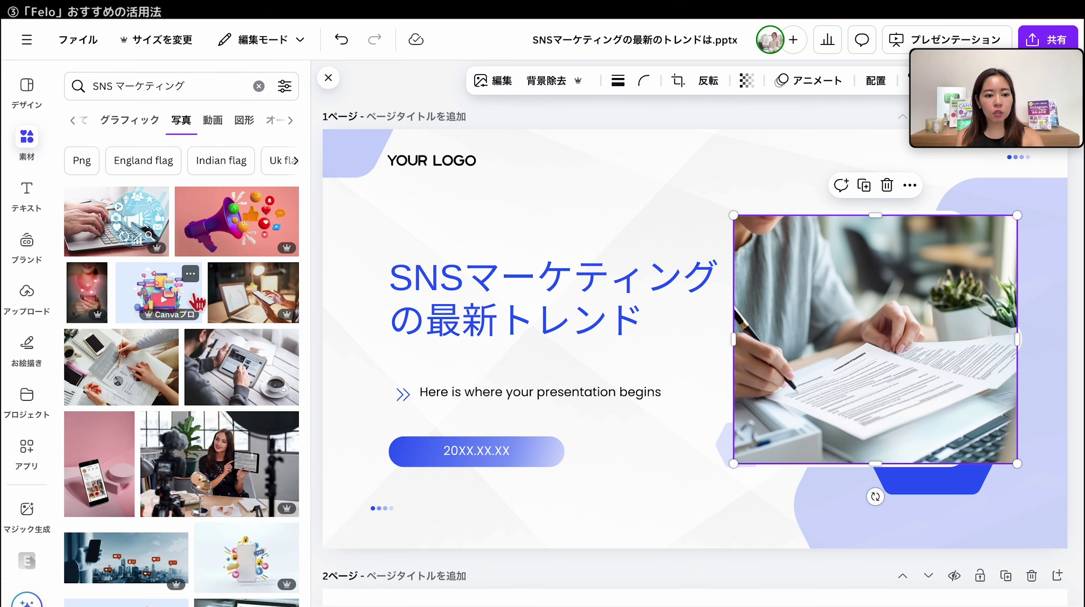
{"action": "scroll", "coordinate": [221, 383], "scroll_direction": "down", "scroll_amount": 2}
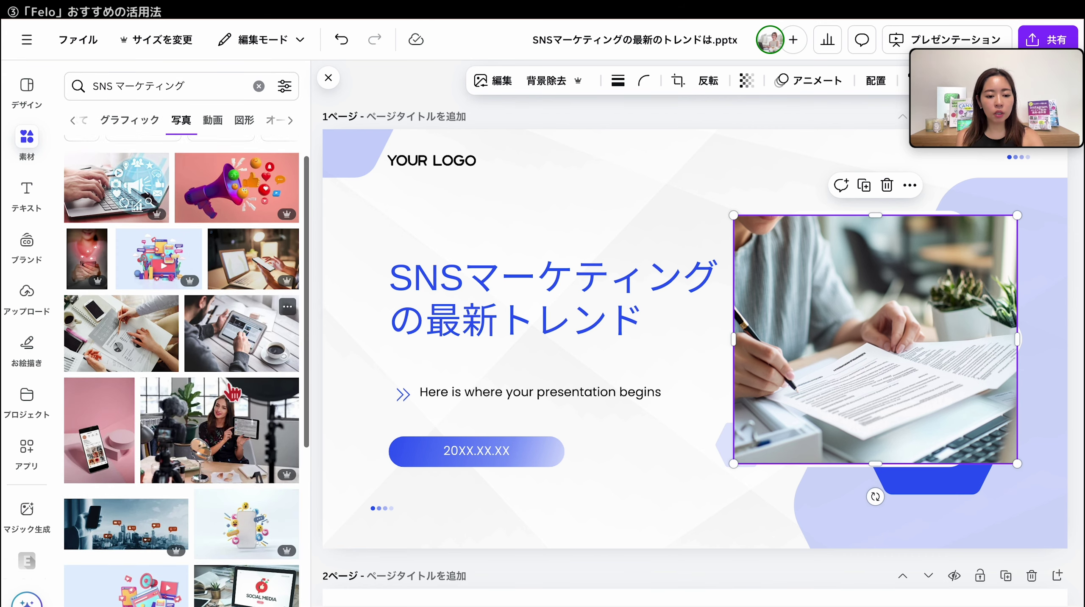
{"action": "mouse_move", "coordinate": [220, 464]}
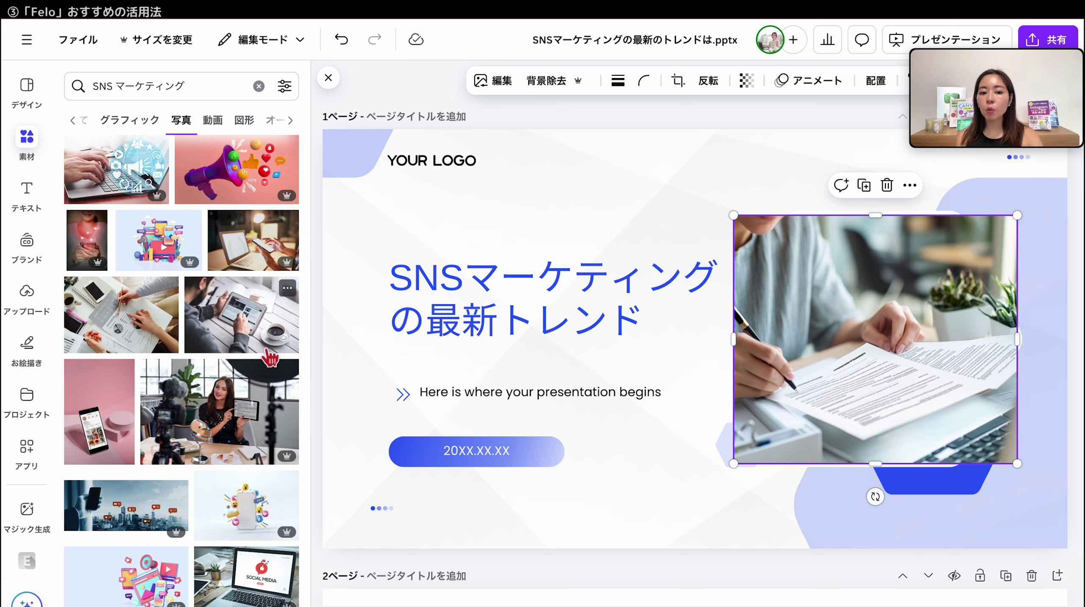
{"action": "mouse_move", "coordinate": [282, 469]}
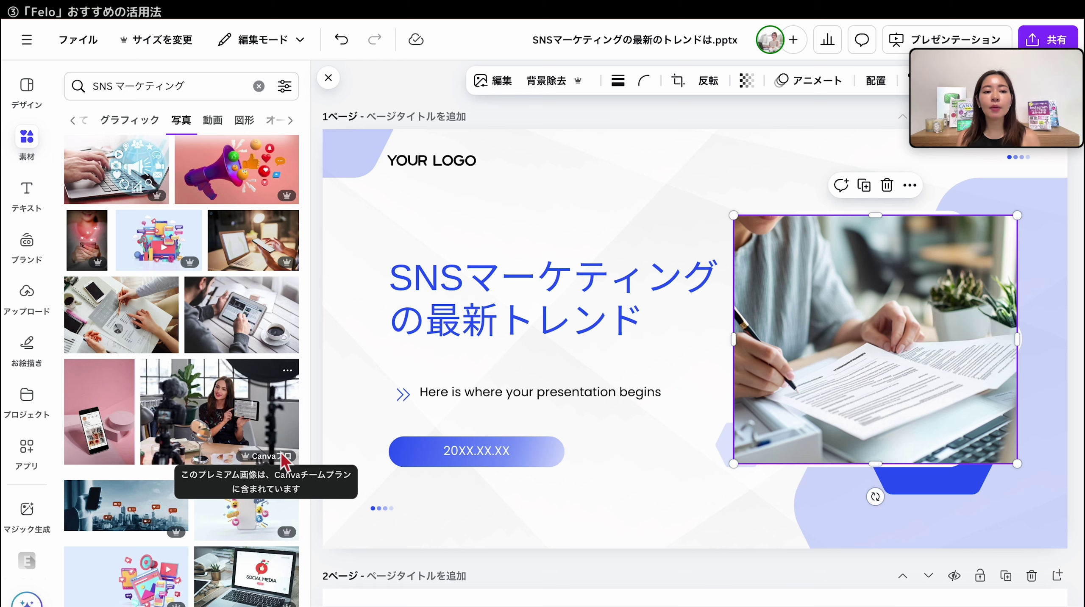
{"action": "scroll", "coordinate": [126, 195], "scroll_direction": "up", "scroll_amount": 2}
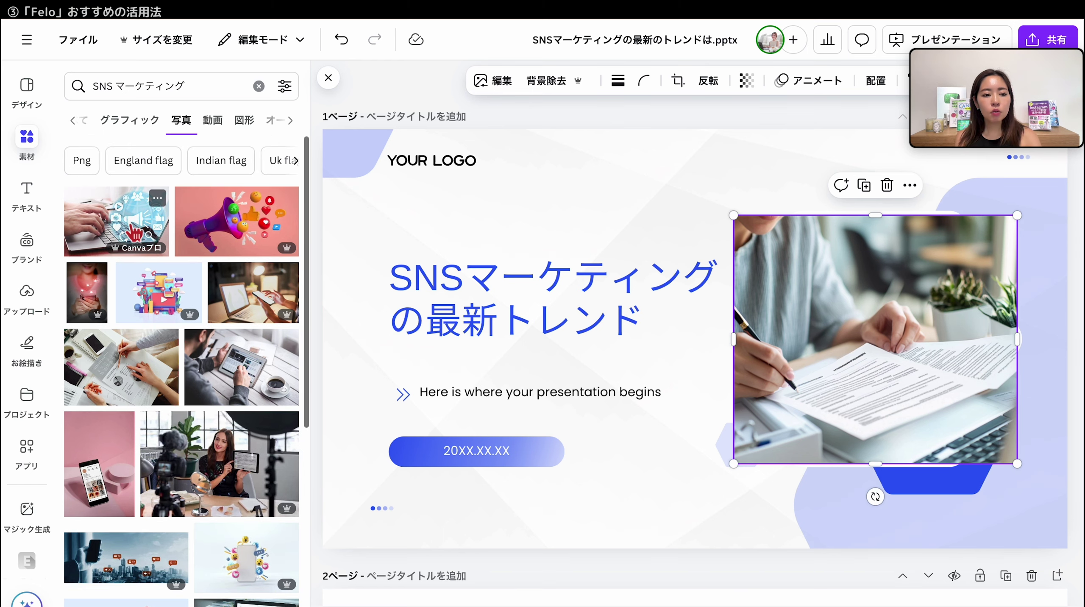
{"action": "left_click_drag", "start_coordinate": [135, 236], "coordinate": [820, 340]}
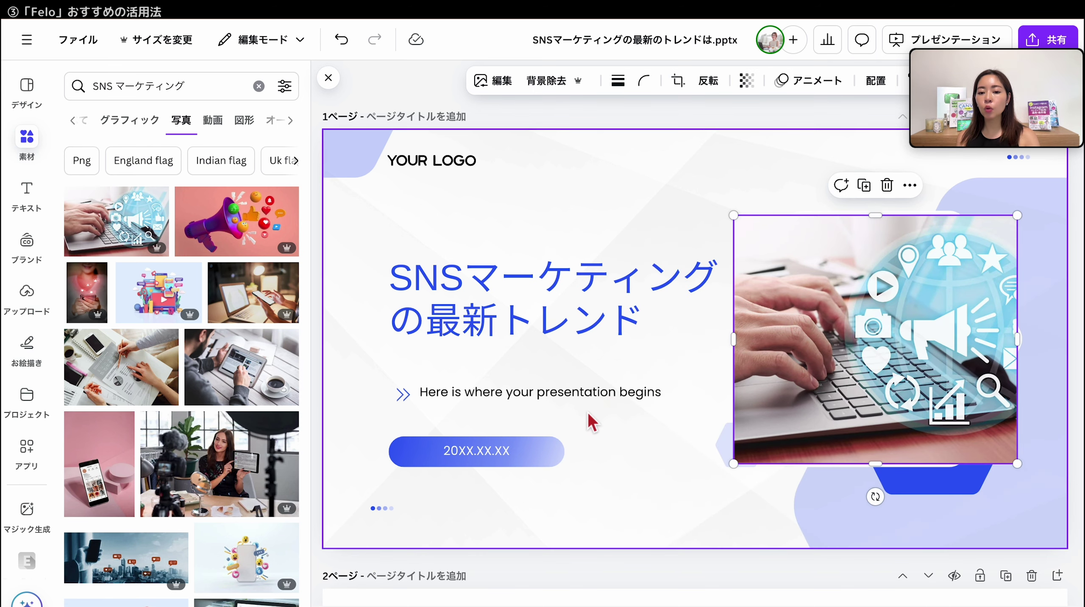
{"action": "left_click", "coordinate": [563, 290]}
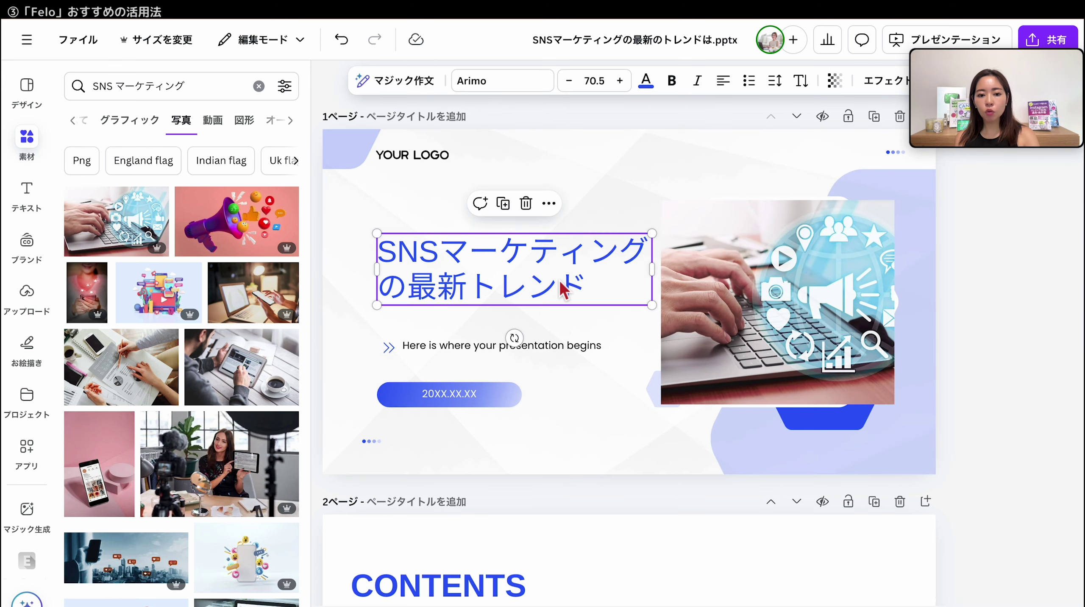
- Apply UDデジタル教科書体NPL Bold, found by searching 教科書, to all text in the deck
{"action": "left_click_drag", "start_coordinate": [563, 290], "coordinate": [561, 292]}
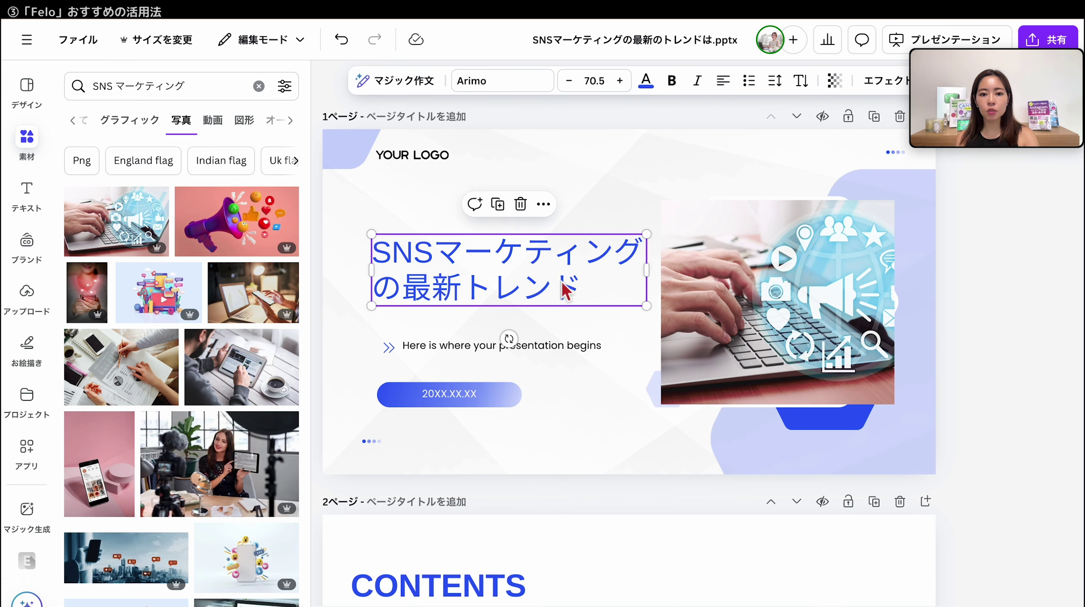
{"action": "left_click", "coordinate": [531, 85]}
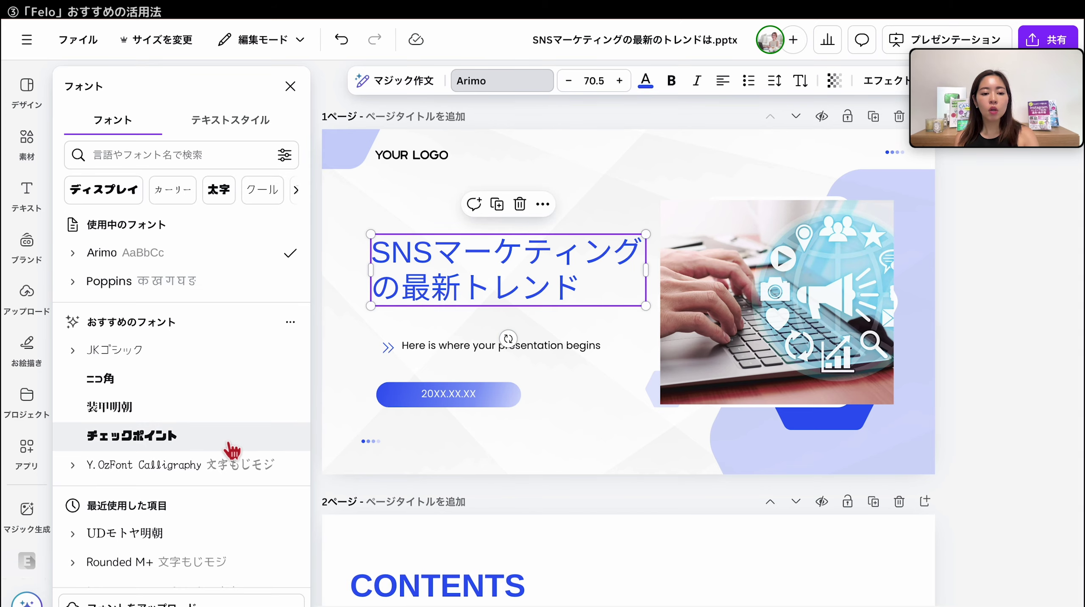
{"action": "scroll", "coordinate": [230, 448], "scroll_direction": "down", "scroll_amount": 5}
{"action": "scroll", "coordinate": [230, 448], "scroll_direction": "down", "scroll_amount": 5}
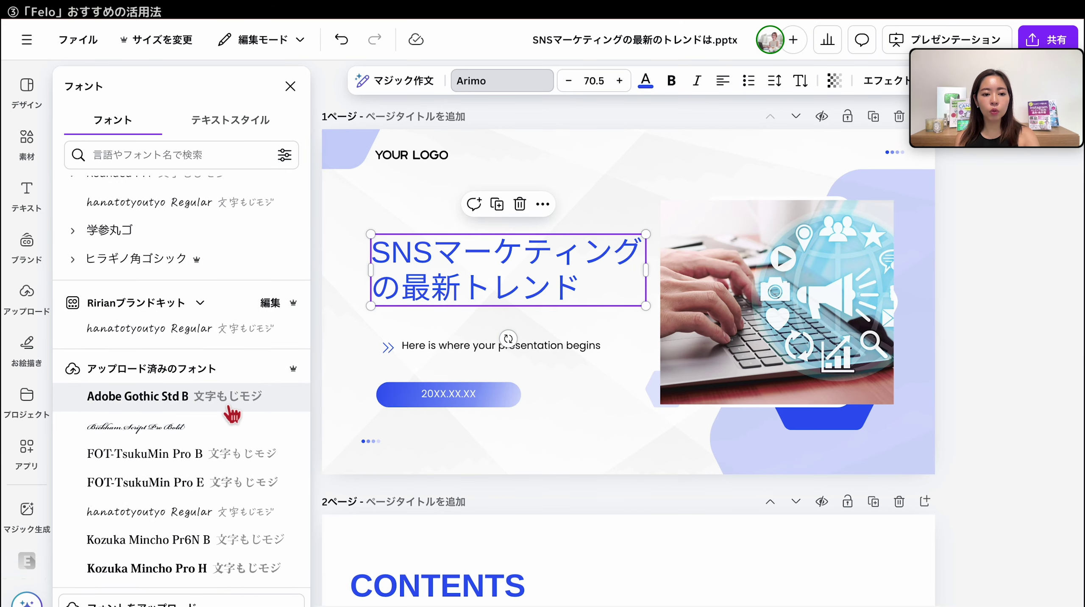
{"action": "scroll", "coordinate": [232, 415], "scroll_direction": "down", "scroll_amount": 5}
{"action": "scroll", "coordinate": [232, 414], "scroll_direction": "down", "scroll_amount": 4}
{"action": "scroll", "coordinate": [231, 415], "scroll_direction": "down", "scroll_amount": 2}
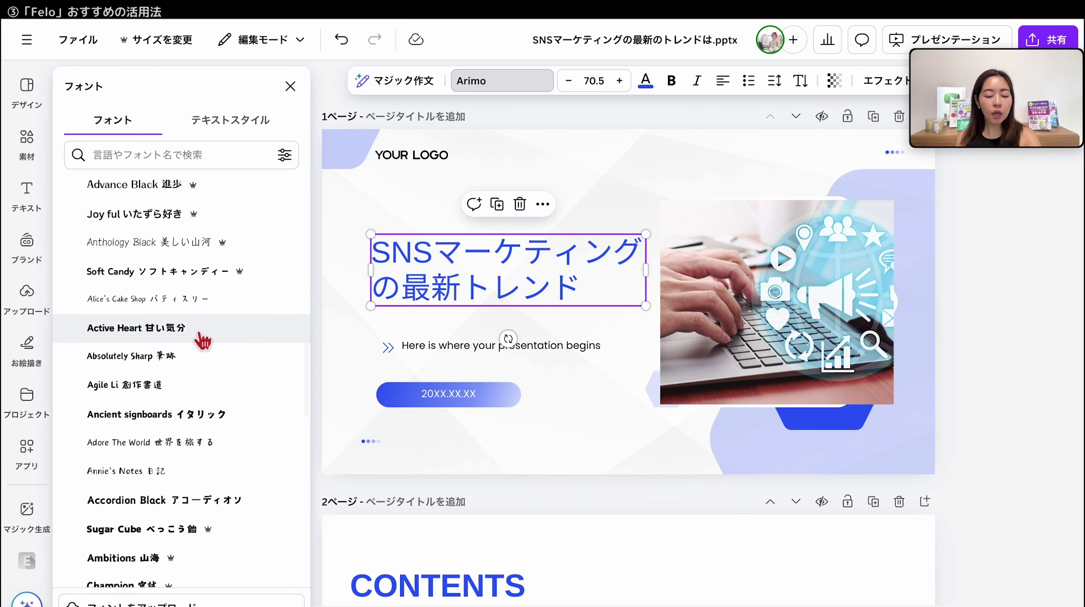
{"action": "scroll", "coordinate": [203, 336], "scroll_direction": "down", "scroll_amount": 5}
{"action": "scroll", "coordinate": [203, 335], "scroll_direction": "down", "scroll_amount": 5}
{"action": "scroll", "coordinate": [203, 336], "scroll_direction": "down", "scroll_amount": 5}
{"action": "scroll", "coordinate": [204, 340], "scroll_direction": "down", "scroll_amount": 2}
{"action": "scroll", "coordinate": [201, 340], "scroll_direction": "down", "scroll_amount": 5}
{"action": "left_click", "coordinate": [117, 153]}
{"action": "type", "text": "教科書"}
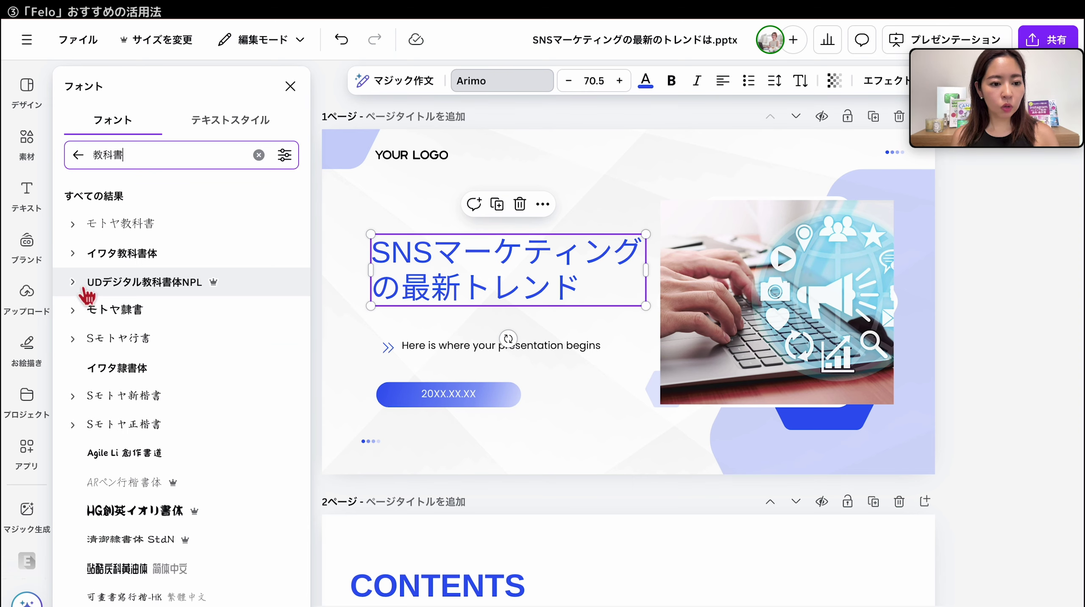
{"action": "left_click", "coordinate": [88, 285]}
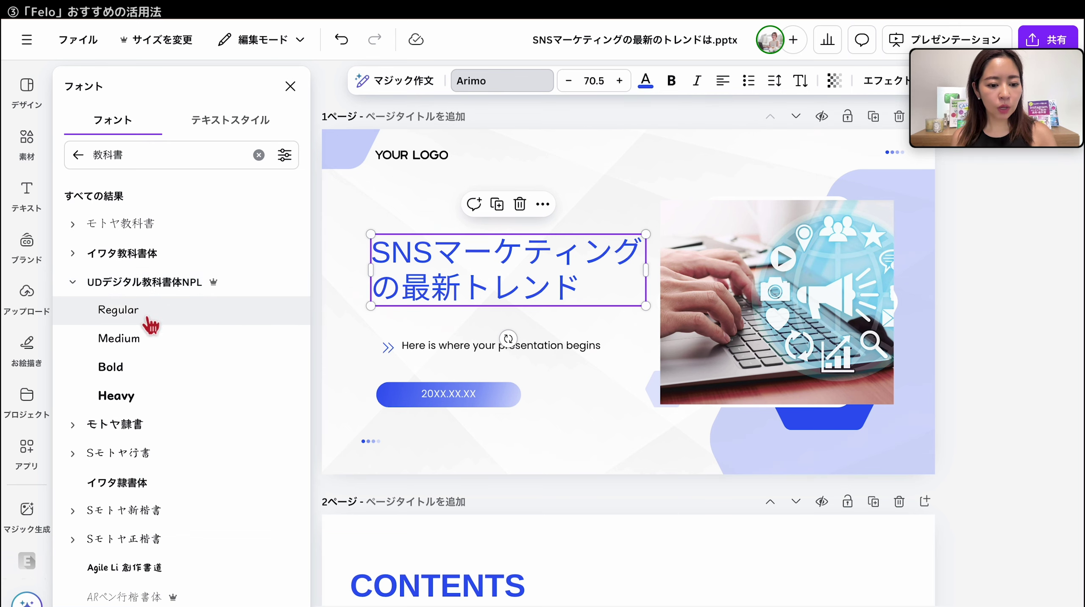
{"action": "left_click", "coordinate": [128, 376]}
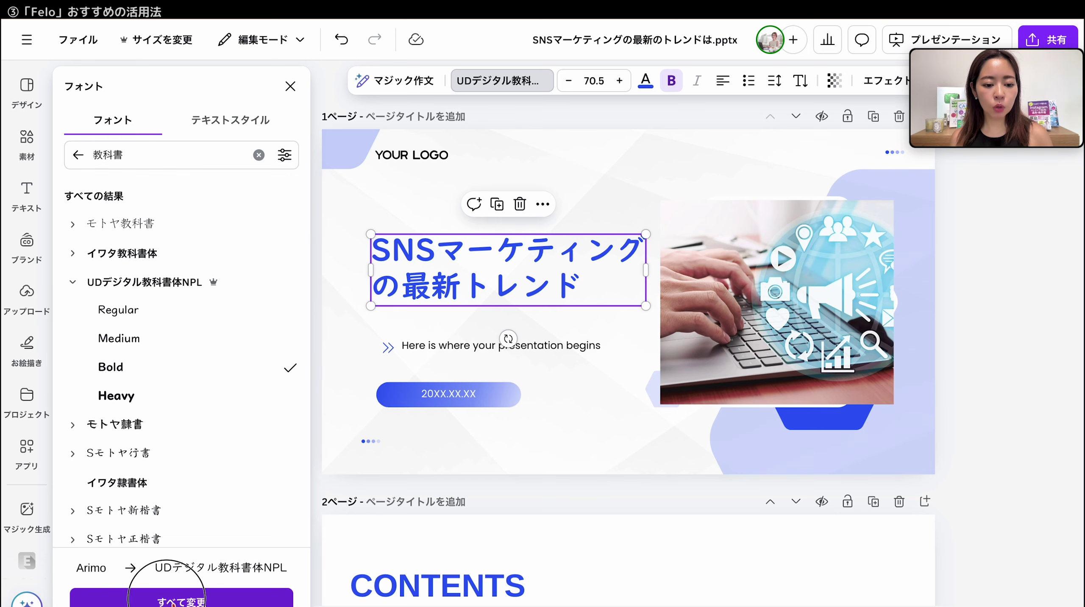
{"action": "left_click", "coordinate": [170, 601]}
- Make the page 3 heading bold
{"action": "scroll", "coordinate": [474, 545], "scroll_direction": "down", "scroll_amount": 3}
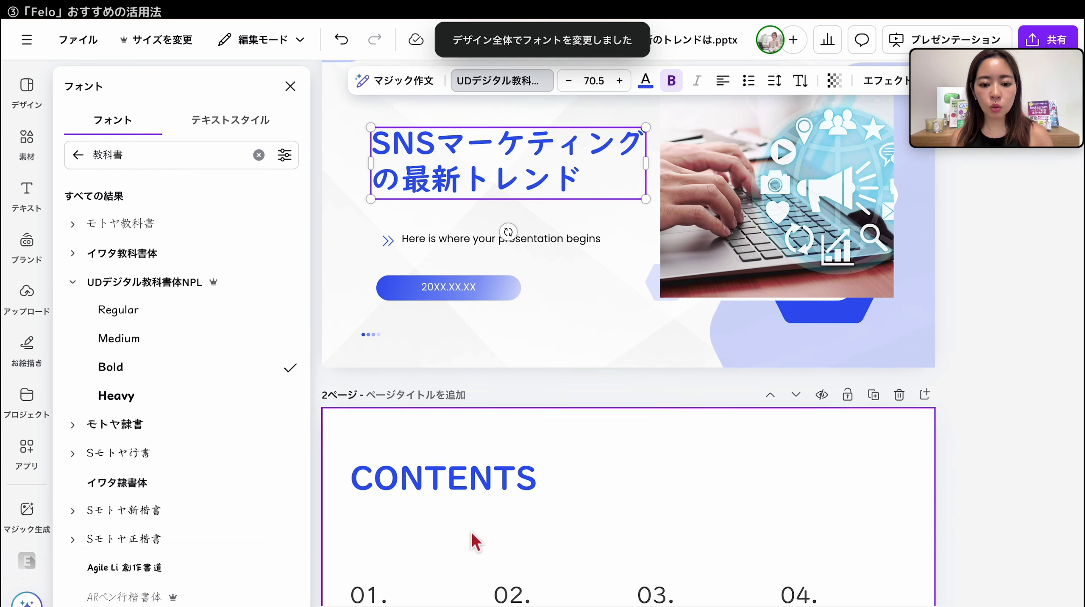
{"action": "scroll", "coordinate": [476, 542], "scroll_direction": "down", "scroll_amount": 3}
{"action": "scroll", "coordinate": [475, 542], "scroll_direction": "down", "scroll_amount": 5}
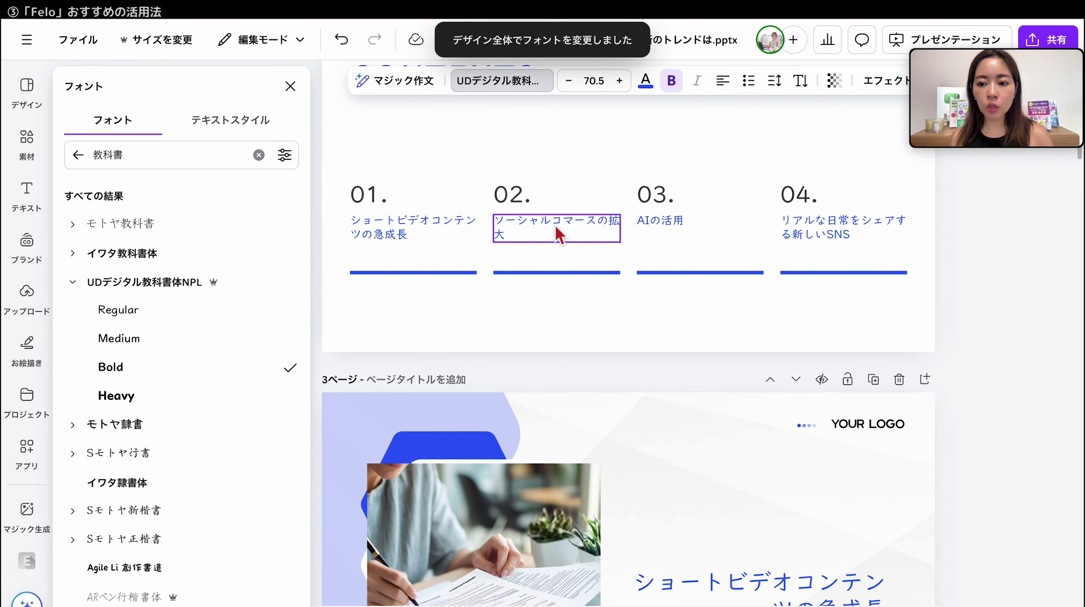
{"action": "scroll", "coordinate": [770, 303], "scroll_direction": "down", "scroll_amount": 1}
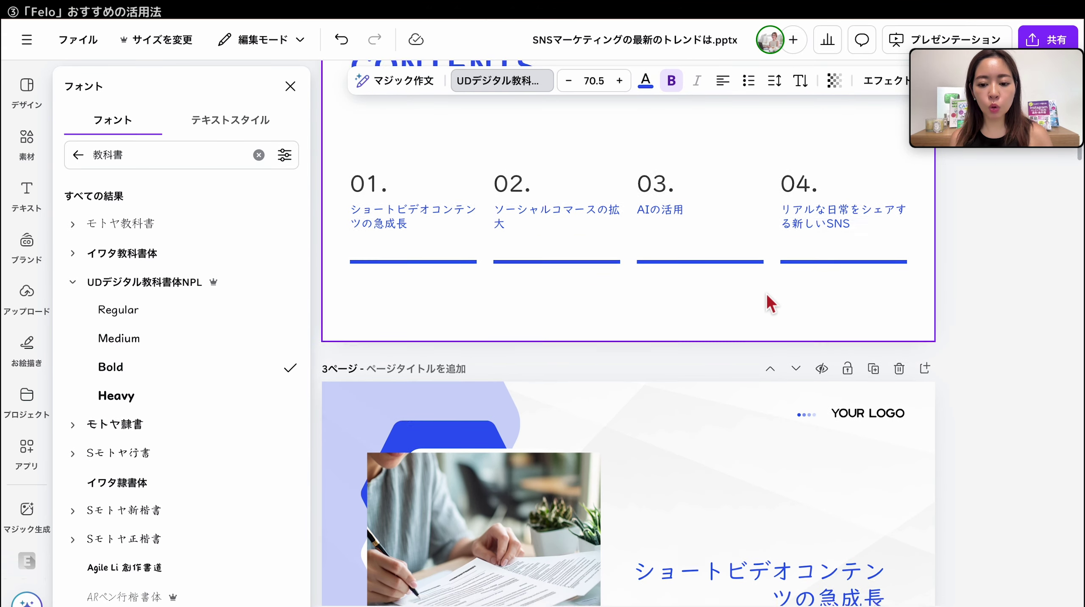
{"action": "scroll", "coordinate": [767, 295], "scroll_direction": "down", "scroll_amount": 4}
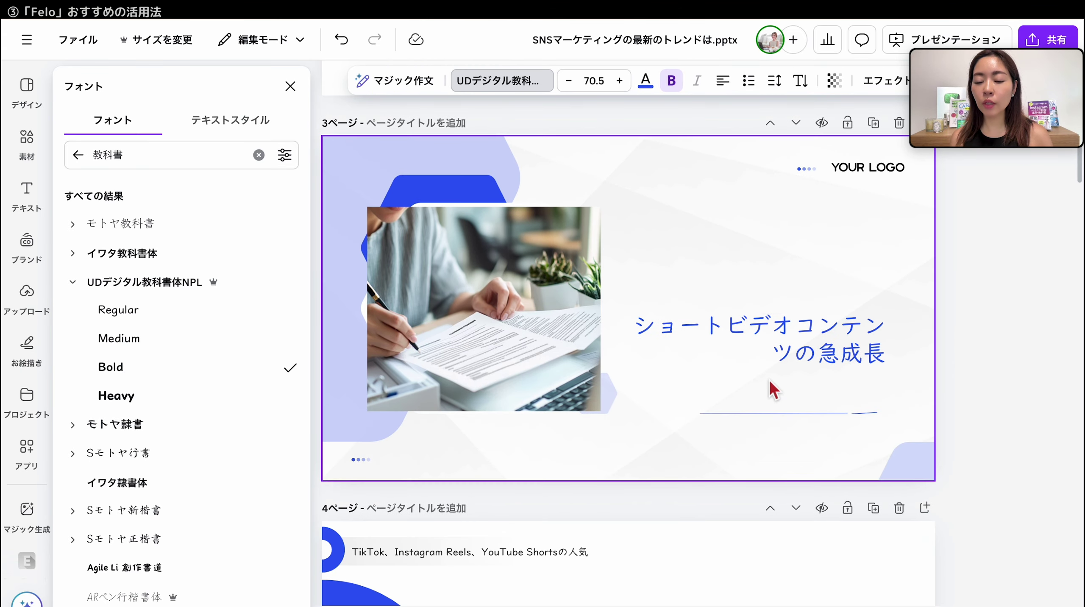
{"action": "scroll", "coordinate": [775, 375], "scroll_direction": "up", "scroll_amount": 2}
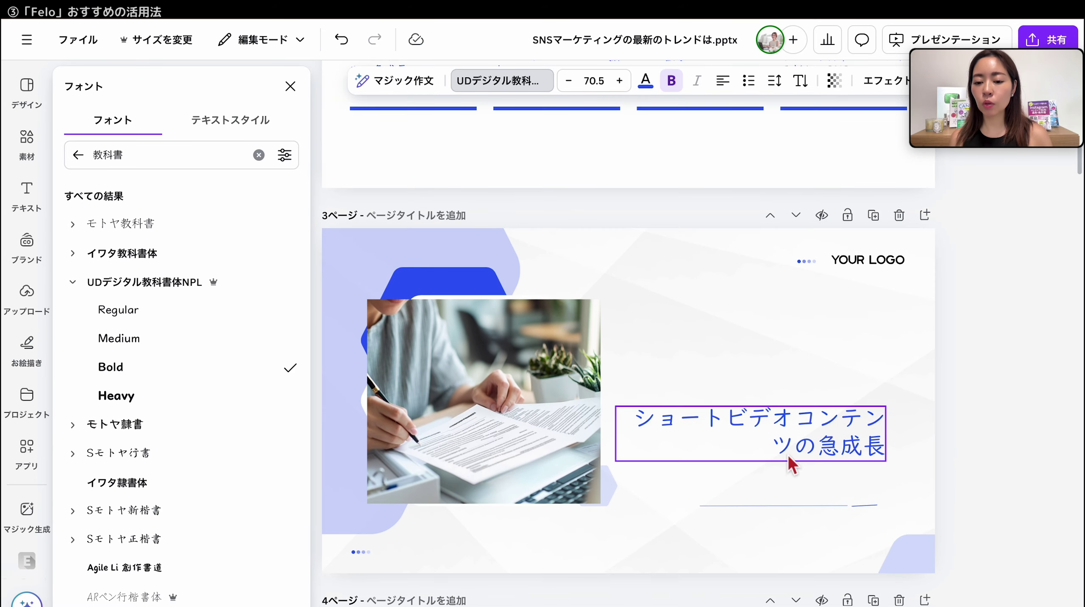
{"action": "left_click", "coordinate": [814, 453]}
{"action": "scroll", "coordinate": [814, 412], "scroll_direction": "down", "scroll_amount": 1}
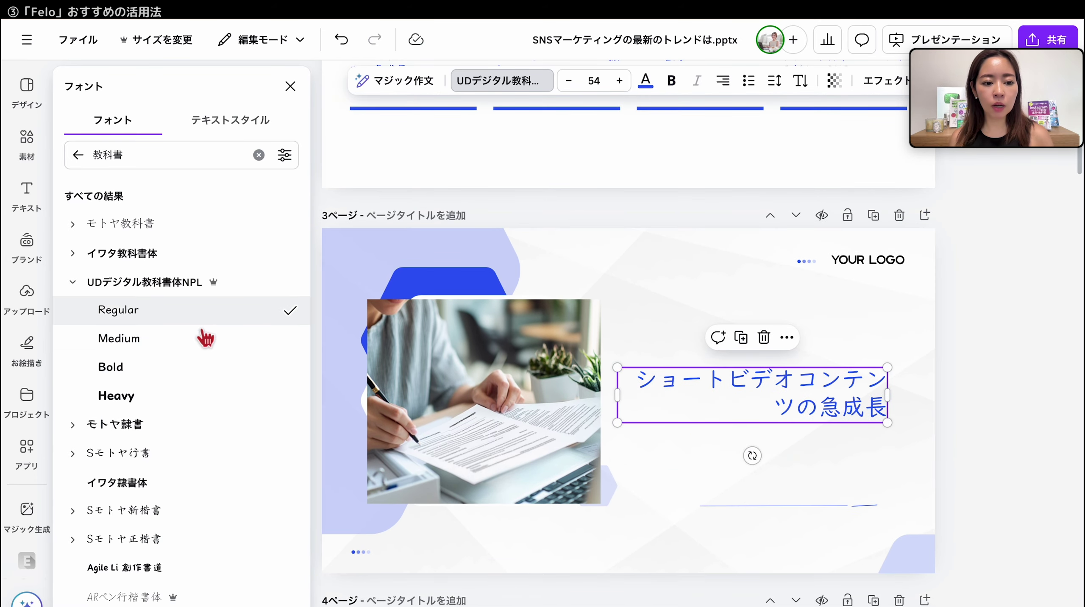
{"action": "left_click", "coordinate": [204, 366]}
{"action": "scroll", "coordinate": [654, 423], "scroll_direction": "down", "scroll_amount": 1}
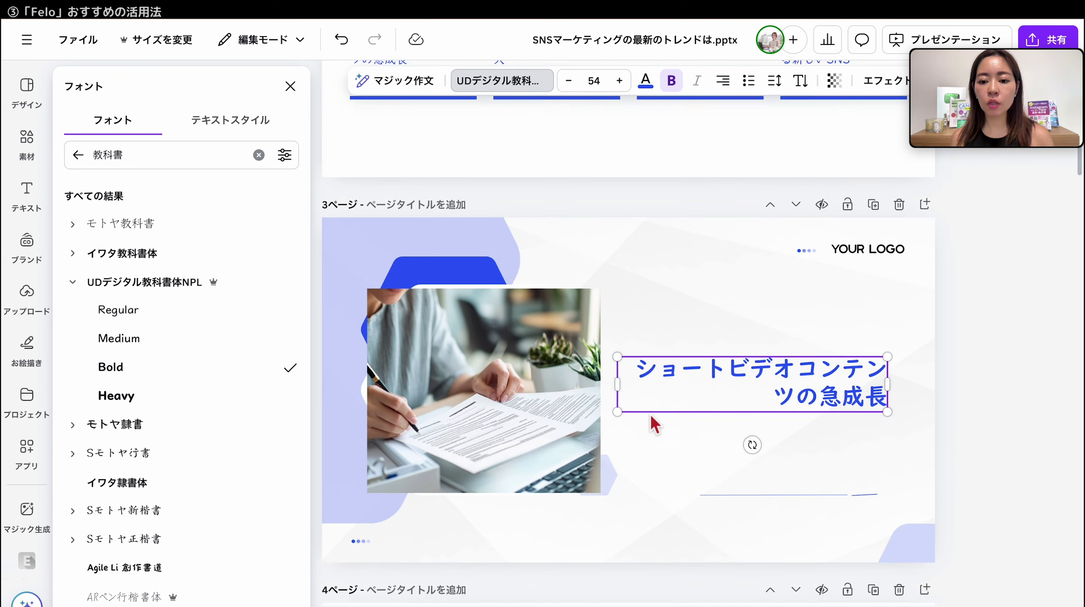
{"action": "scroll", "coordinate": [655, 423], "scroll_direction": "down", "scroll_amount": 8}
{"action": "scroll", "coordinate": [650, 414], "scroll_direction": "down", "scroll_amount": 2}
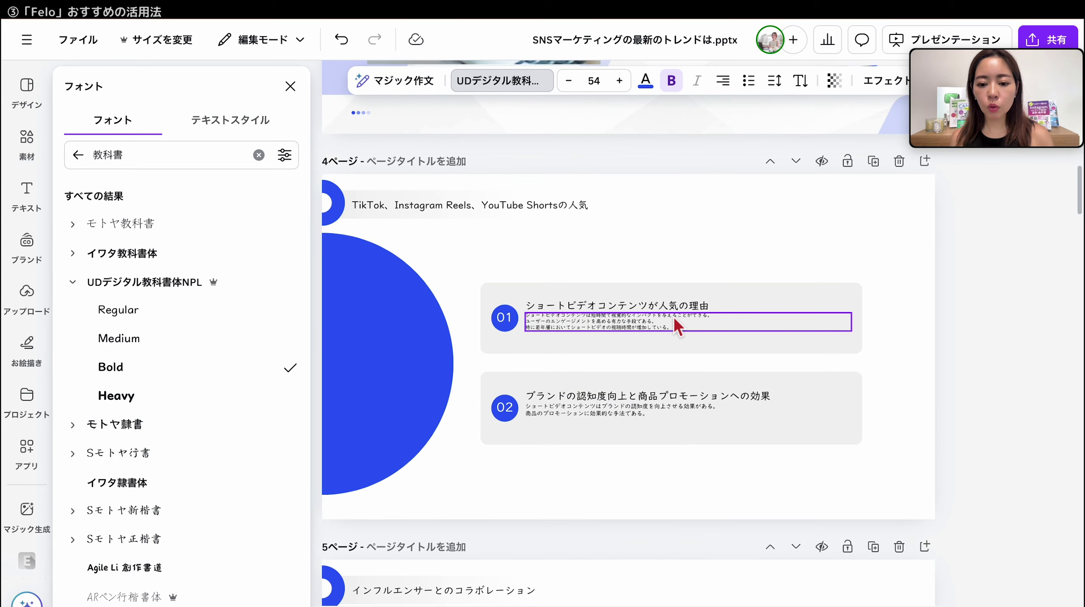
{"action": "scroll", "coordinate": [675, 325], "scroll_direction": "up", "scroll_amount": 10}
{"action": "scroll", "coordinate": [676, 325], "scroll_direction": "up", "scroll_amount": 6}
{"action": "scroll", "coordinate": [676, 327], "scroll_direction": "up", "scroll_amount": 7}
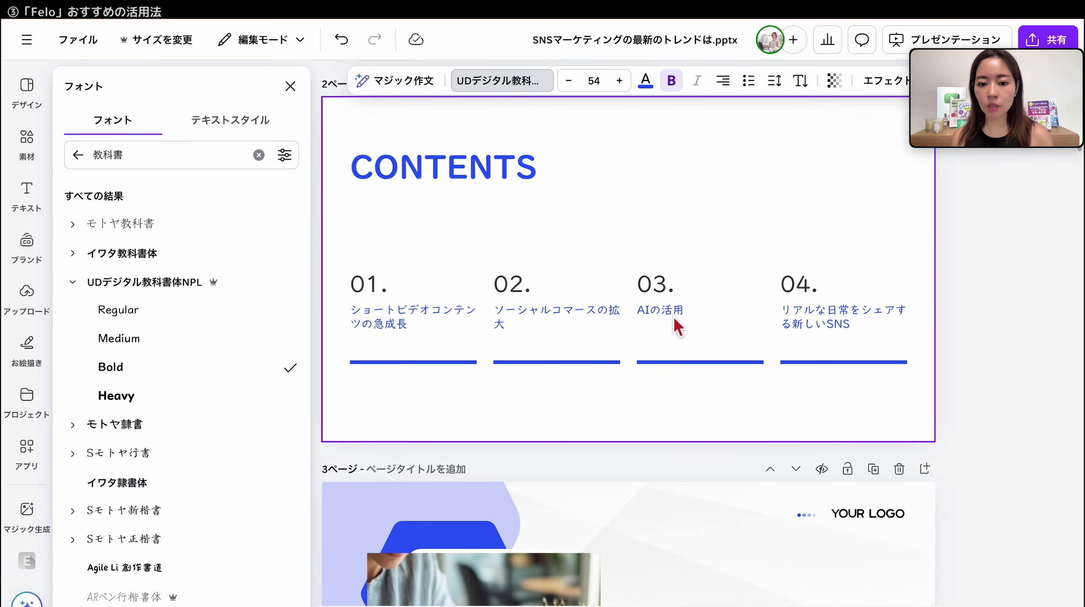
{"action": "scroll", "coordinate": [676, 325], "scroll_direction": "up", "scroll_amount": 10}
{"action": "left_click", "coordinate": [546, 272]}
- Color the slide 1 title orange and apply that orange to matching text on every page
{"action": "left_click", "coordinate": [660, 88]}
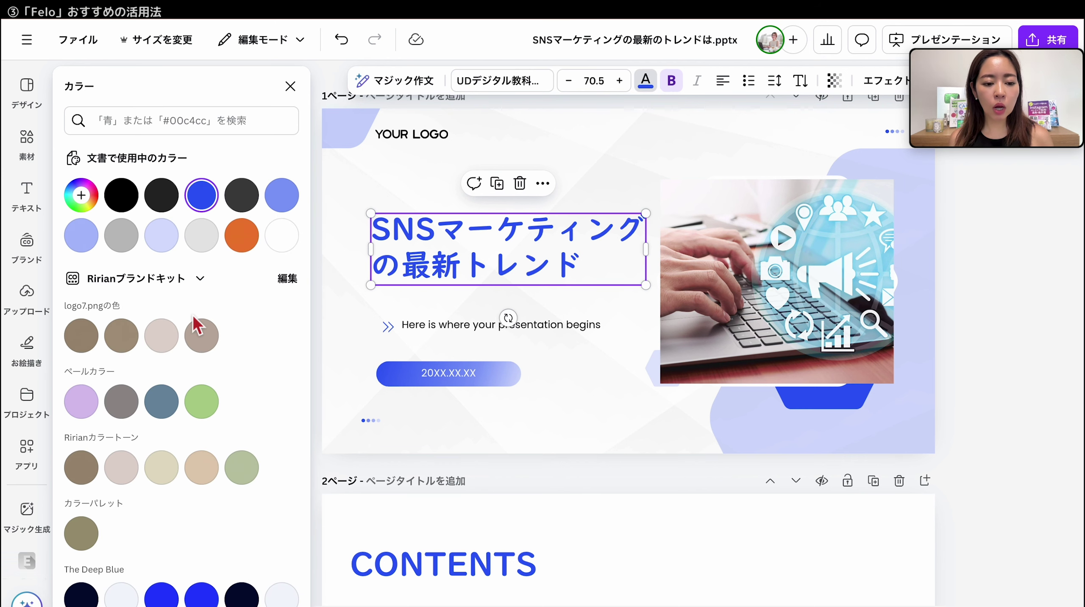
{"action": "scroll", "coordinate": [194, 323], "scroll_direction": "down", "scroll_amount": 2}
{"action": "scroll", "coordinate": [214, 250], "scroll_direction": "up", "scroll_amount": 1}
{"action": "left_click", "coordinate": [242, 207]}
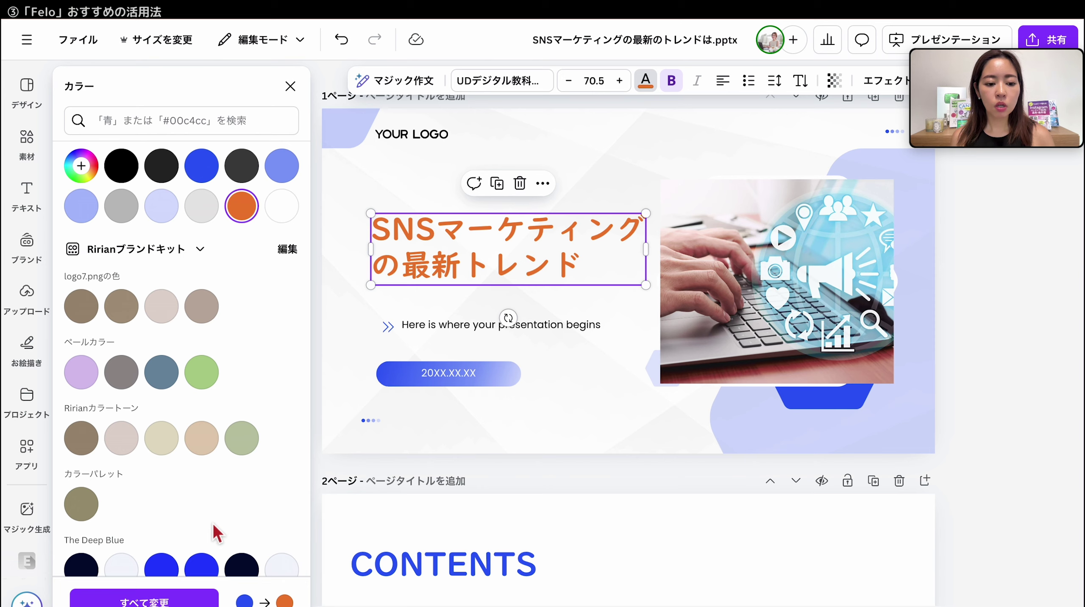
{"action": "left_click", "coordinate": [145, 599]}
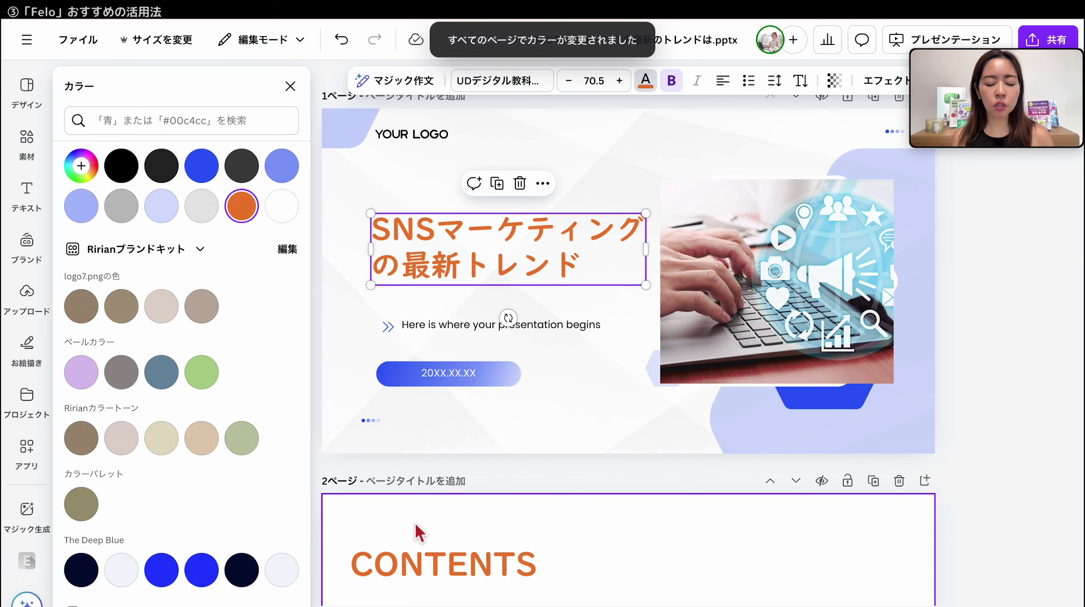
{"action": "scroll", "coordinate": [460, 489], "scroll_direction": "down", "scroll_amount": 1}
{"action": "scroll", "coordinate": [457, 482], "scroll_direction": "down", "scroll_amount": 3}
{"action": "scroll", "coordinate": [457, 482], "scroll_direction": "down", "scroll_amount": 5}
{"action": "scroll", "coordinate": [457, 483], "scroll_direction": "down", "scroll_amount": 2}
{"action": "scroll", "coordinate": [457, 482], "scroll_direction": "down", "scroll_amount": 1}
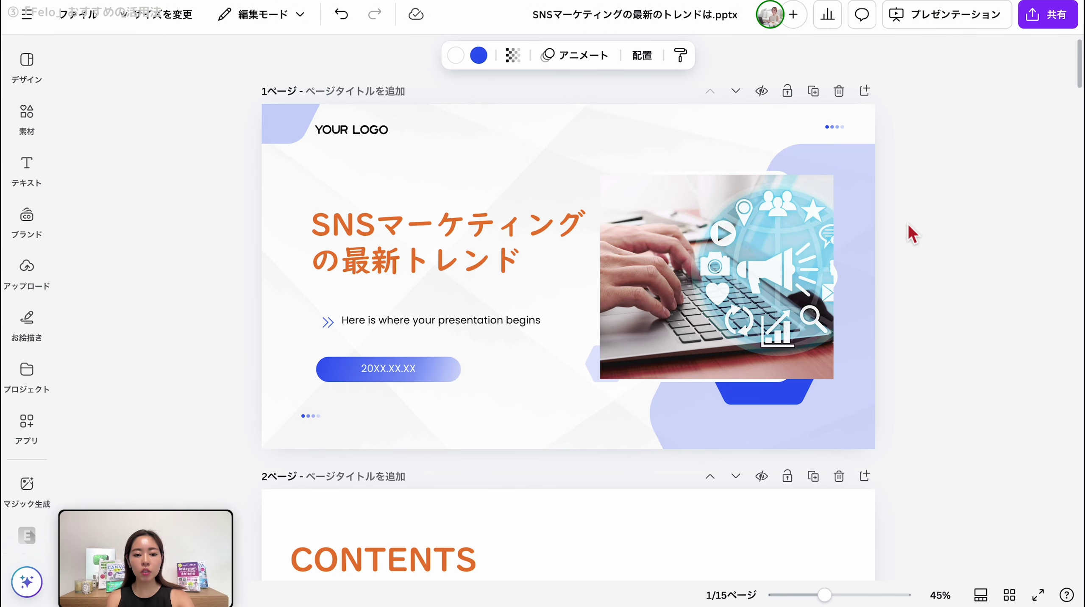
{"action": "left_click", "coordinate": [1048, 34]}
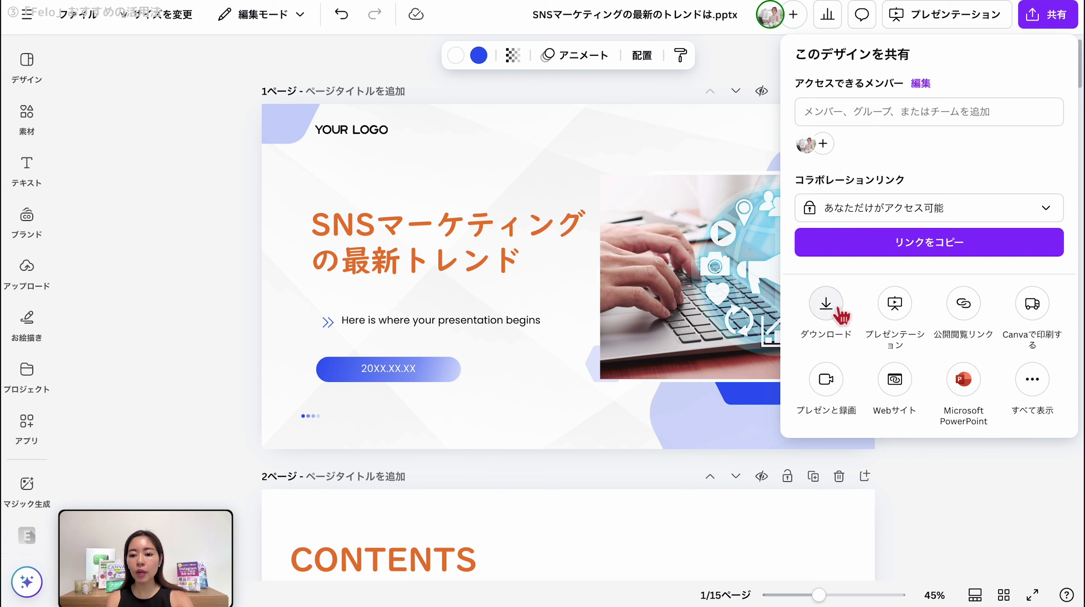
- Download all pages of the deck as a PPTX file instead of PDF
{"action": "left_click", "coordinate": [827, 303]}
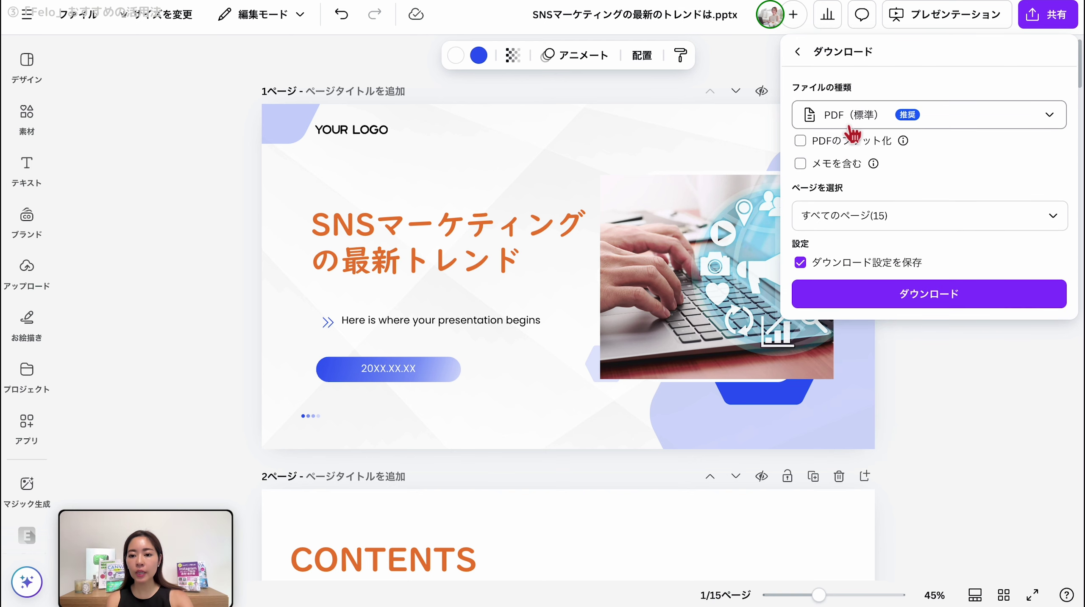
{"action": "left_click", "coordinate": [852, 125]}
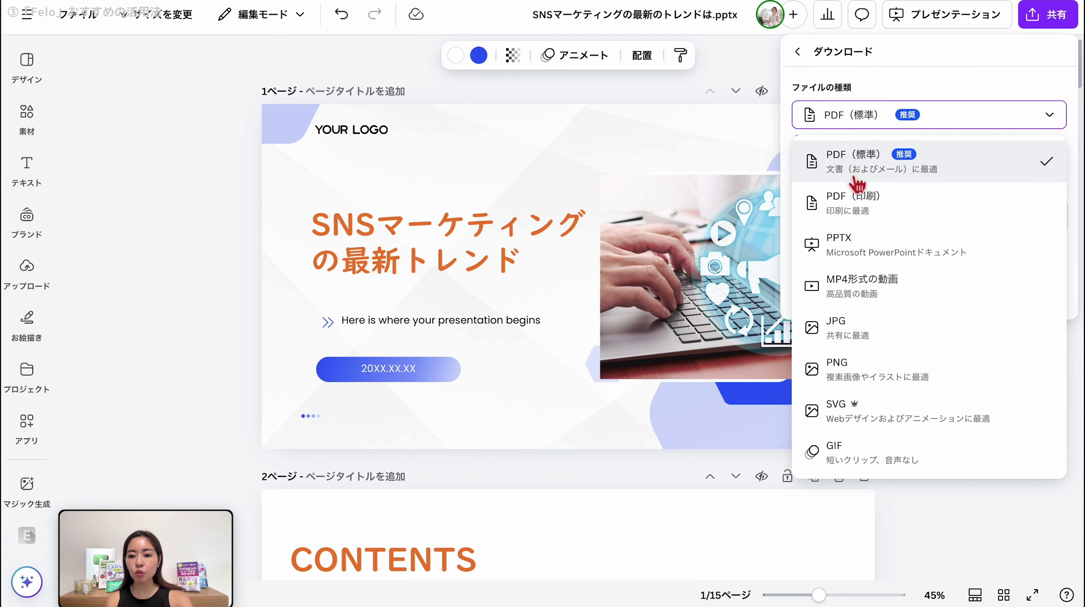
{"action": "left_click", "coordinate": [853, 259]}
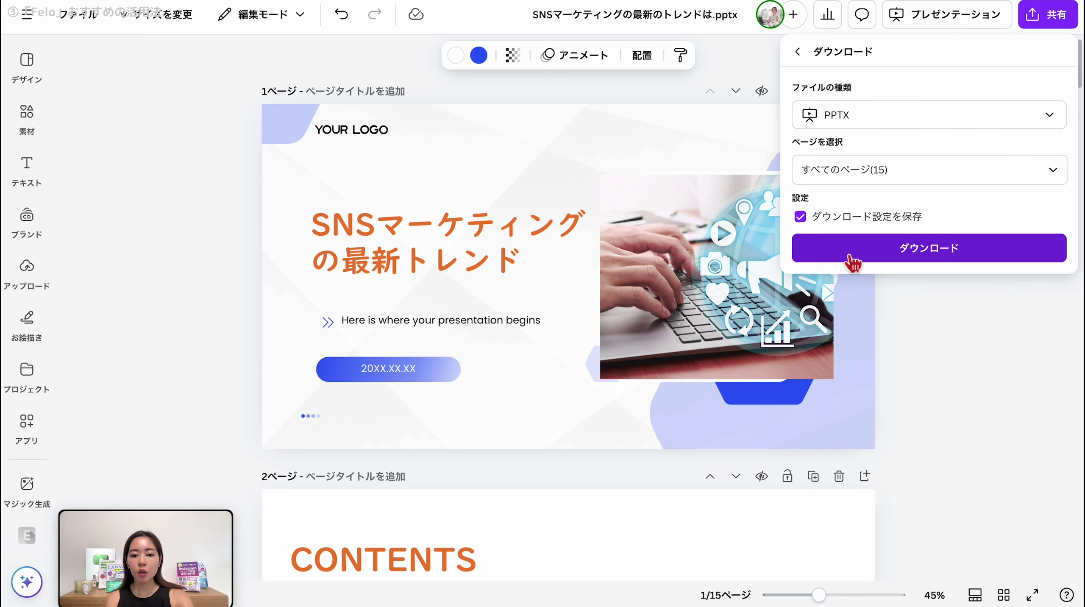
{"action": "left_click", "coordinate": [870, 260]}
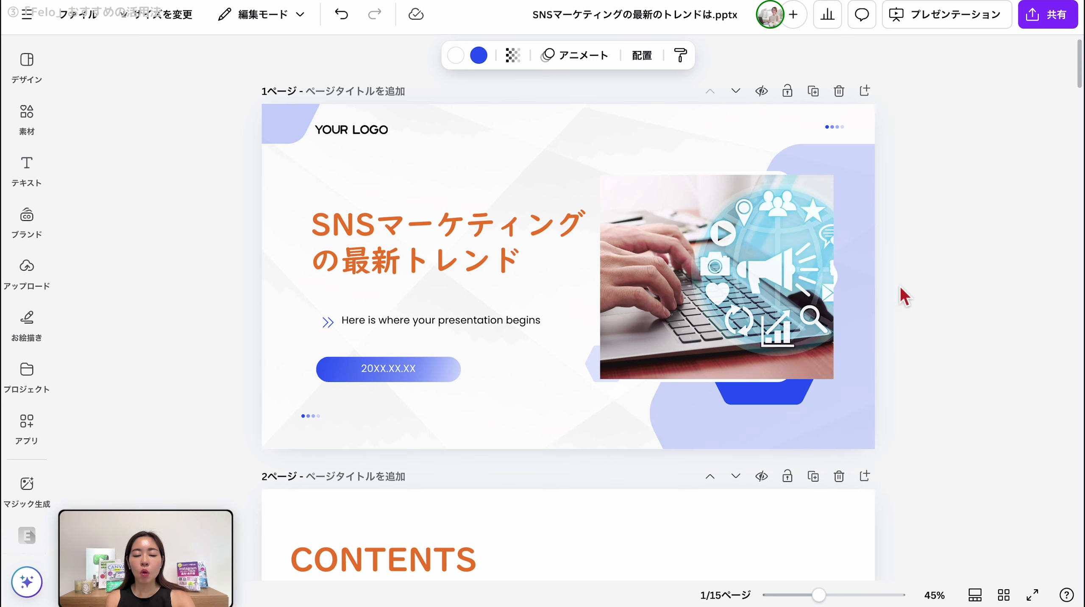